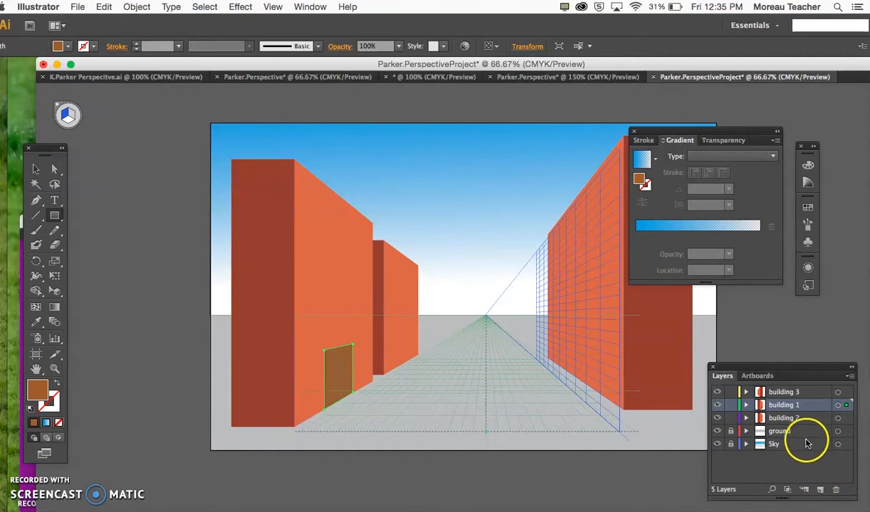
Step: Add two new layers named road and sidewalks directly above the ground layer
click(782, 431)
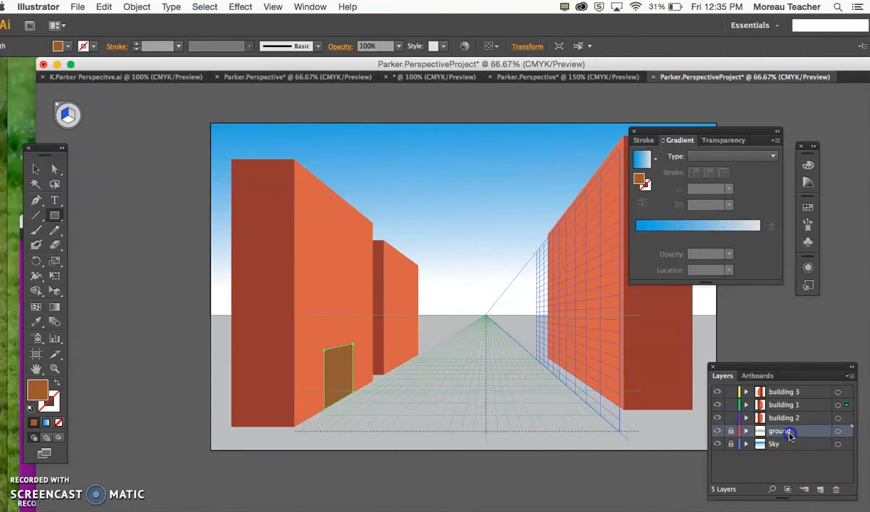
click(819, 491)
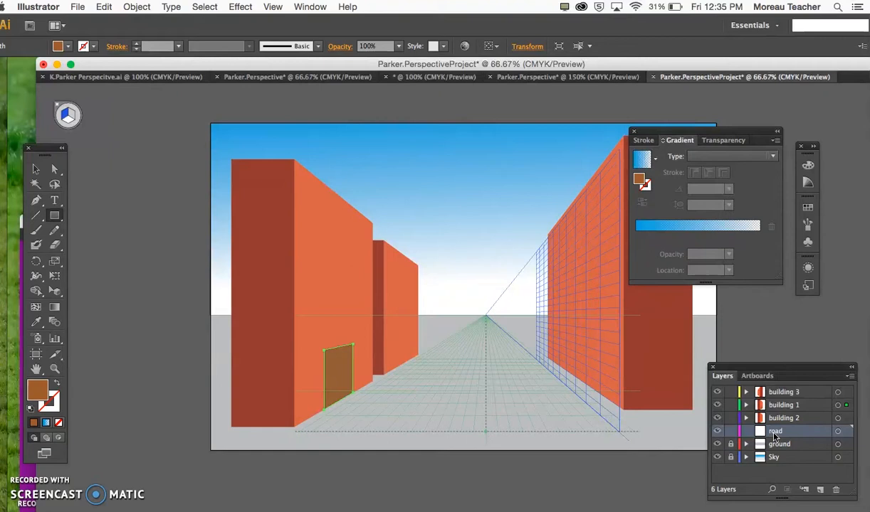
click(820, 490)
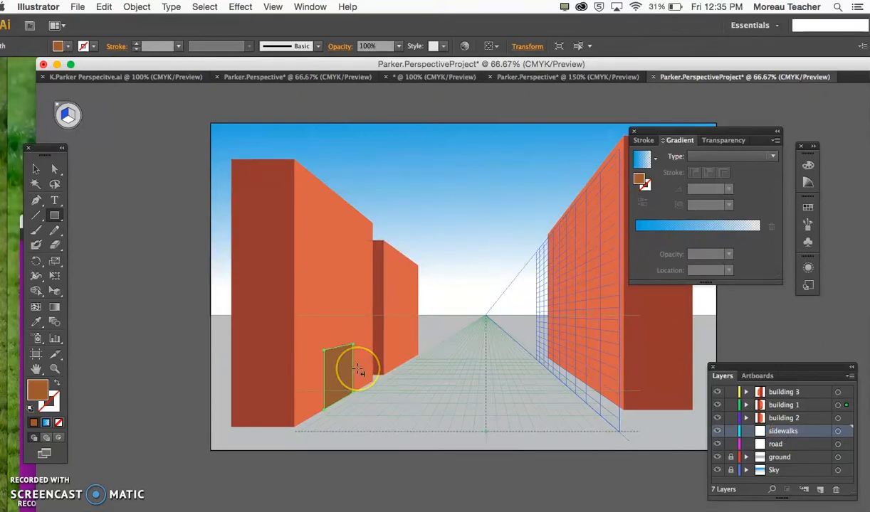
drag(359, 371, 330, 372)
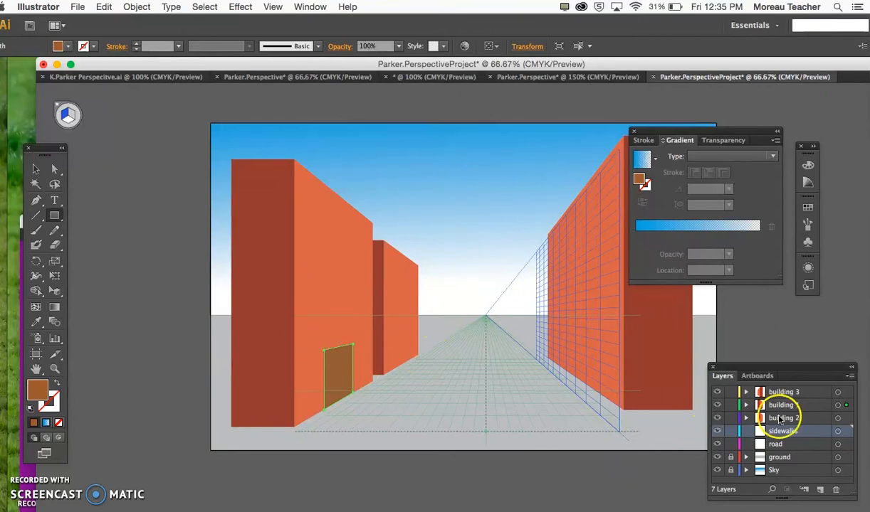
drag(790, 444, 789, 431)
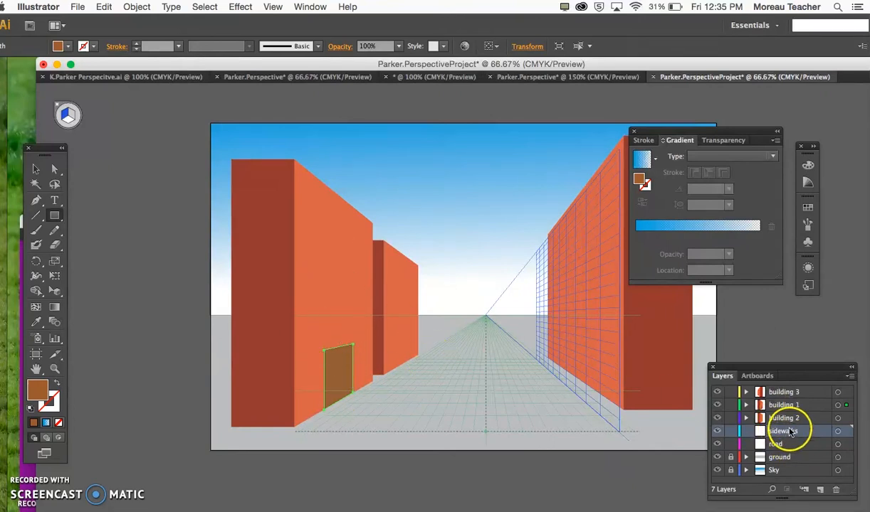
Step: Add two new layers above building 3, naming the lower one windows and the upper one doors
click(786, 393)
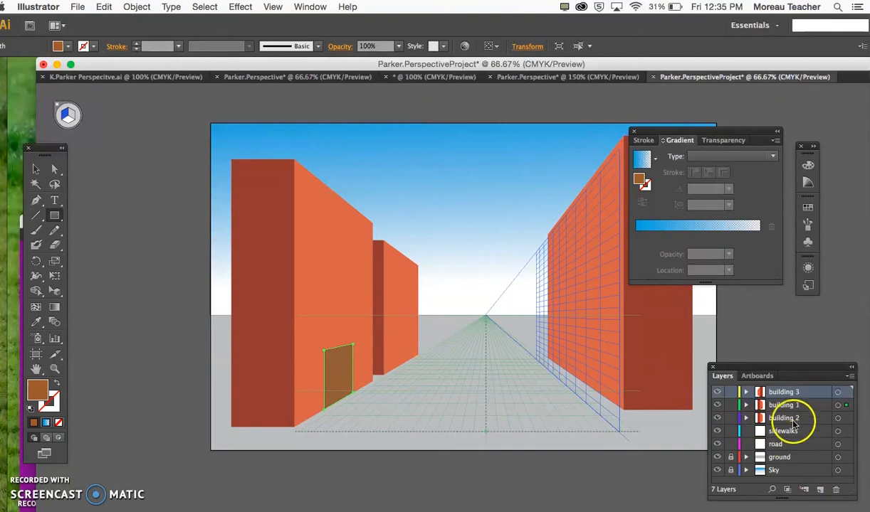
click(820, 490)
click(820, 489)
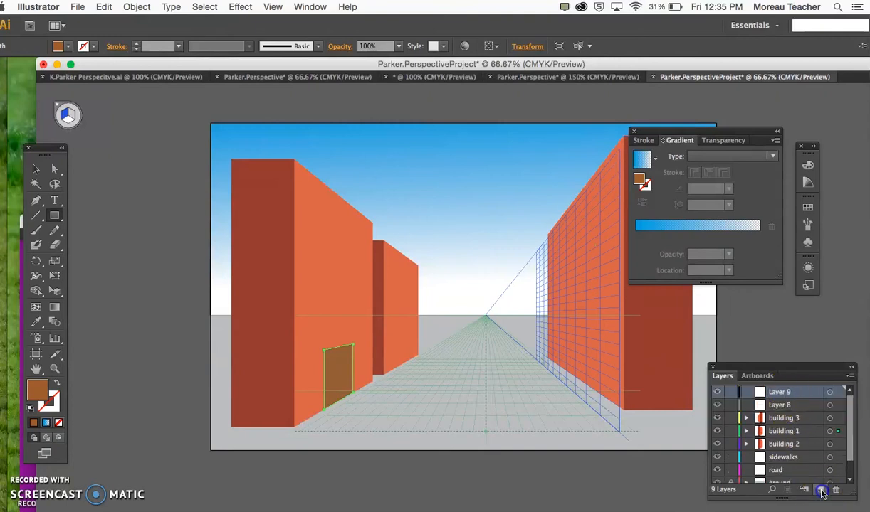
double_click(781, 405)
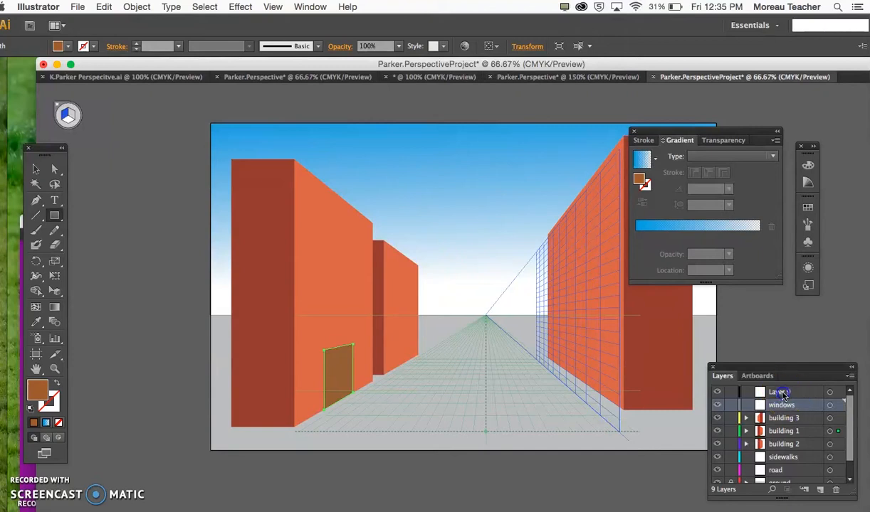
double_click(781, 394)
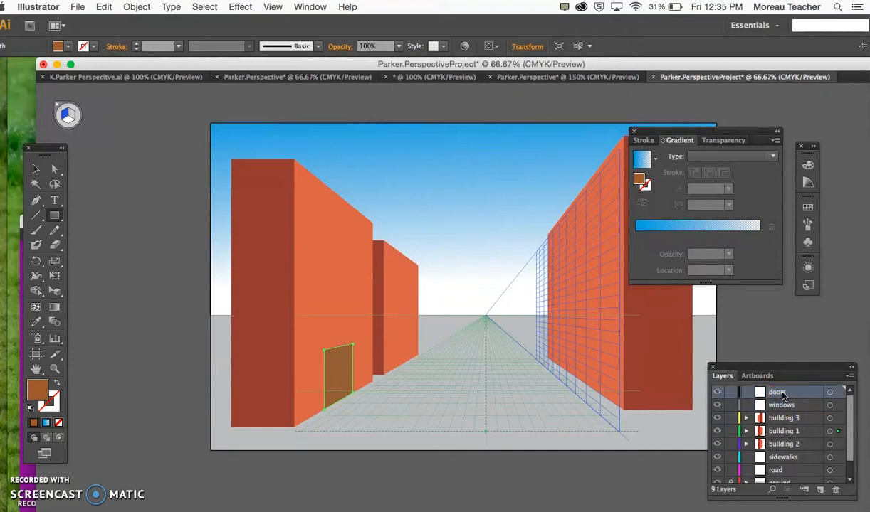
click(820, 489)
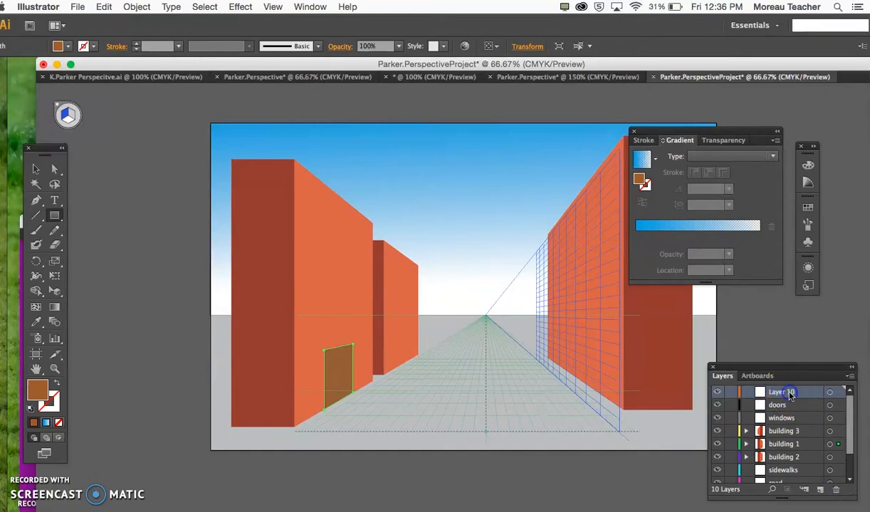
click(830, 394)
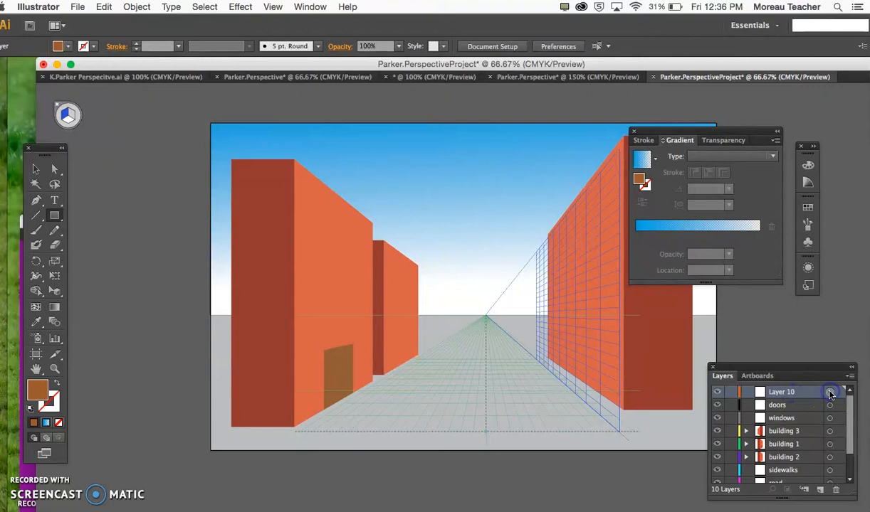
click(837, 496)
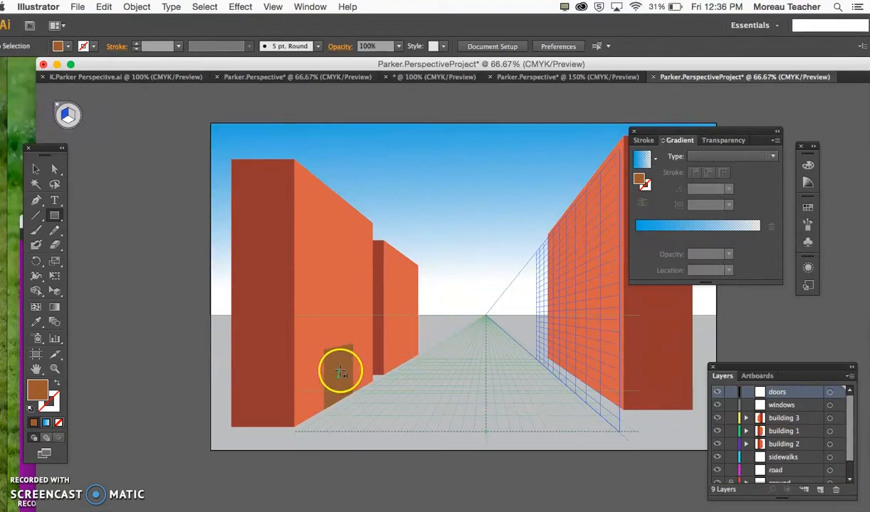
Step: Move the brown door on the front left building from the building 1 layer to the doors layer
click(57, 291)
click(339, 359)
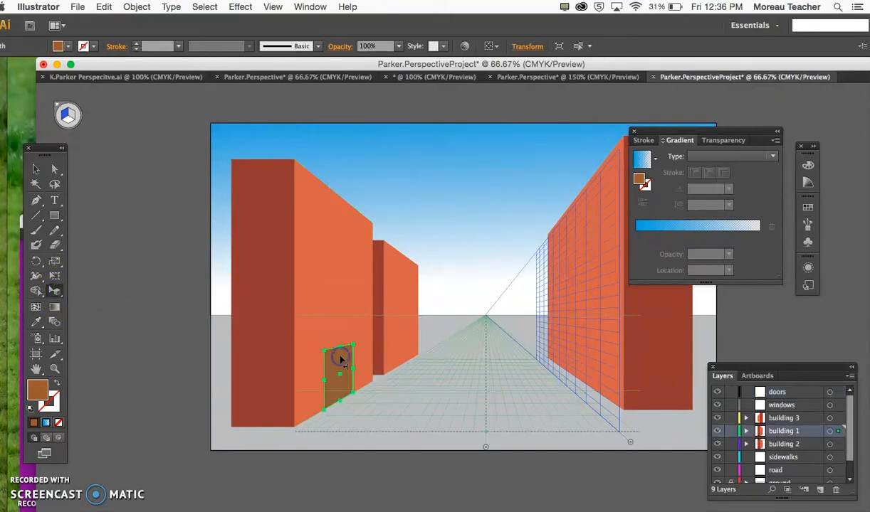
click(746, 431)
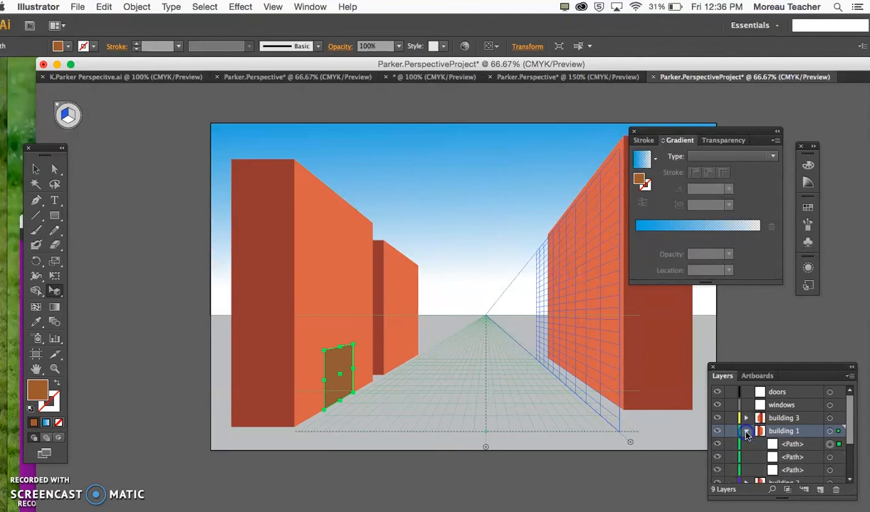
scroll(775, 443, down, 1)
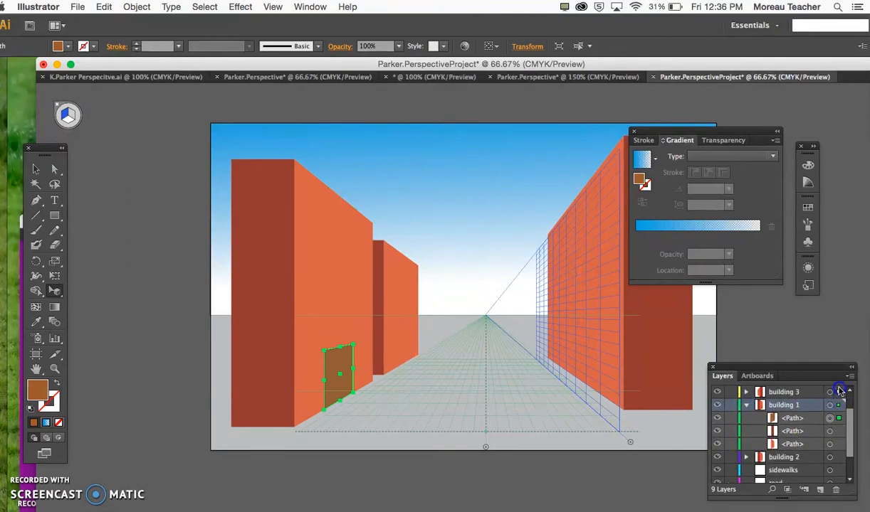
scroll(839, 391, up, 1)
drag(840, 394, 840, 393)
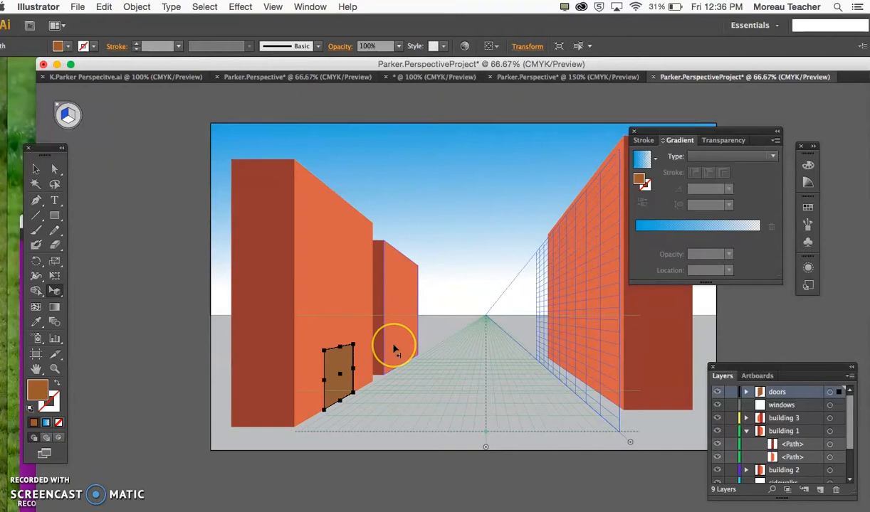
Step: Place a copy of the front left door in perspective at the base of the rear left building
key(super+1)
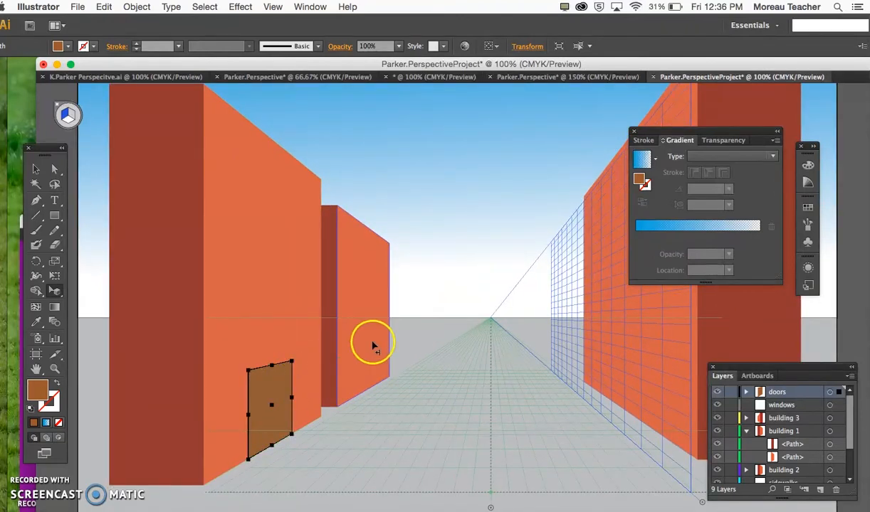
click(55, 291)
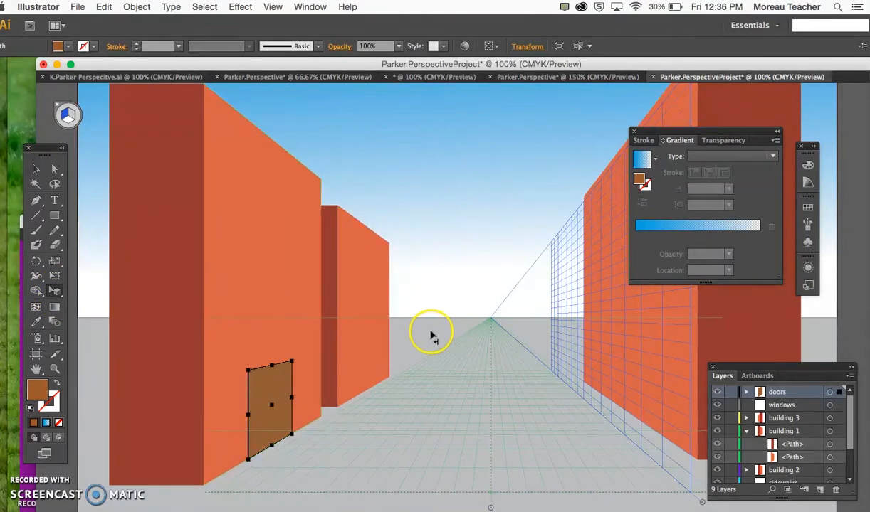
click(279, 388)
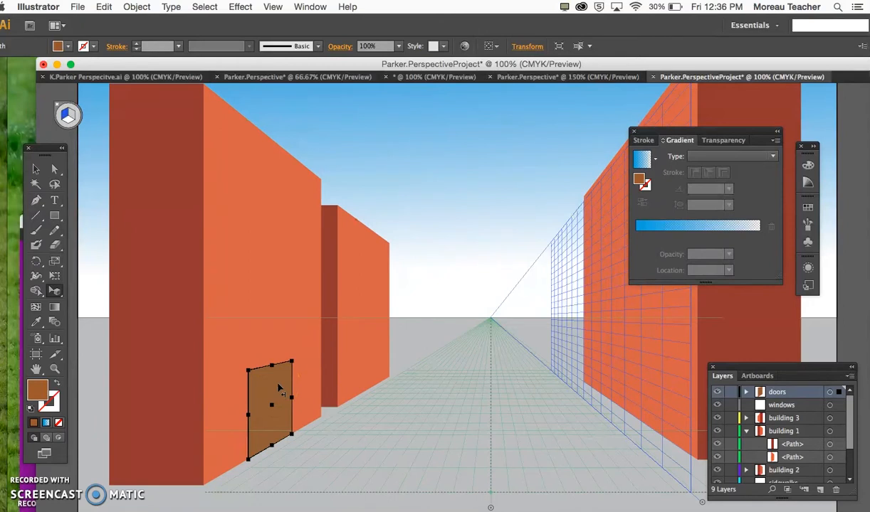
drag(279, 385, 372, 355)
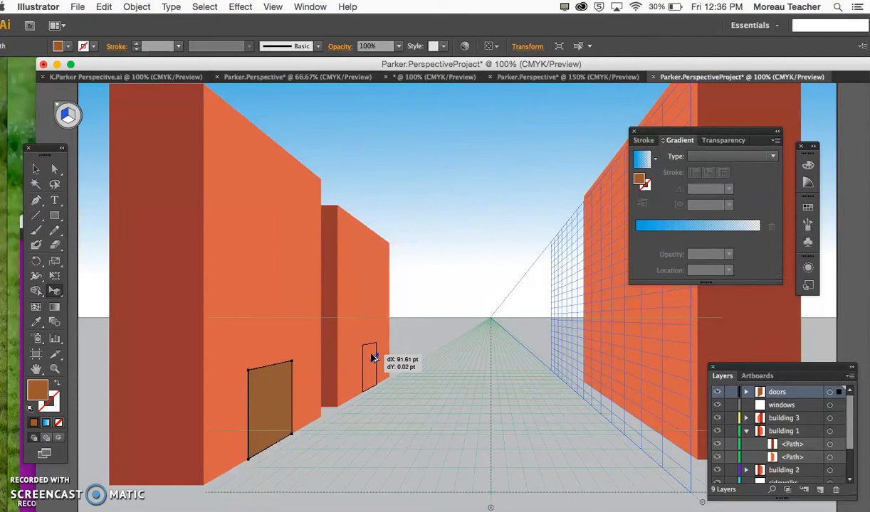
drag(372, 357, 373, 358)
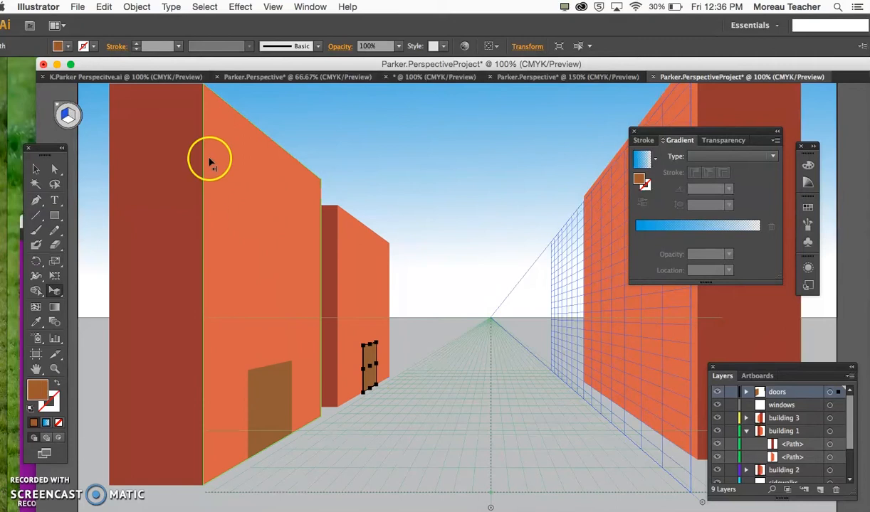
Step: Fill the rear left building's door with the darker brown swatch C=40 M=65 Y=90 K=35
click(58, 46)
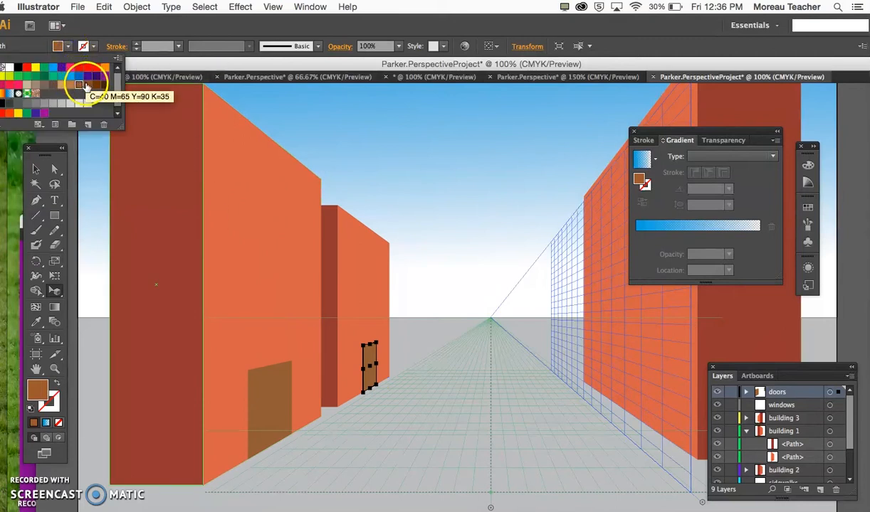
click(86, 87)
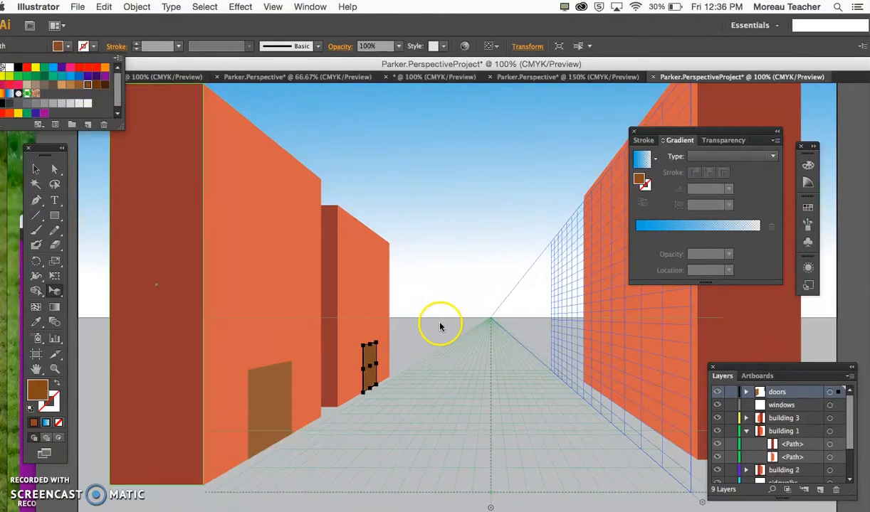
click(369, 356)
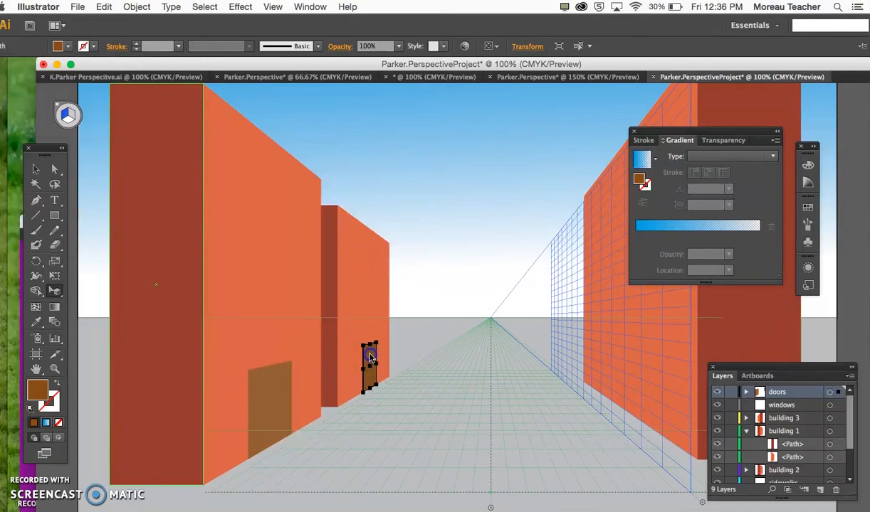
Step: Try to carry the left-side doors over to the right building in perspective, undoing each attempt
drag(377, 352, 656, 365)
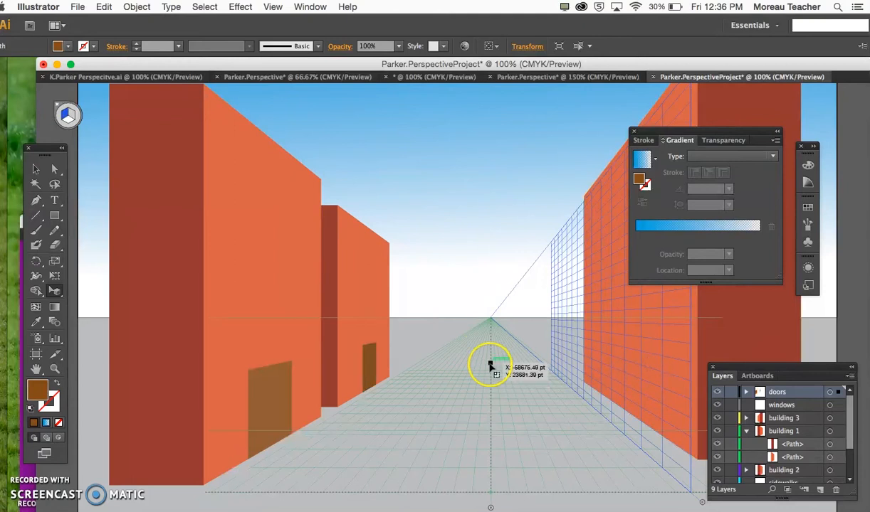
key(super+z)
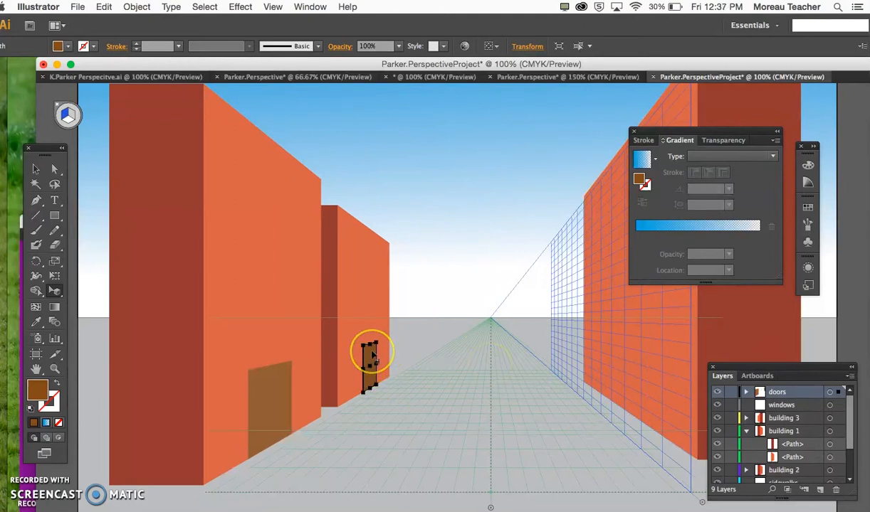
drag(371, 356, 652, 390)
key(super+z)
click(288, 393)
drag(288, 396, 672, 367)
key(super+z)
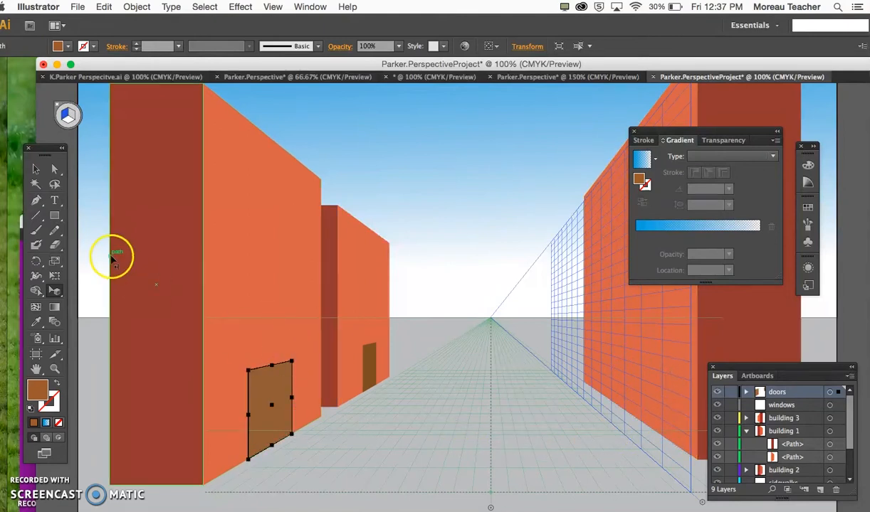
Step: Draw a brown rectangular door in perspective at the base of the right building, and select everything on the doors layer
click(55, 215)
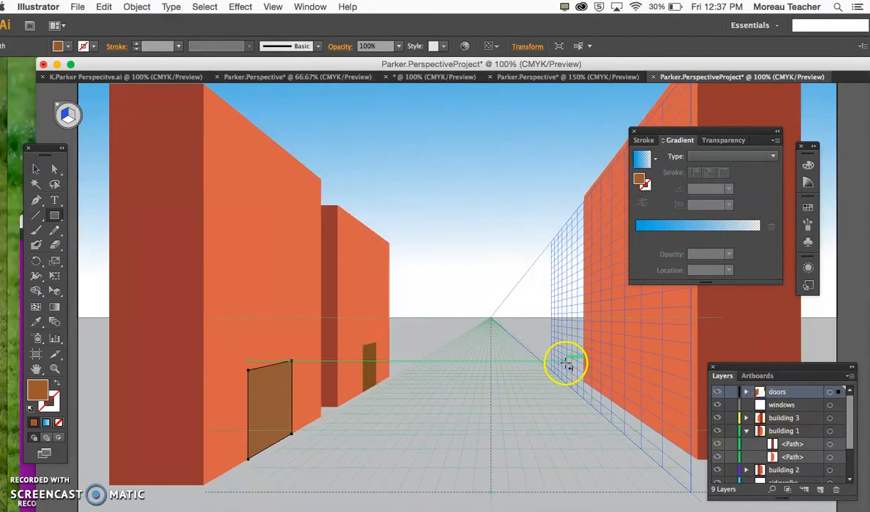
scroll(563, 362, right, 3)
scroll(563, 363, up, 1)
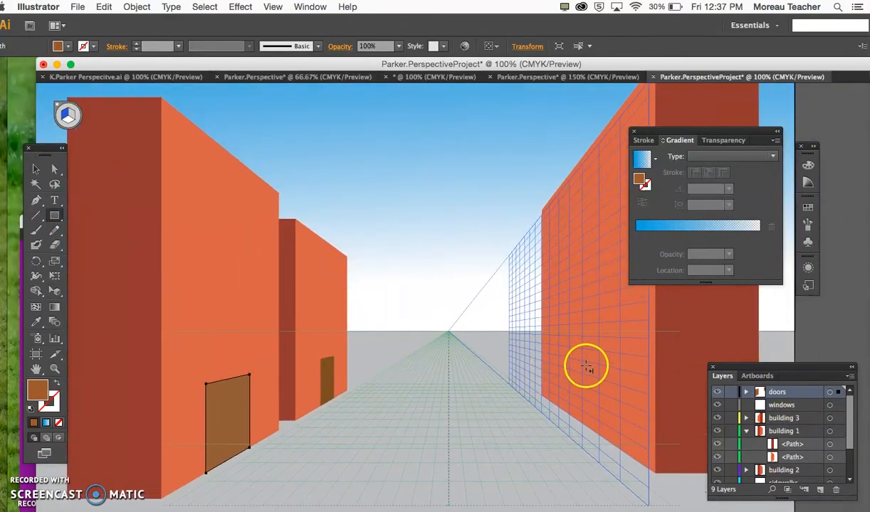
drag(569, 361, 601, 436)
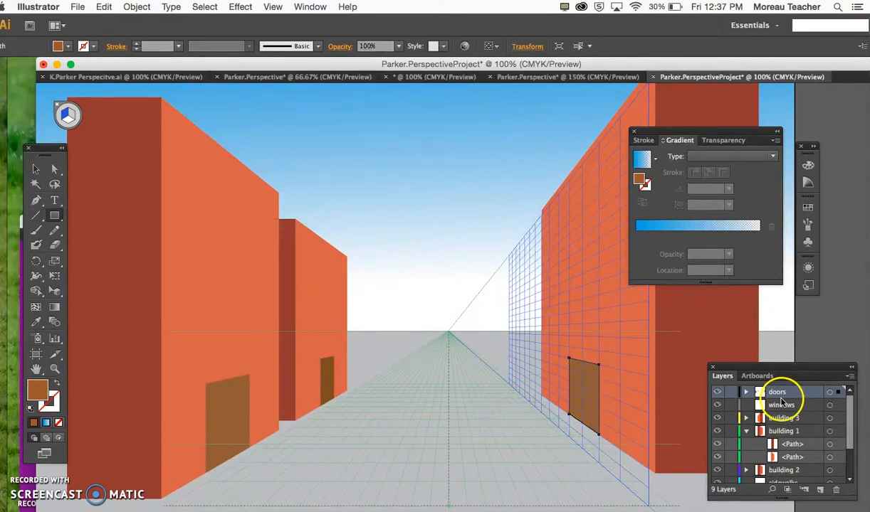
click(829, 392)
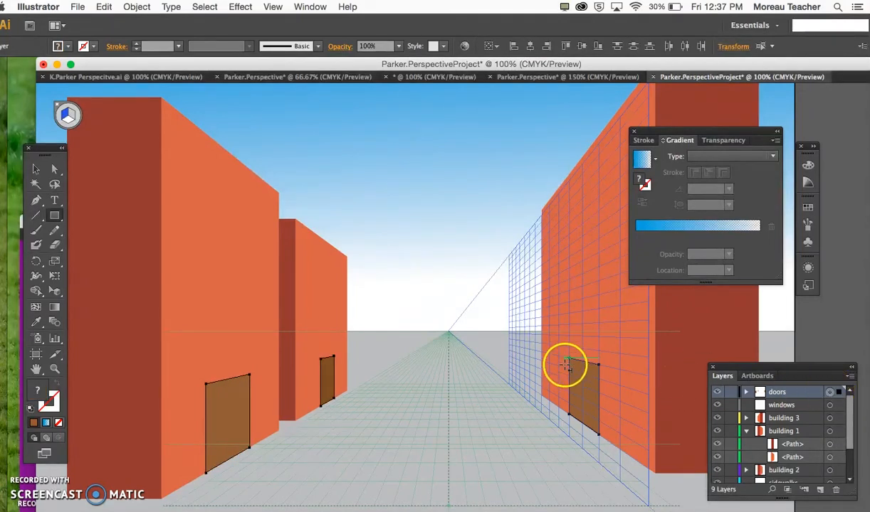
Step: On the windows layer, draw a rectangular window in perspective near the upper far corner of the right building's street-facing wall
click(782, 406)
click(830, 406)
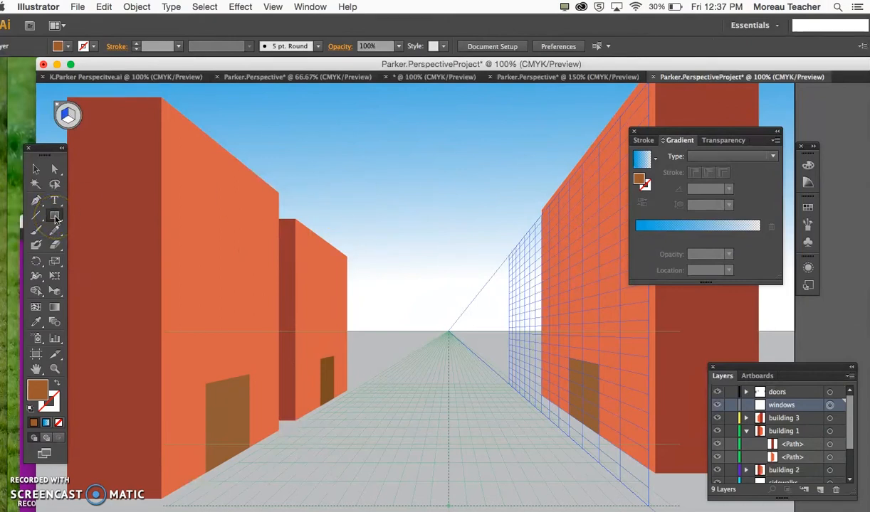
scroll(382, 232, right, 3)
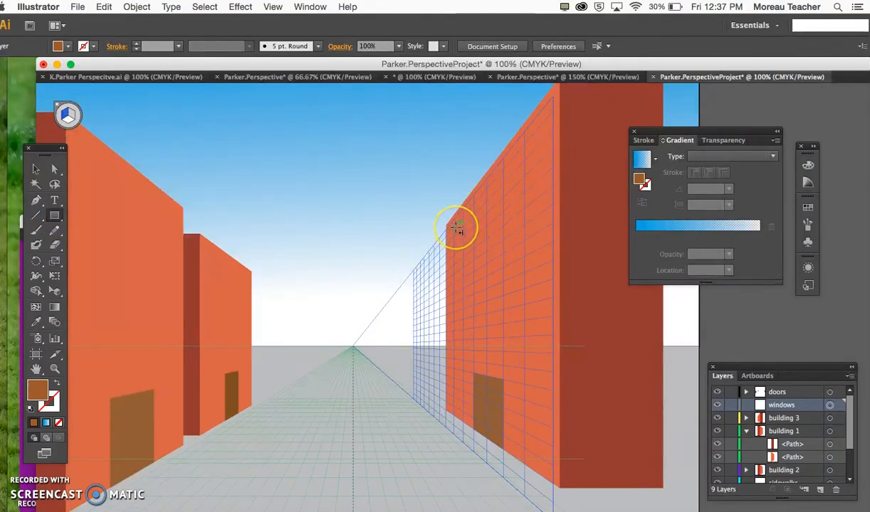
key(super+equal)
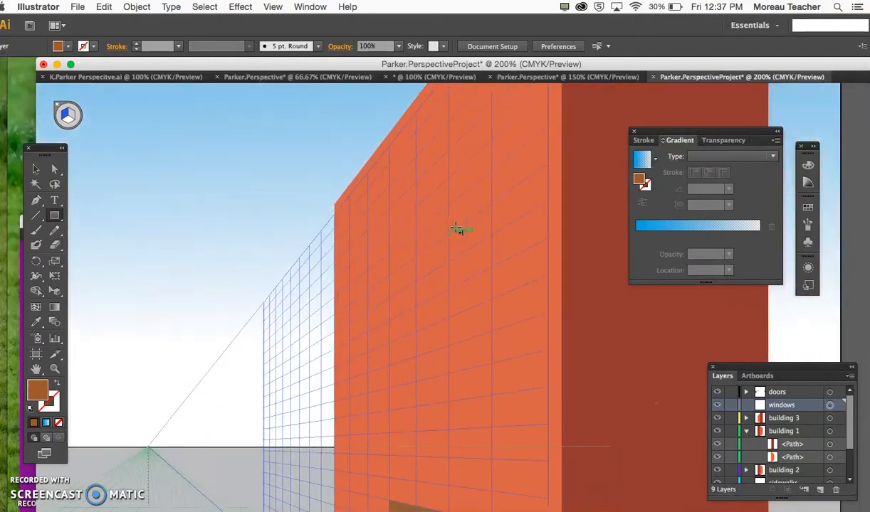
drag(350, 209, 388, 231)
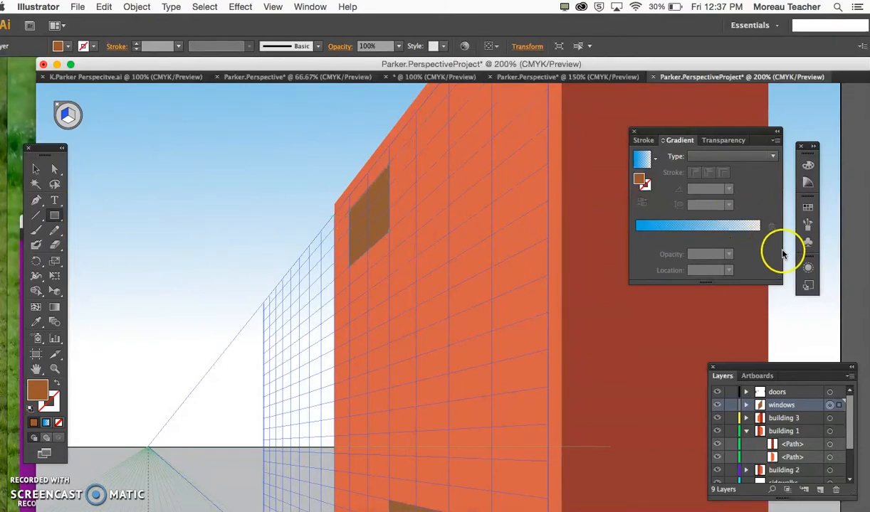
Step: Fill the new window with the blue linear gradient and set the transparent end stop's opacity to 90%
click(666, 227)
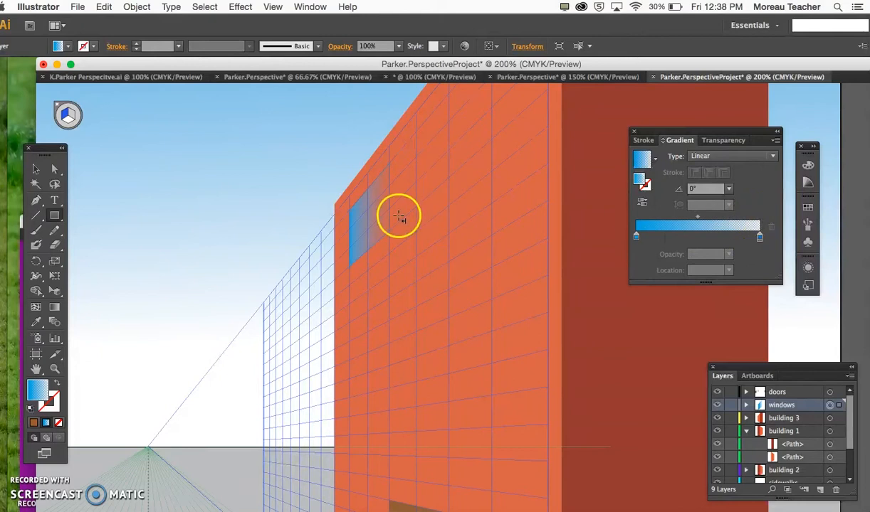
click(759, 238)
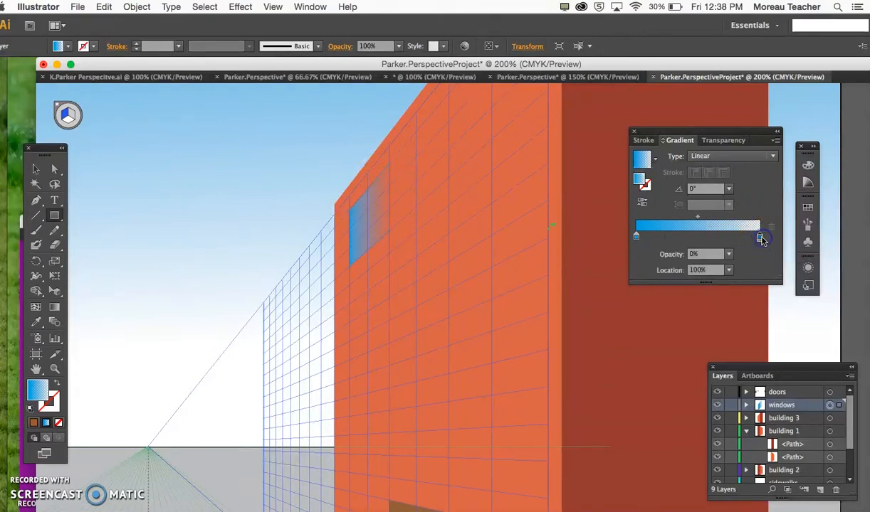
click(728, 254)
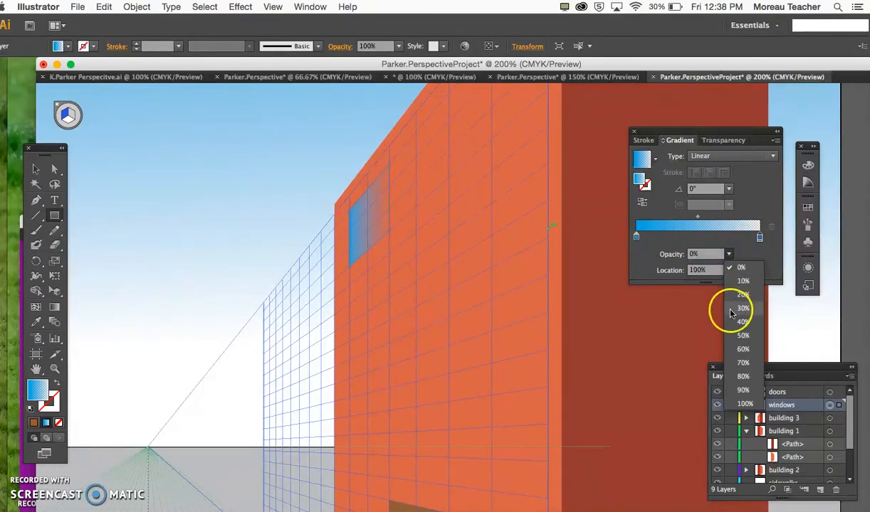
click(733, 390)
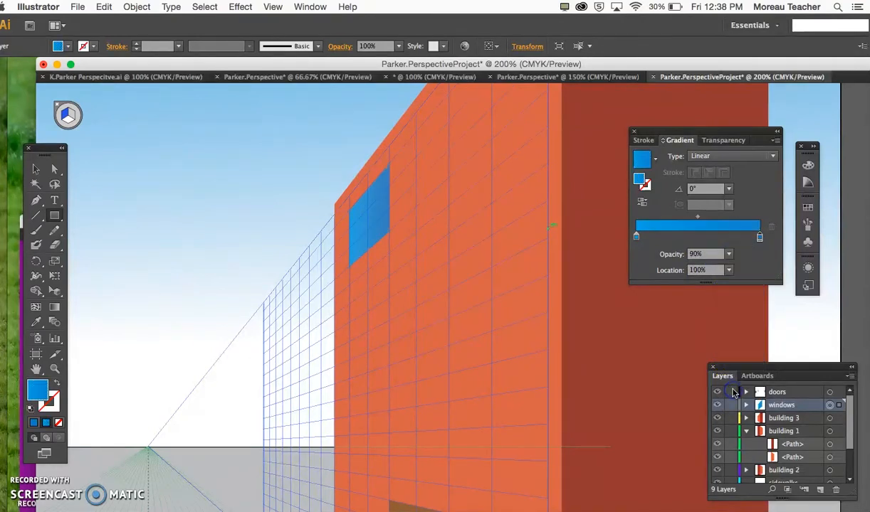
Step: Recolour the window gradient's end stop with the light grey swatch C=0 M=0 Y=0 K=30
double_click(759, 238)
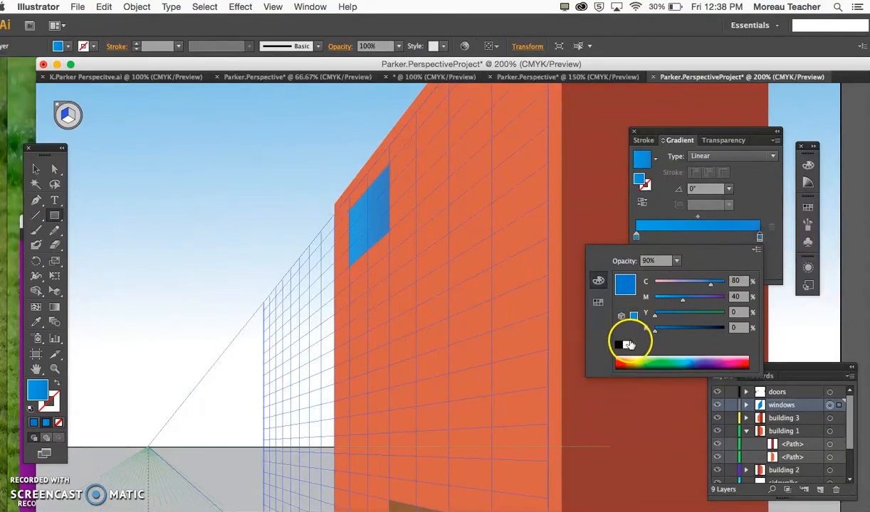
click(597, 298)
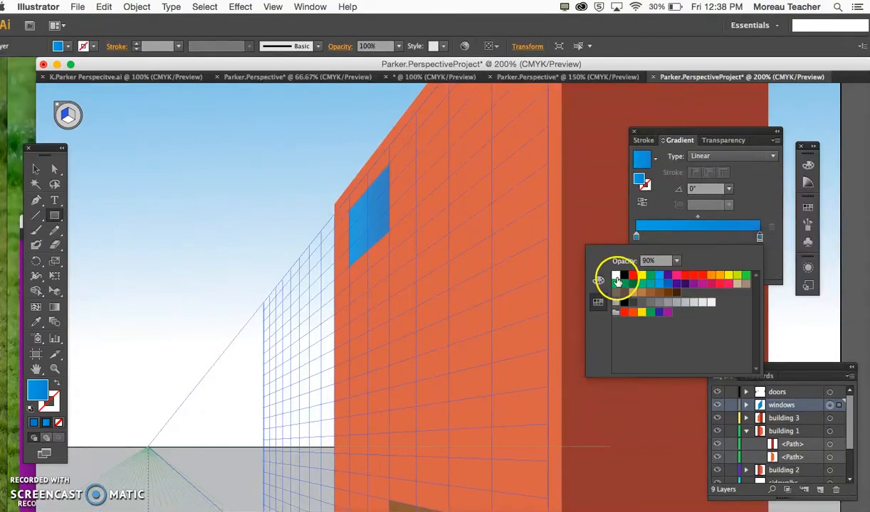
click(615, 277)
click(672, 309)
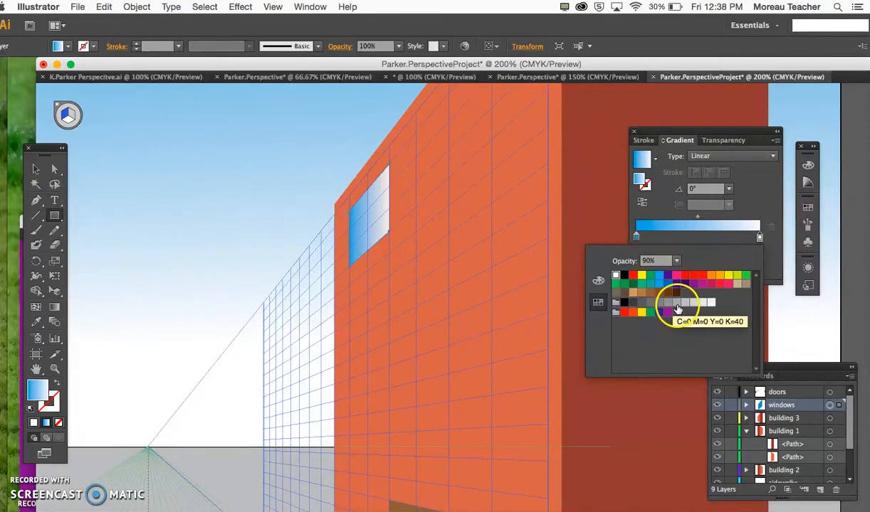
click(686, 305)
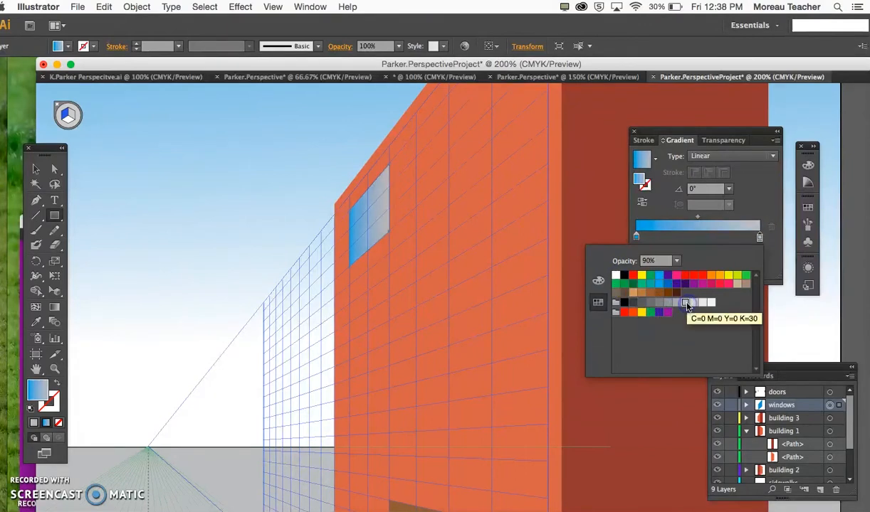
click(691, 225)
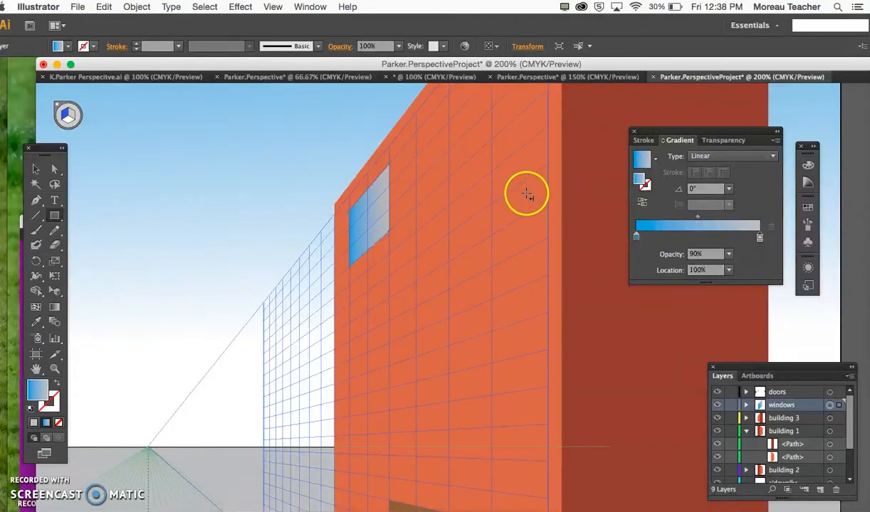
Step: Reverse the window's linear gradient so it runs from grey to blue
click(770, 157)
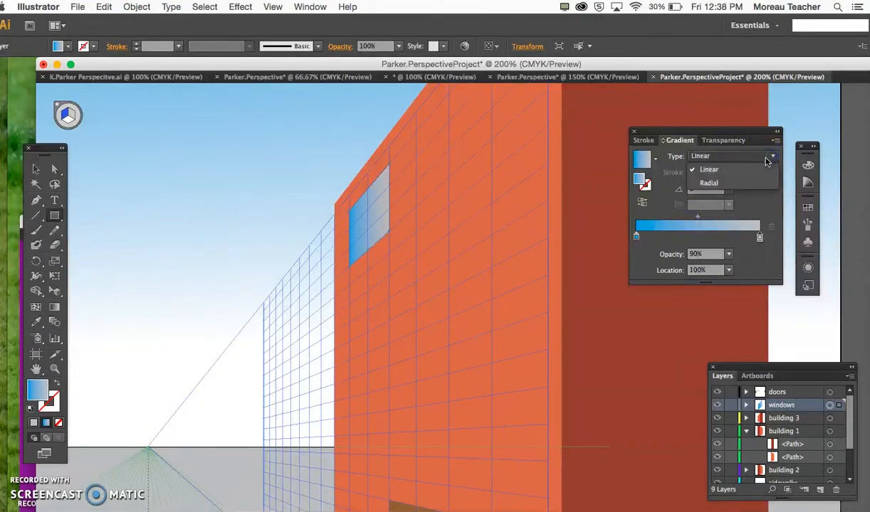
click(659, 166)
click(644, 202)
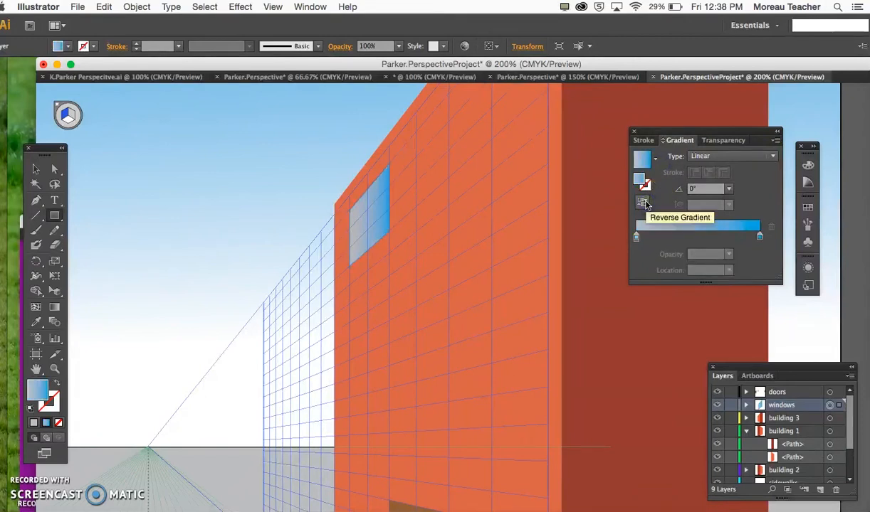
click(644, 205)
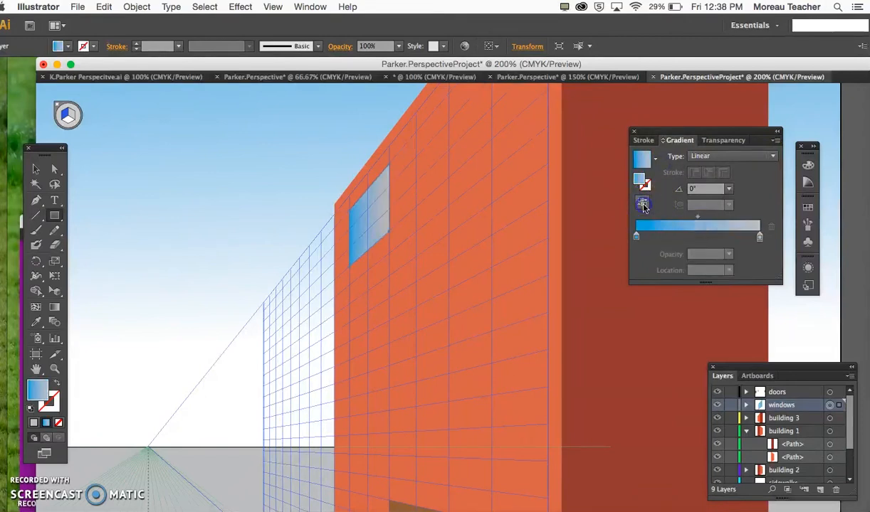
click(644, 205)
scroll(343, 347, up, 2)
scroll(343, 346, right, 1)
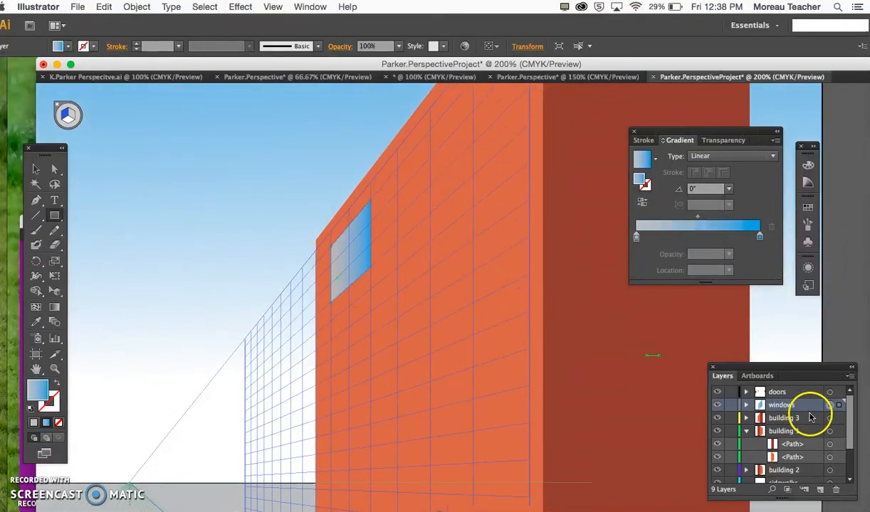
Step: Copy the window in perspective toward the near end of the right building's street-facing wall
click(55, 292)
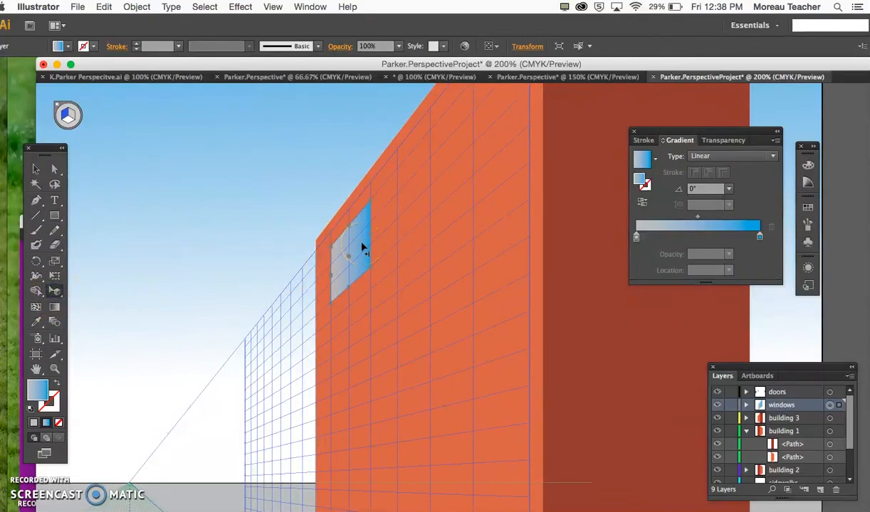
scroll(362, 248, right, 2)
scroll(361, 247, up, 2)
click(347, 259)
drag(342, 261, 435, 161)
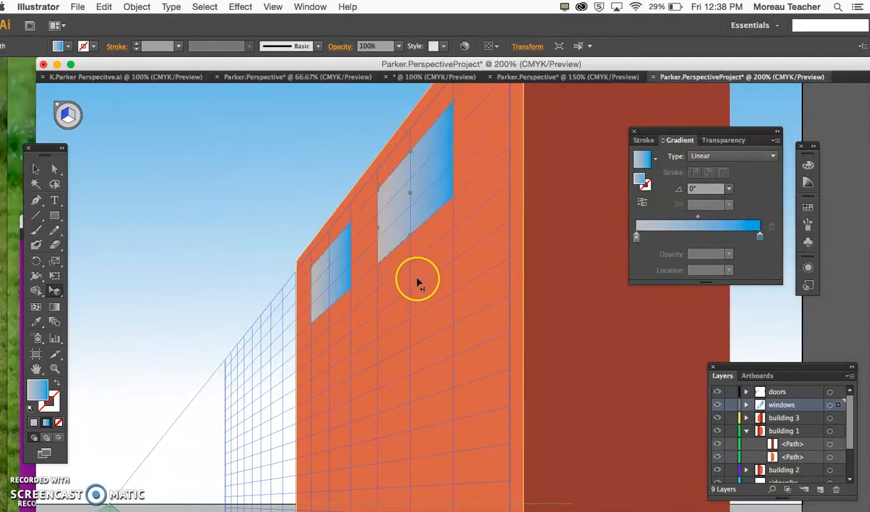
Step: Narrow the copied window to one grid column, with a duplicate at the wall's near edge, and delete the original far window
scroll(417, 278, up, 4)
scroll(417, 278, right, 3)
drag(430, 237, 363, 254)
click(344, 278)
key(Delete)
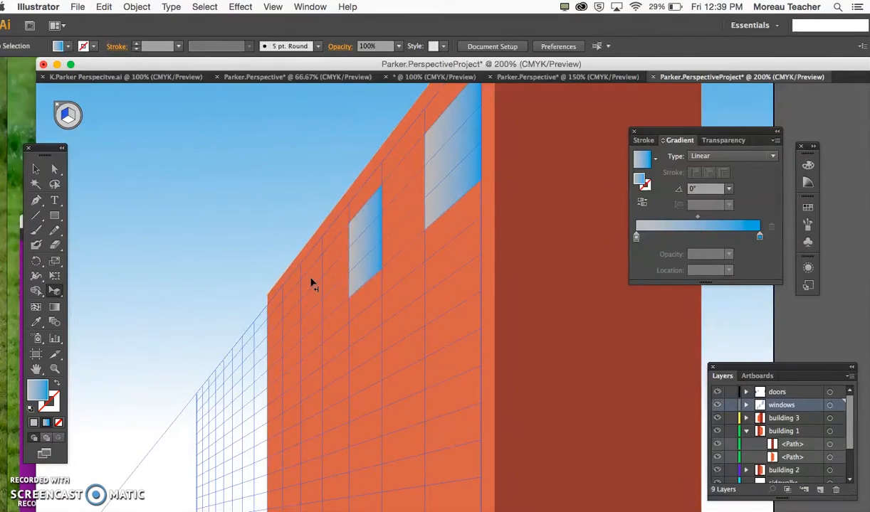
Step: Copy the middle window in perspective toward the wall's far end as the third window of the top row
drag(371, 262, 315, 321)
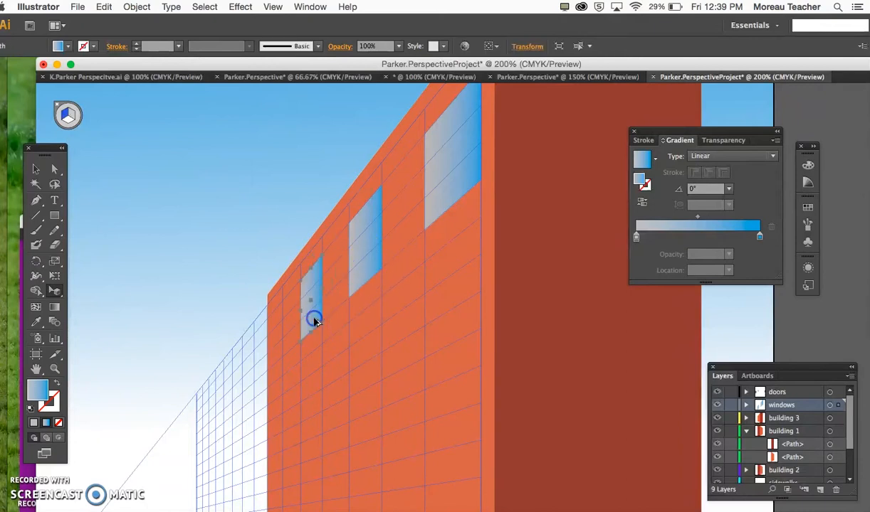
scroll(369, 394, down, 1)
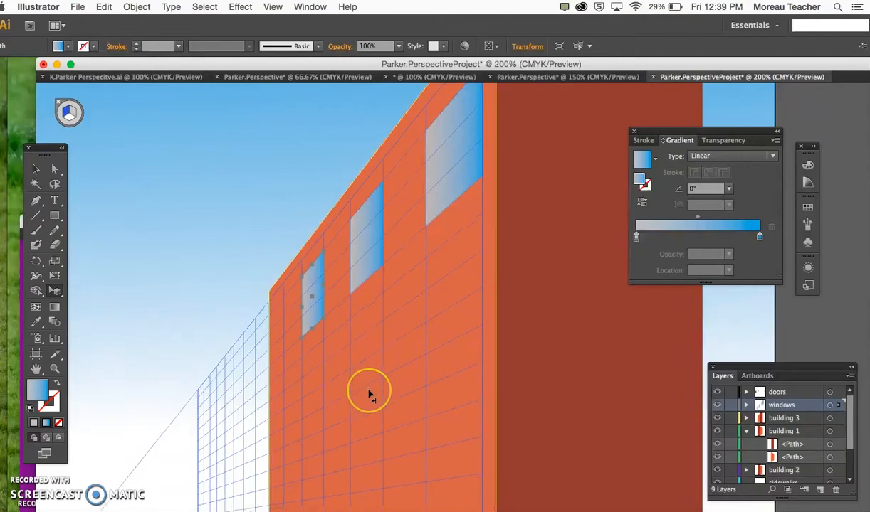
key(super+minus)
key(super+minus)
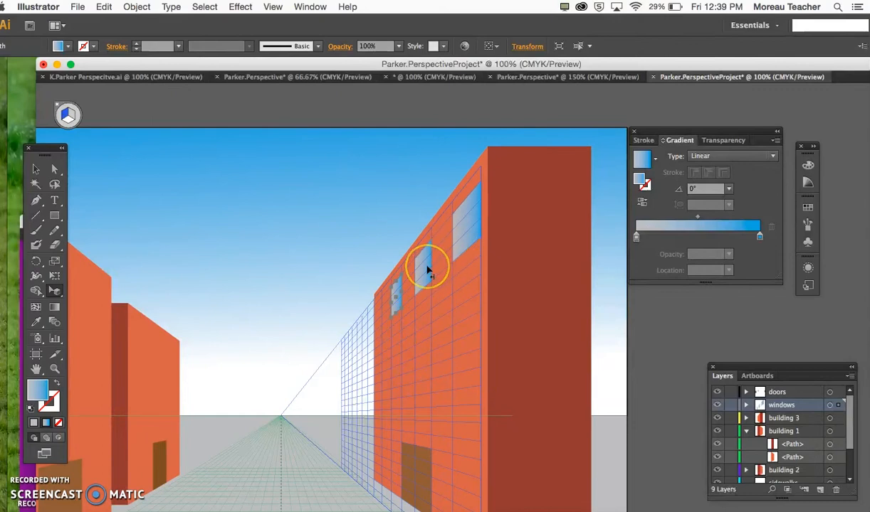
Step: Select all three top-row windows and copy the row straight down in perspective twice, forming a second and third row
key(super+plus)
key(super+plus)
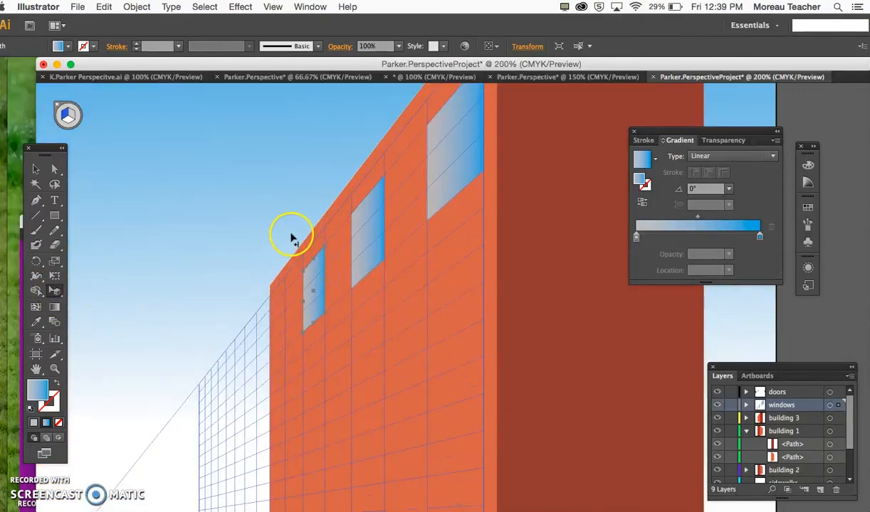
click(366, 242)
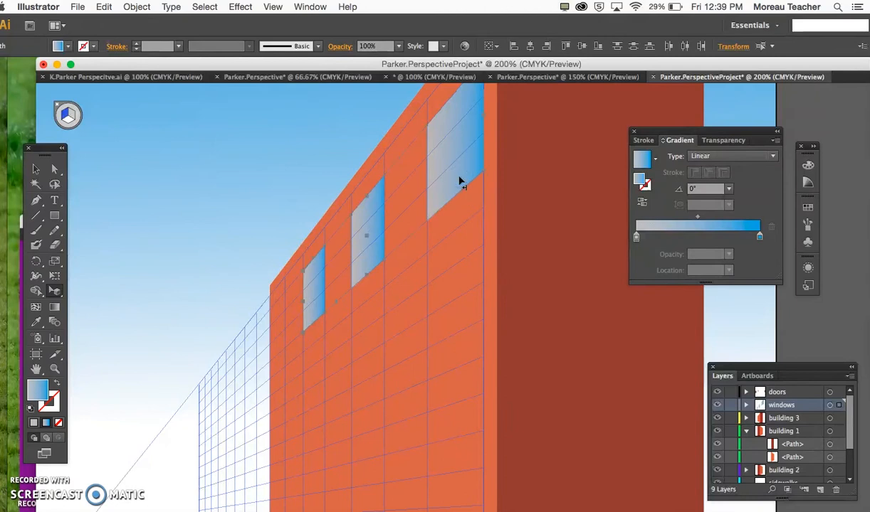
drag(455, 175, 447, 311)
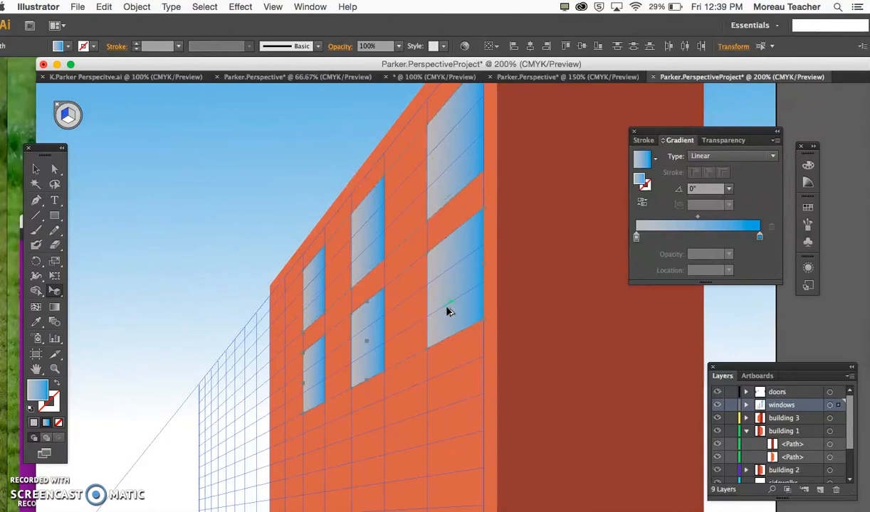
scroll(448, 310, down, 3)
click(438, 255)
drag(438, 255, 443, 395)
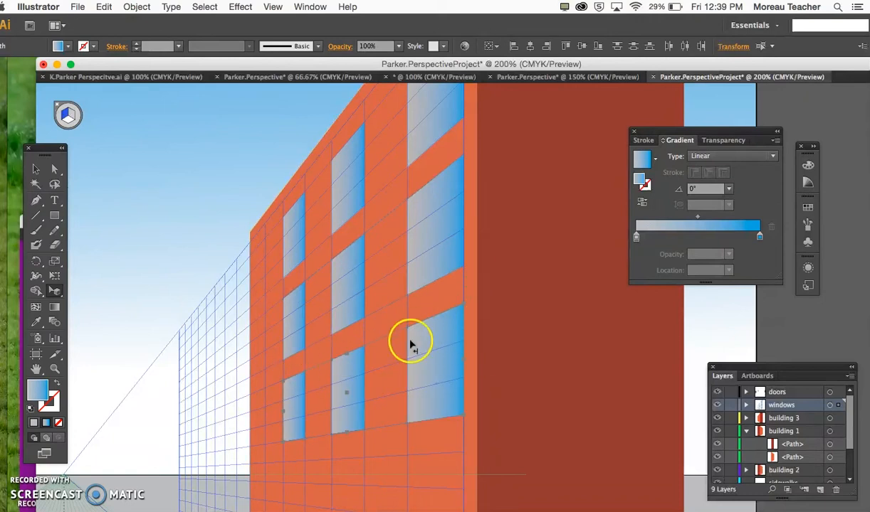
Step: Copy the third row of windows straight down in perspective to form a fourth row just above the door
scroll(429, 422, down, 10)
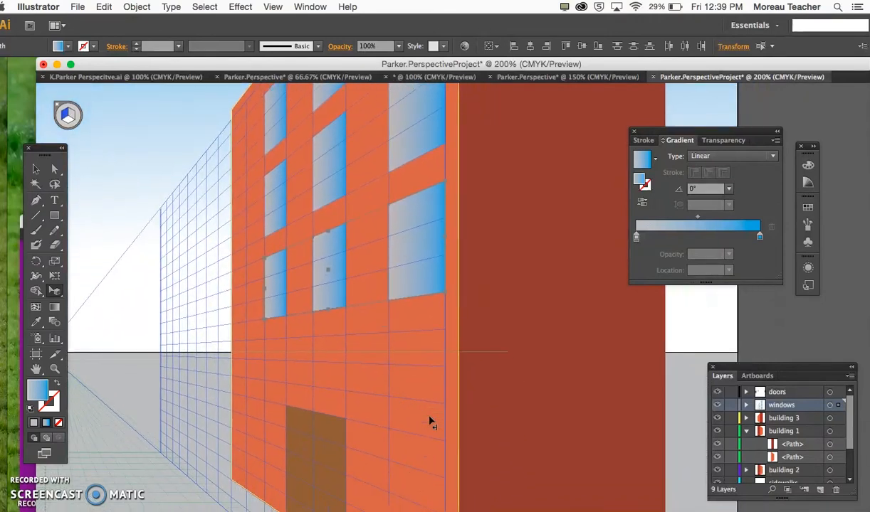
scroll(429, 421, down, 2)
click(420, 234)
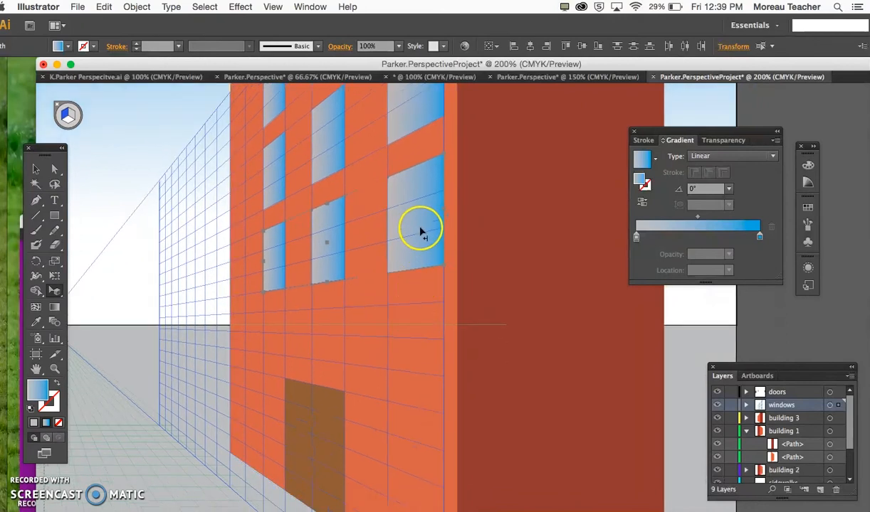
key(super+z)
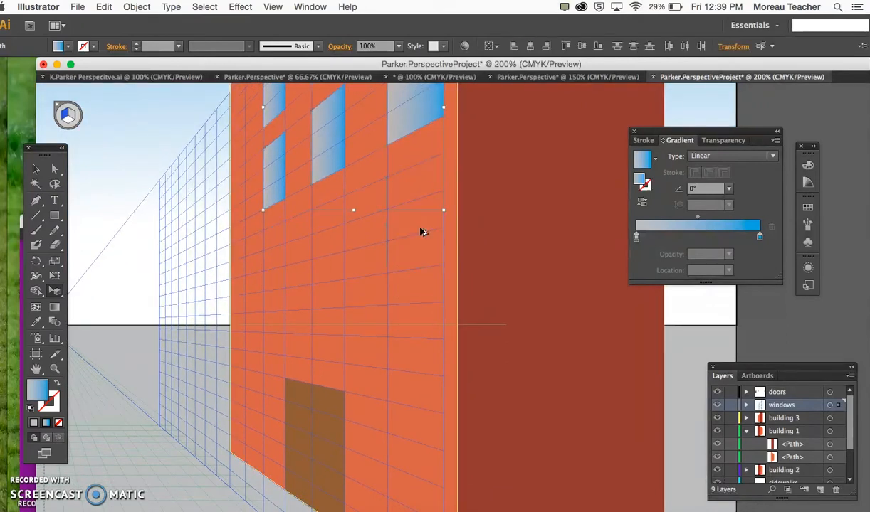
key(super+shift+z)
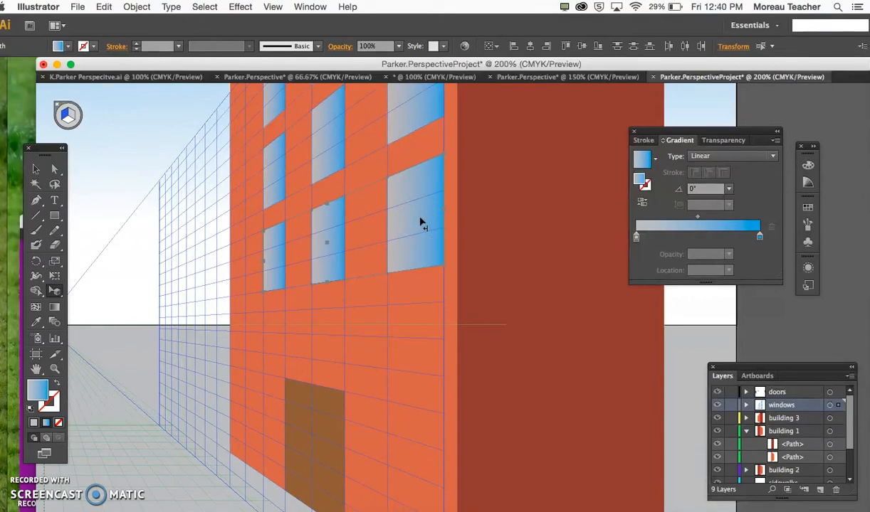
drag(420, 219, 423, 357)
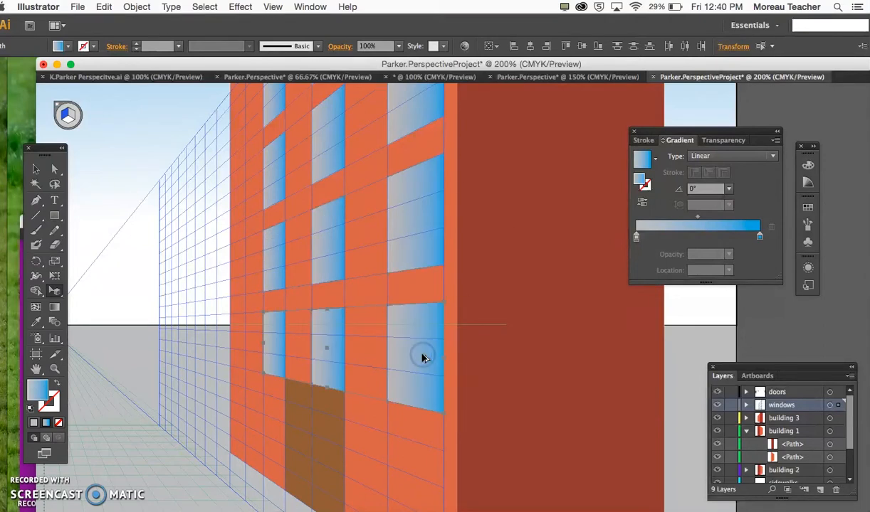
Step: Lower the top edge of the right building's door in perspective to leave a gap below the bottom window row
scroll(423, 359, down, 2)
click(344, 375)
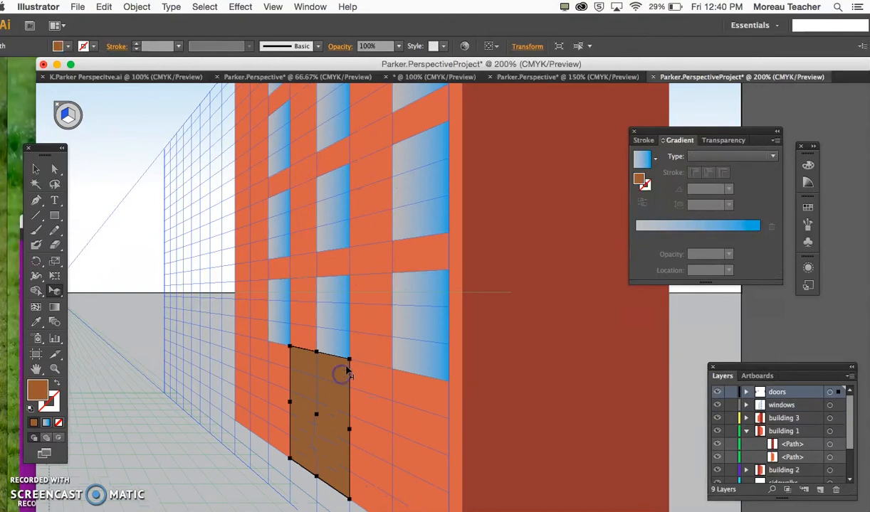
drag(349, 359, 345, 385)
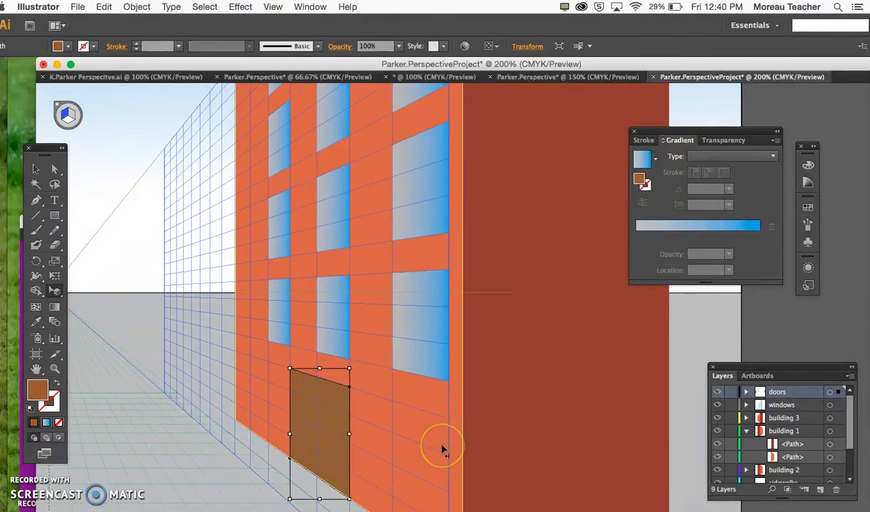
key(super+minus)
key(super+minus)
Step: Select the right building's street-facing wall and pull its far edge slightly inward in perspective, closer to the windows
scroll(443, 451, up, 3)
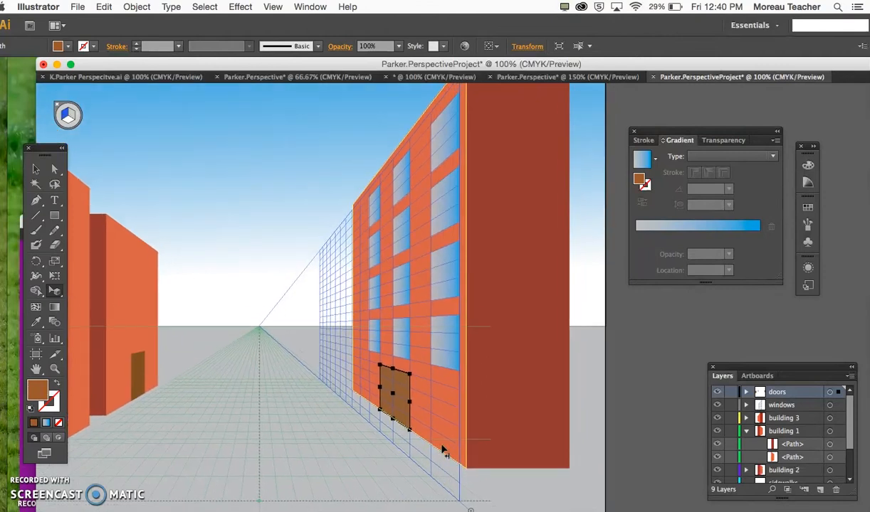
scroll(442, 450, left, 1)
scroll(443, 450, up, 1)
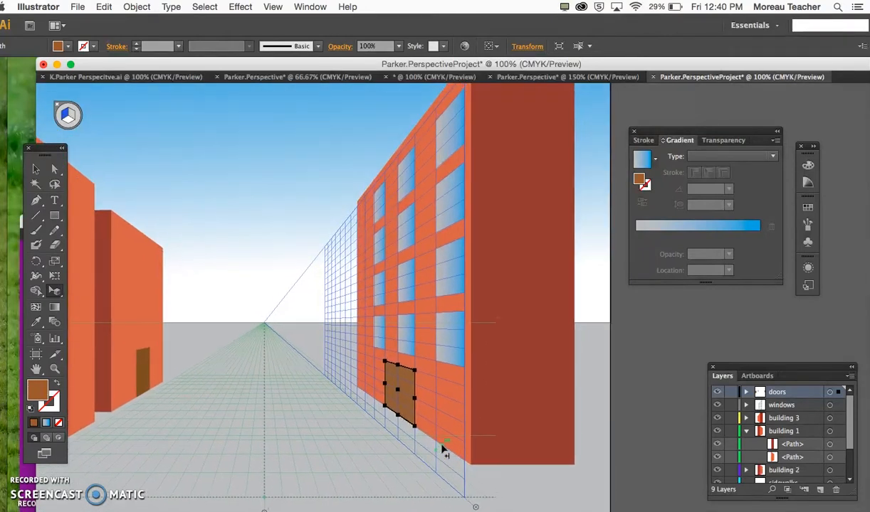
scroll(365, 398, up, 2)
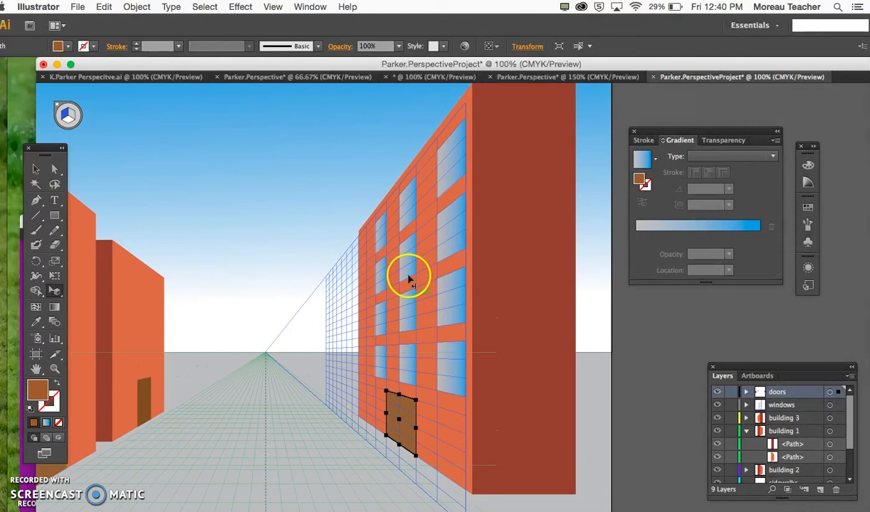
click(362, 239)
drag(361, 237, 360, 227)
drag(411, 434, 385, 418)
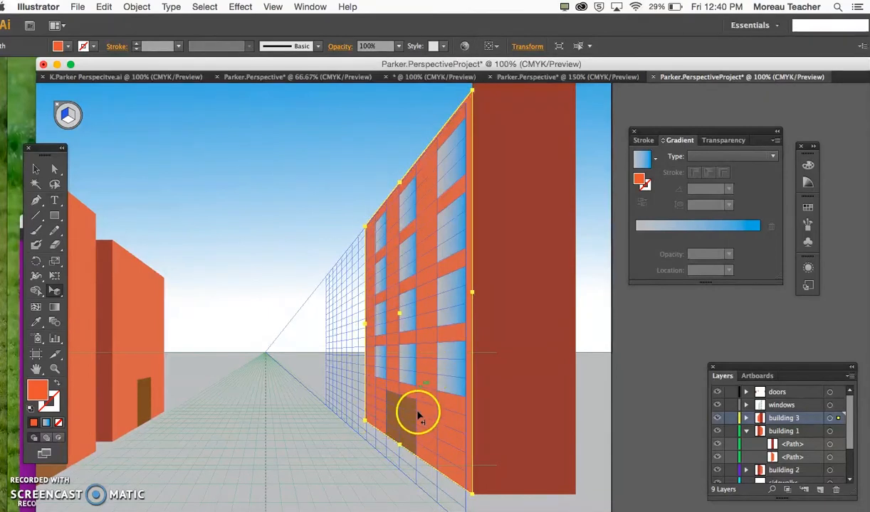
scroll(448, 416, left, 3)
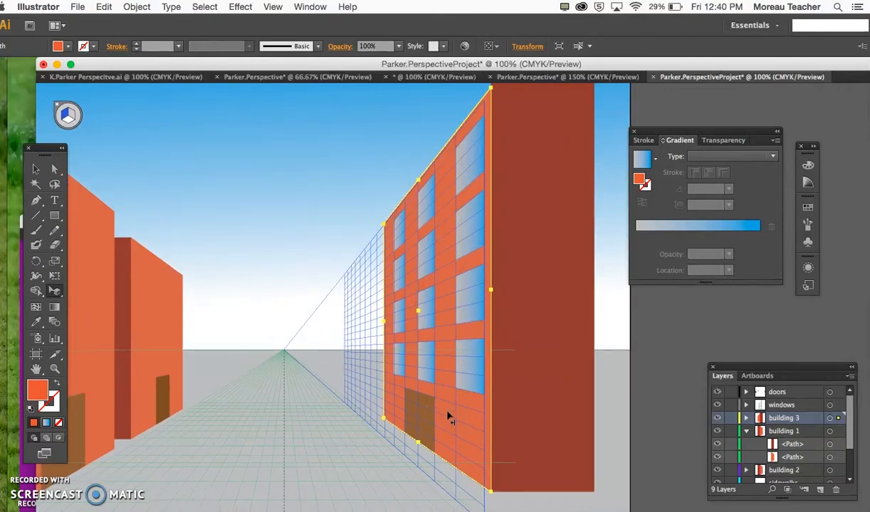
Step: Make the windows layer active and target its contents
scroll(448, 419, left, 10)
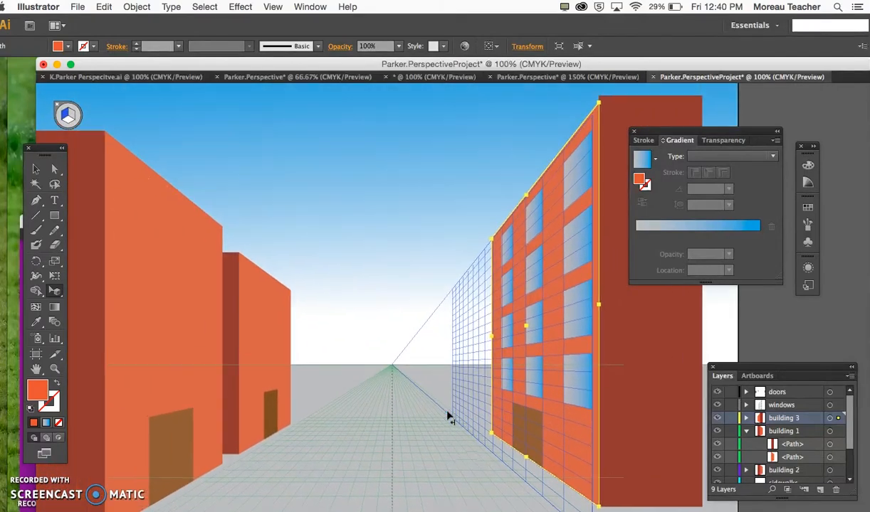
scroll(448, 416, left, 3)
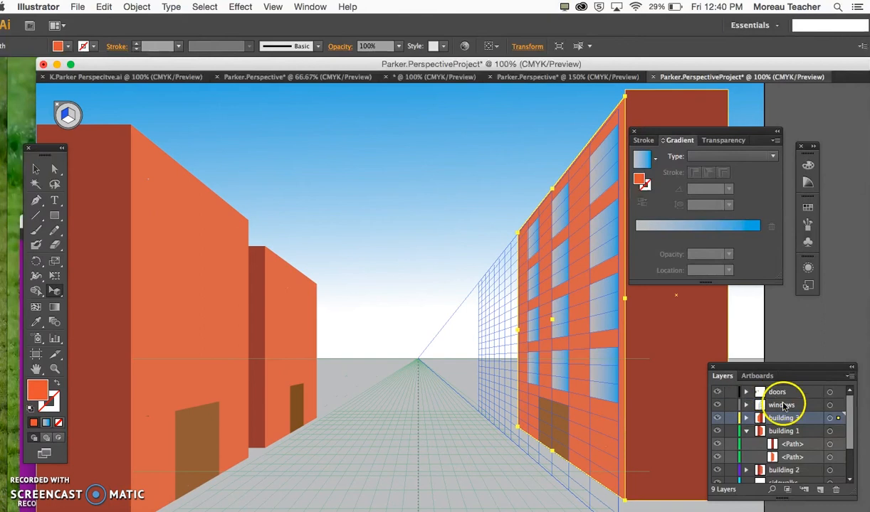
click(783, 405)
click(830, 405)
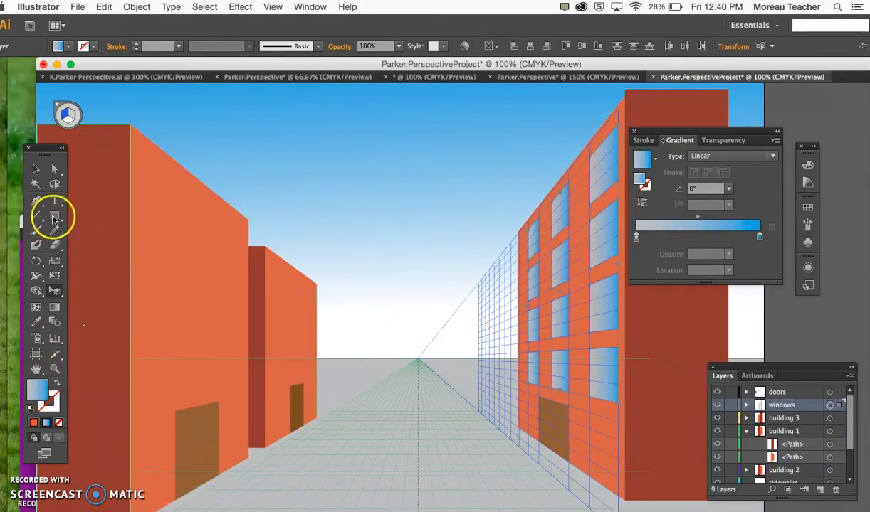
Step: Move the perspective grid's vertical plane from the right building across the street to the left buildings
scroll(582, 282, down, 5)
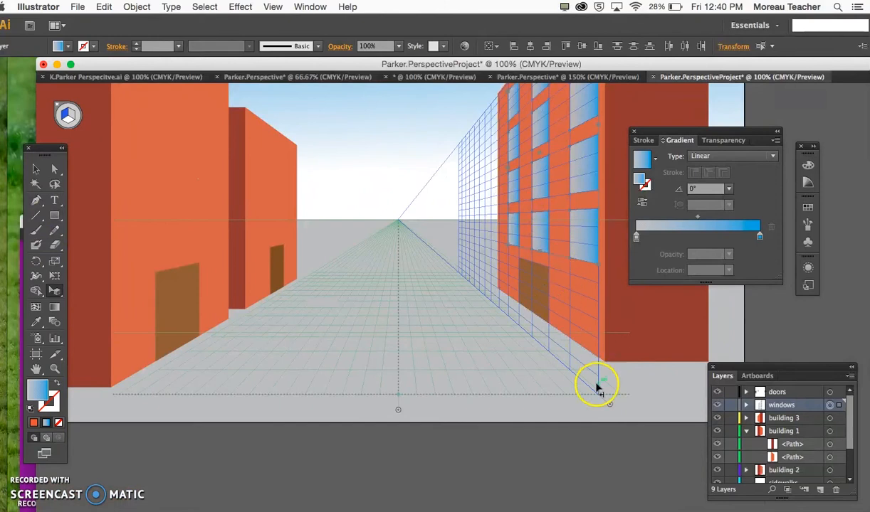
drag(609, 407, 113, 467)
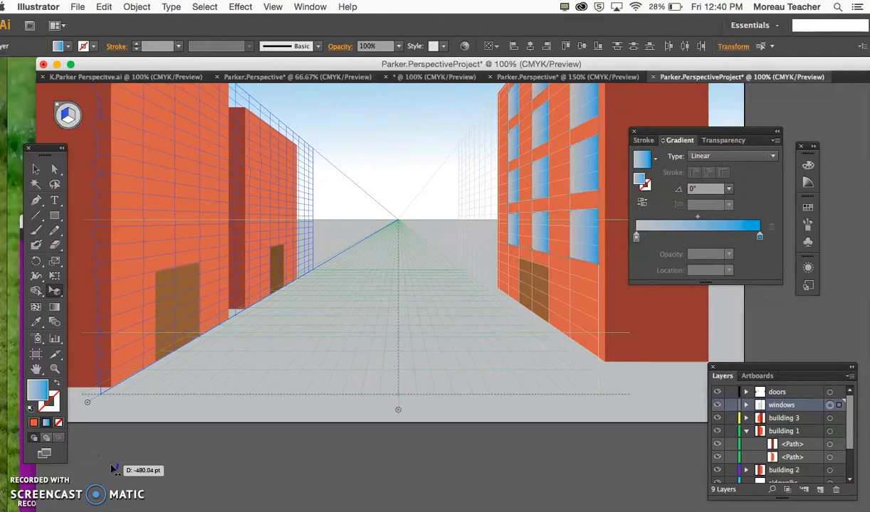
drag(112, 468, 109, 458)
scroll(406, 404, left, 5)
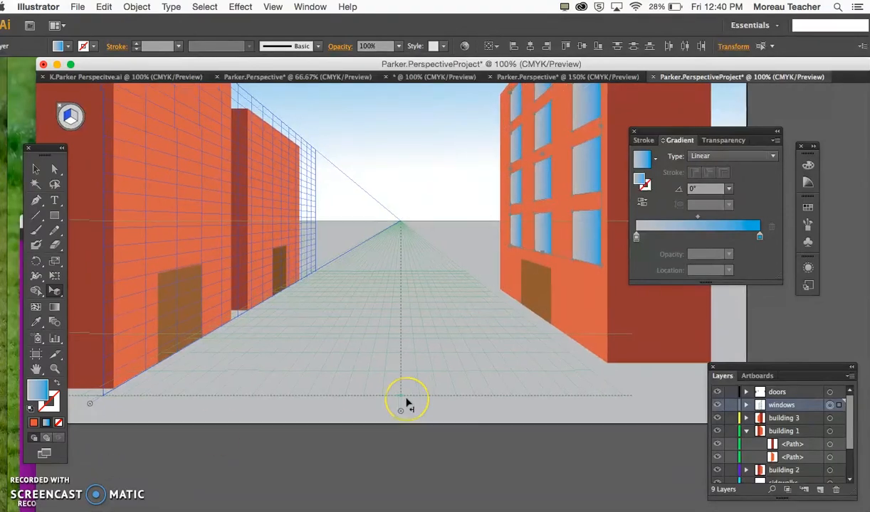
Step: Align the vertical grid plane with the near corner of the front left building
scroll(406, 403, up, 5)
click(178, 307)
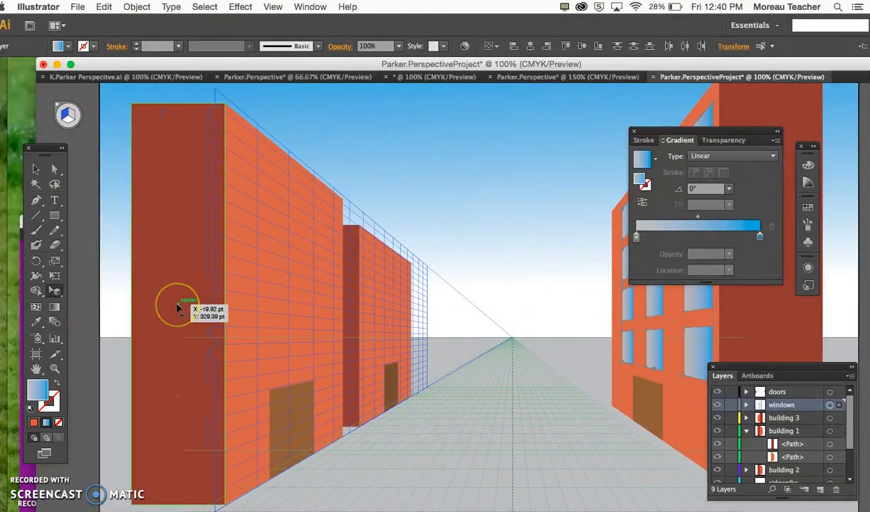
key(m)
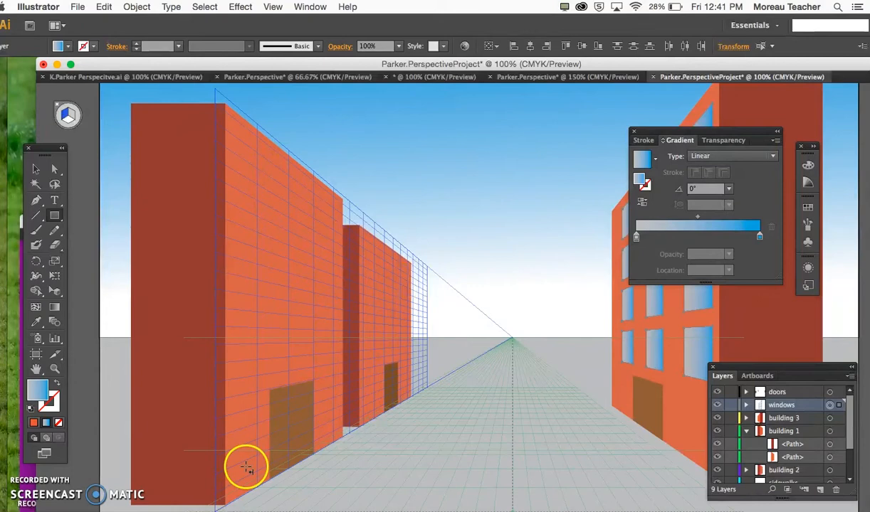
scroll(276, 418, down, 1)
scroll(276, 418, down, 5)
click(55, 290)
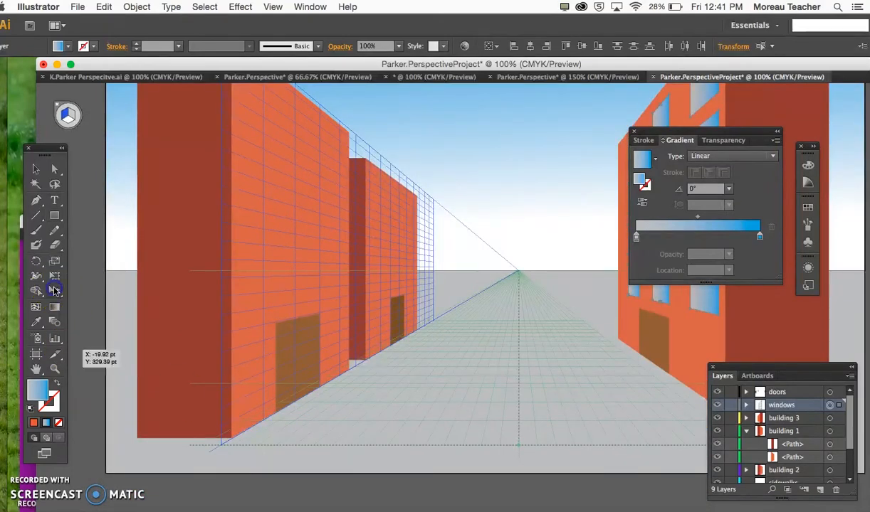
drag(207, 453, 219, 444)
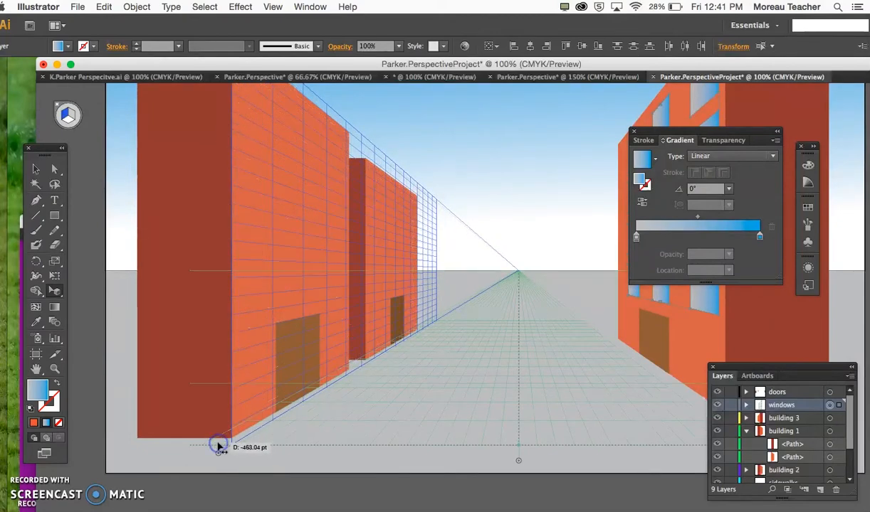
Step: Draw a large gradient-filled window near the top of the front left building's street-facing wall and shift it slightly inward in perspective
scroll(334, 395, up, 3)
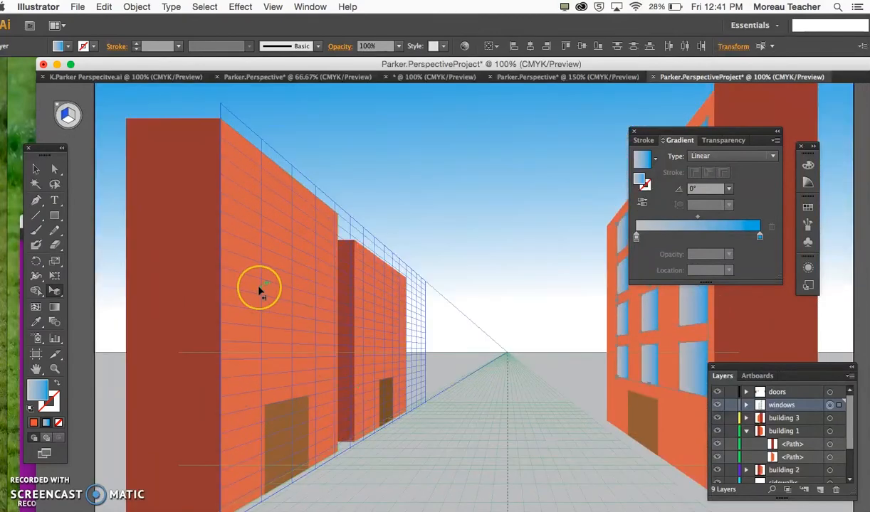
key(super+equal)
scroll(214, 285, left, 2)
scroll(214, 284, up, 1)
scroll(215, 200, up, 6)
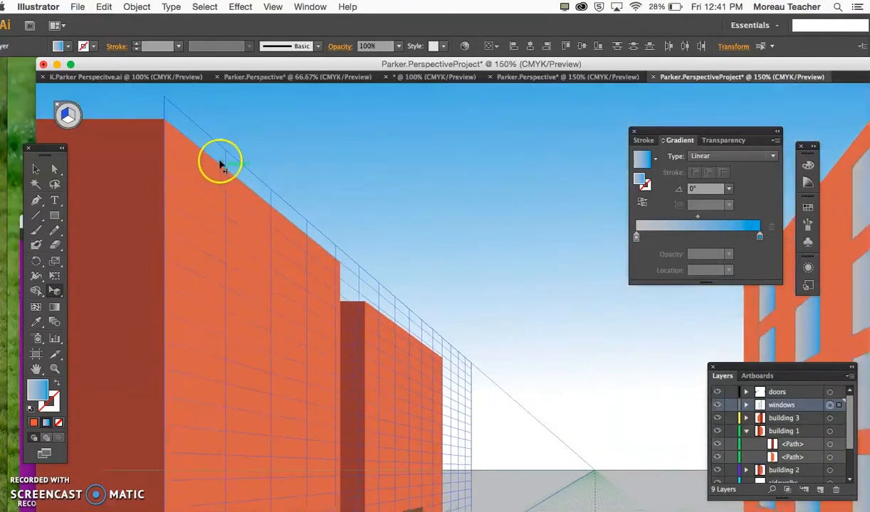
click(55, 216)
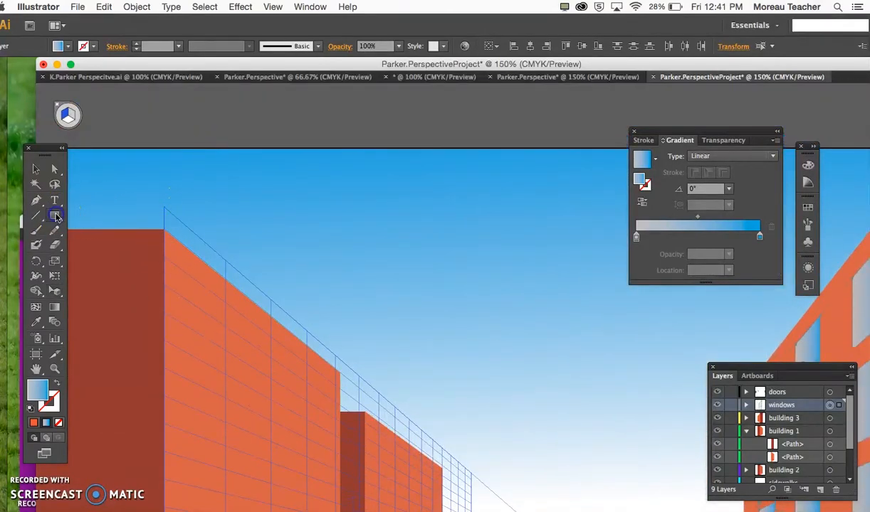
scroll(214, 295, down, 2)
scroll(215, 217, down, 2)
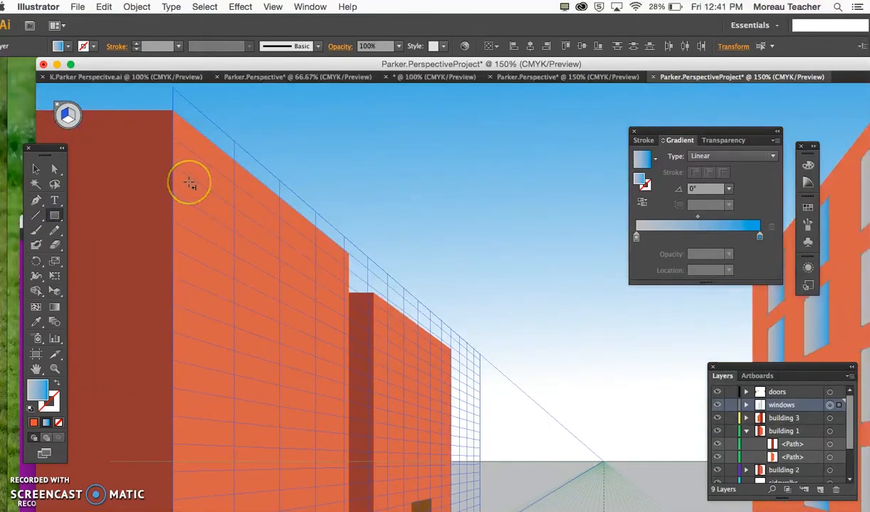
scroll(216, 187, down, 1)
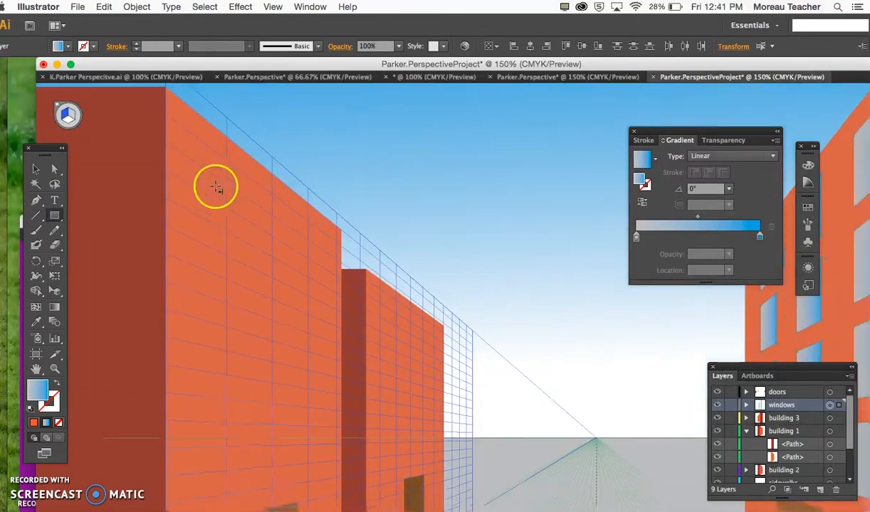
drag(175, 151, 255, 313)
click(235, 266)
drag(235, 266, 254, 279)
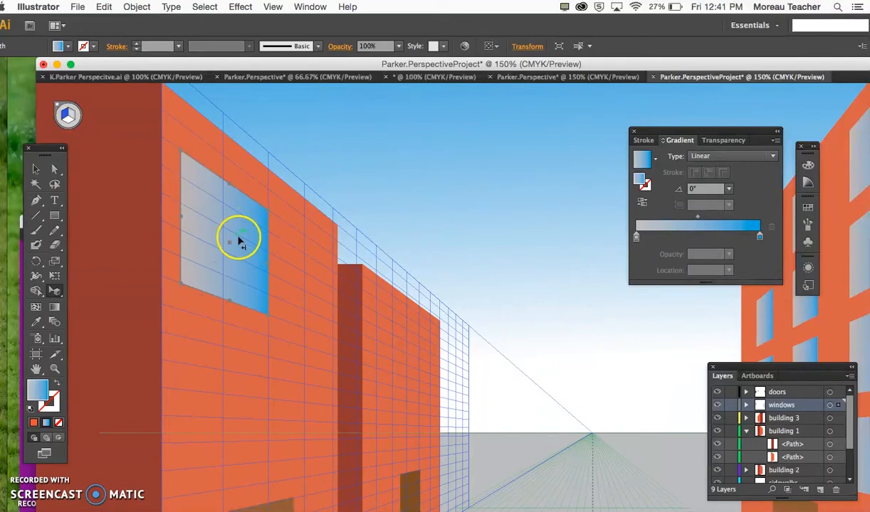
Step: Copy the window deeper along the front left building's wall in perspective, and copy the pair straight down as a second row
drag(239, 239, 317, 284)
scroll(317, 285, down, 3)
scroll(316, 284, right, 2)
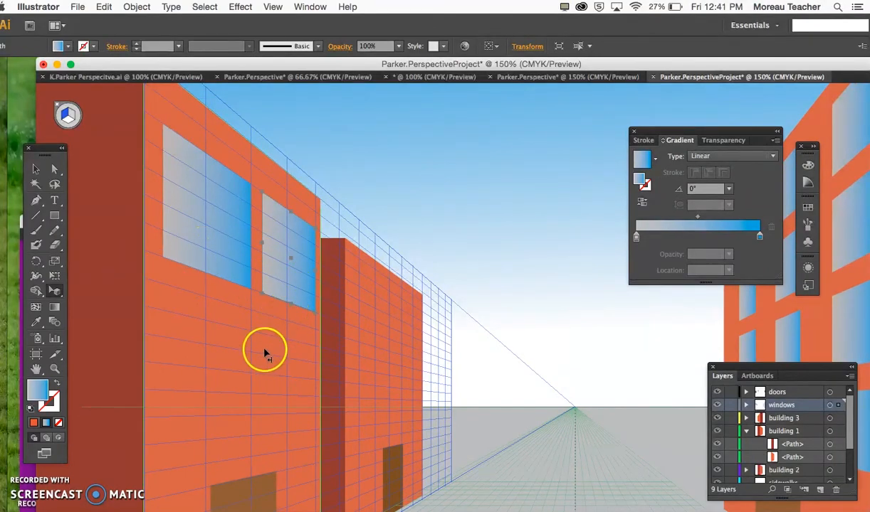
click(229, 254)
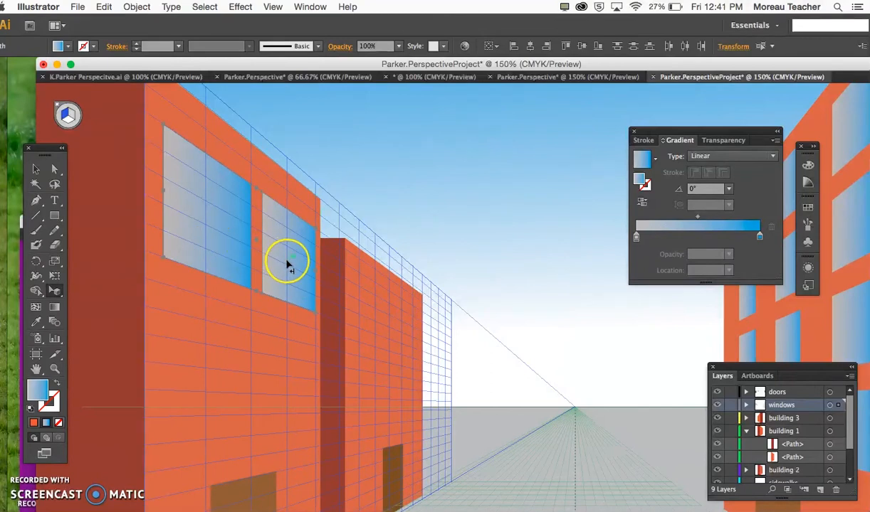
drag(288, 263, 291, 374)
click(397, 200)
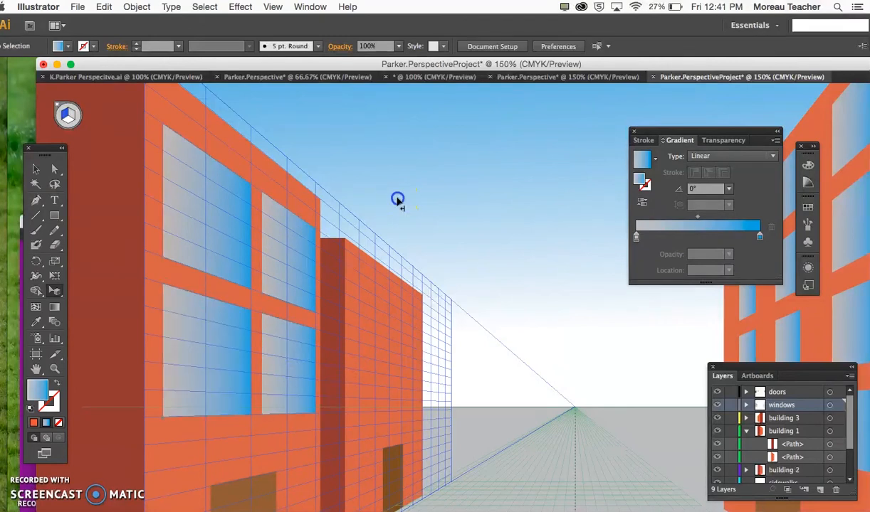
Step: Select all four windows of the front left building and copy them in perspective onto the rear left building's street-facing wall
key(super+minus)
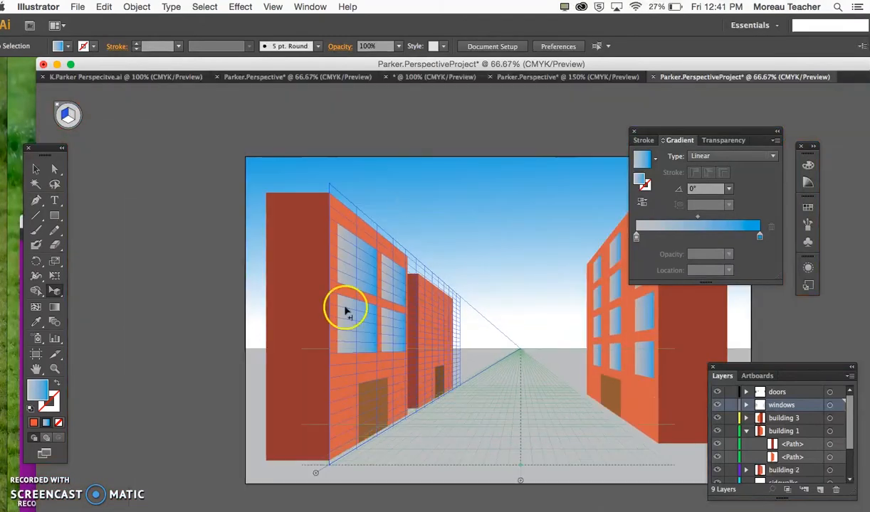
scroll(430, 354, right, 5)
scroll(430, 354, down, 1)
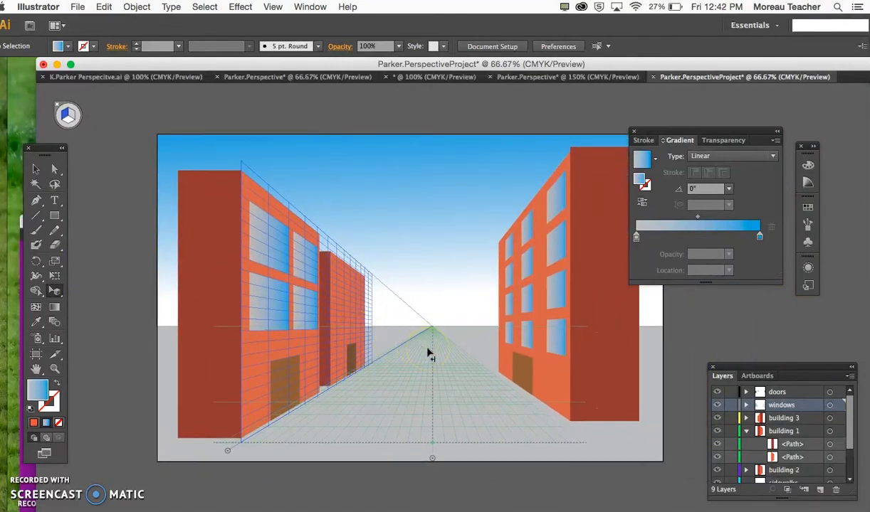
key(super+plus)
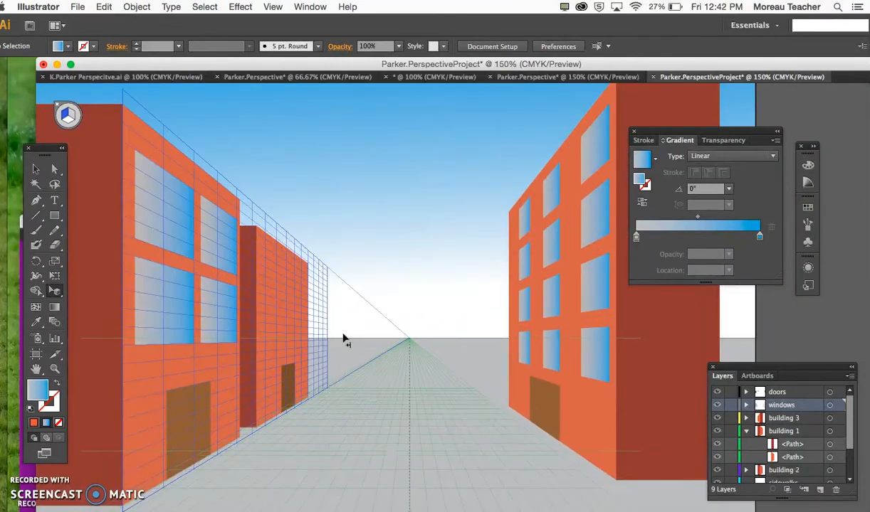
key(super+plus)
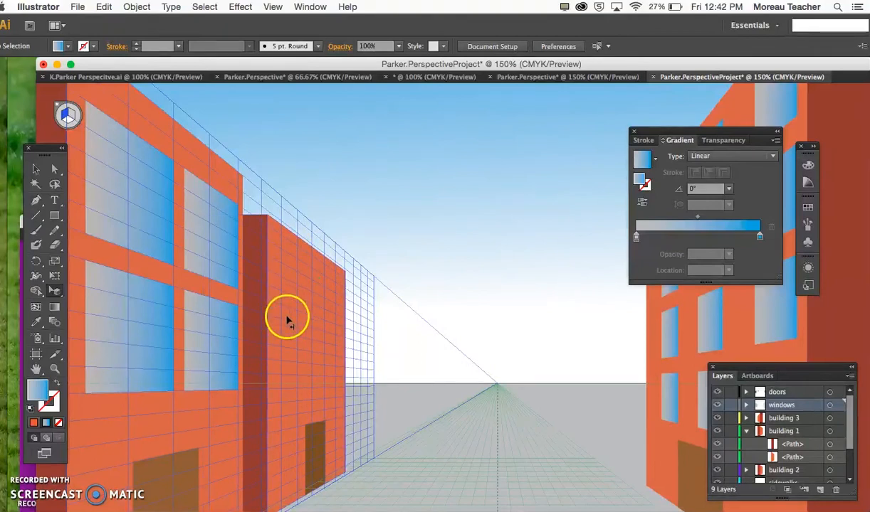
click(207, 202)
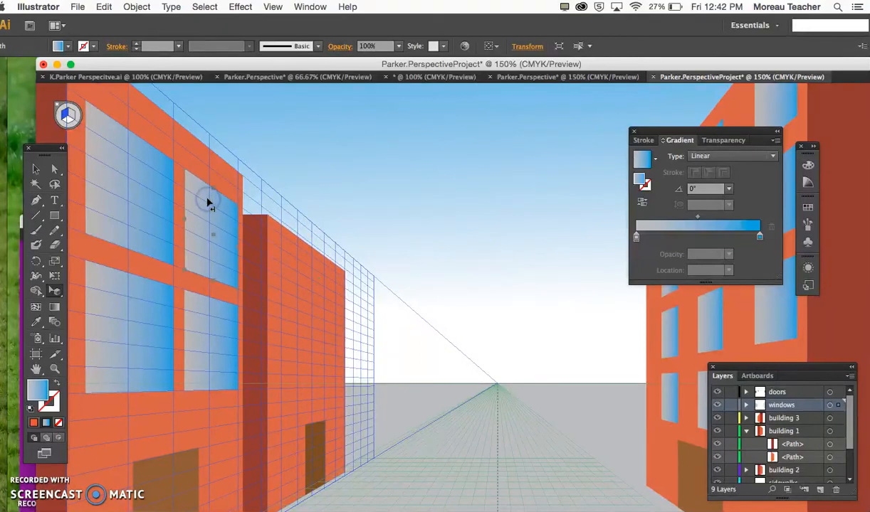
click(141, 204)
click(210, 334)
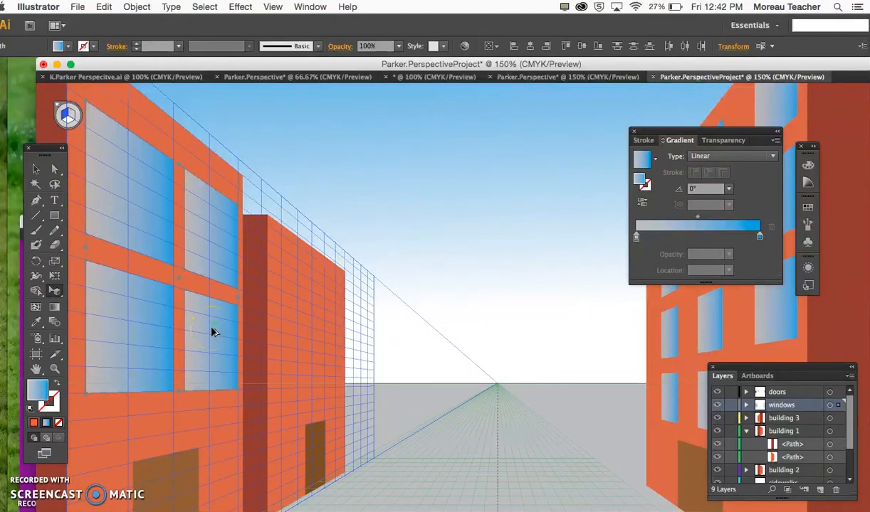
click(211, 332)
drag(210, 332, 323, 361)
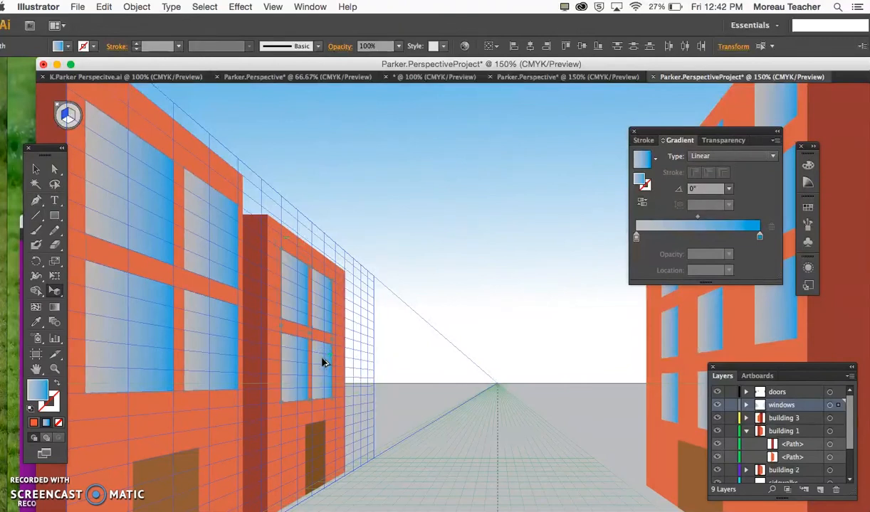
Step: Shift the rear left building's two far-column windows slightly deeper in perspective to widen the gap between the columns
key(super+equal)
key(super+equal)
key(super+equal)
scroll(323, 361, left, 10)
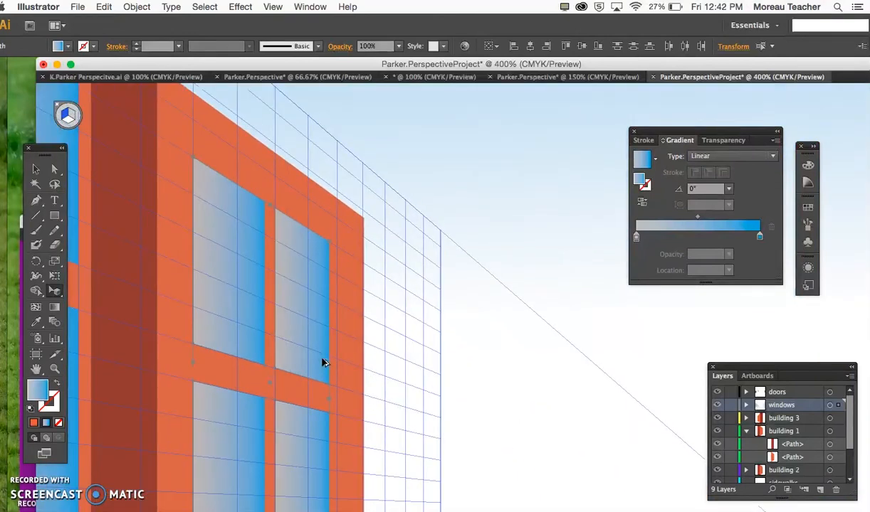
click(214, 249)
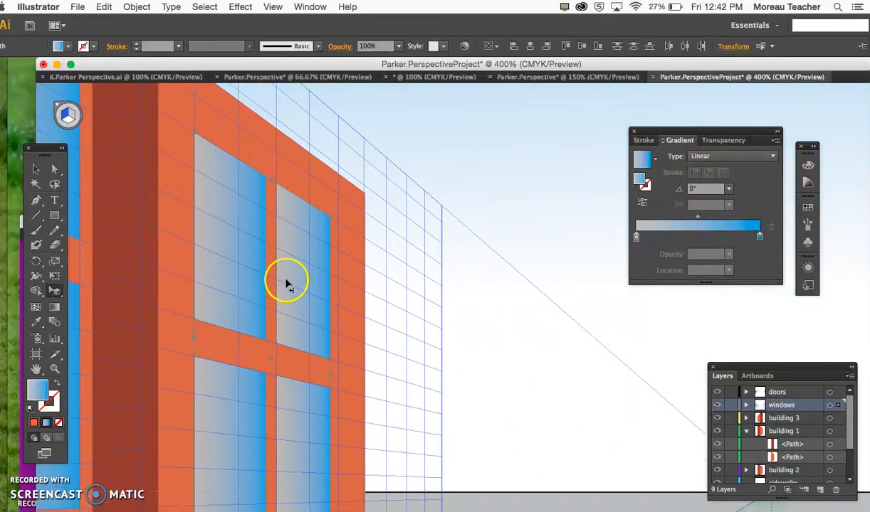
click(338, 294)
click(315, 281)
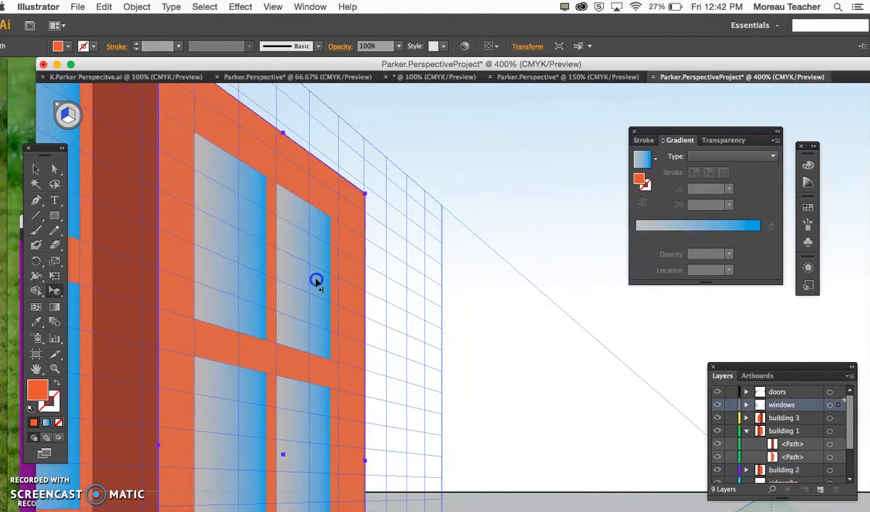
drag(307, 246, 320, 252)
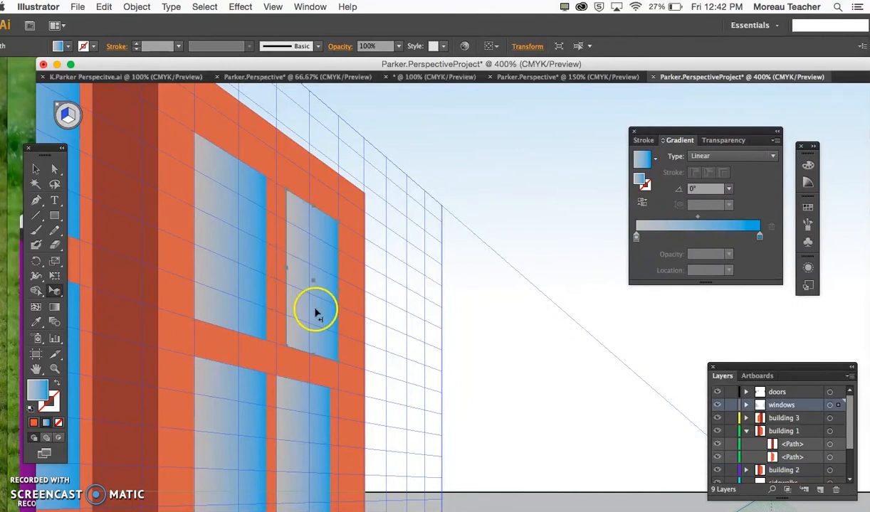
scroll(321, 352, down, 2)
drag(306, 392, 311, 392)
Step: Raise the bottom edges of the rear left building's two upper windows in perspective to shorten them
scroll(309, 401, down, 3)
click(224, 229)
drag(266, 259, 262, 229)
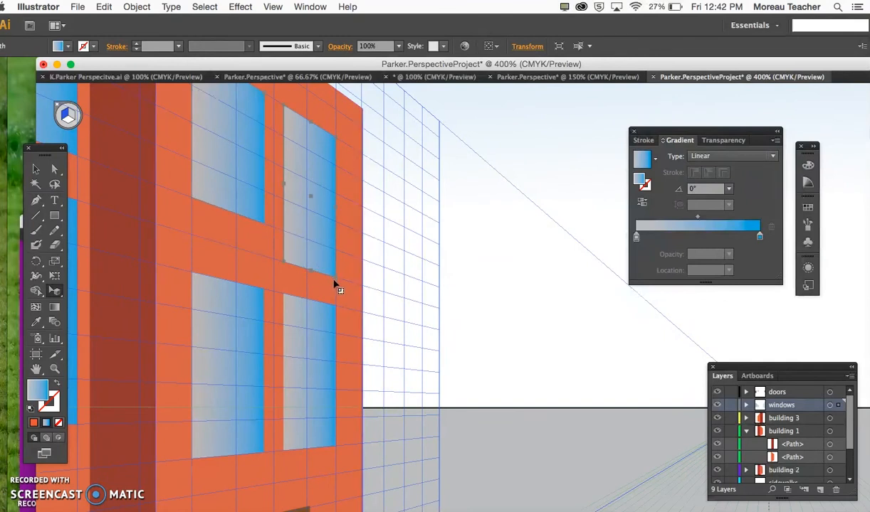
drag(333, 274, 334, 243)
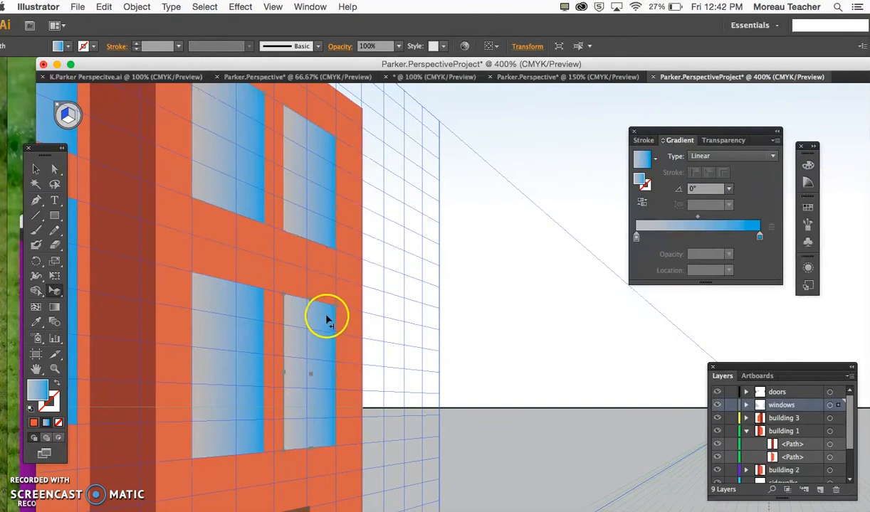
Step: Lower the top edges of the rear left building's two lower windows in perspective to widen the gap between rows
drag(334, 308, 334, 337)
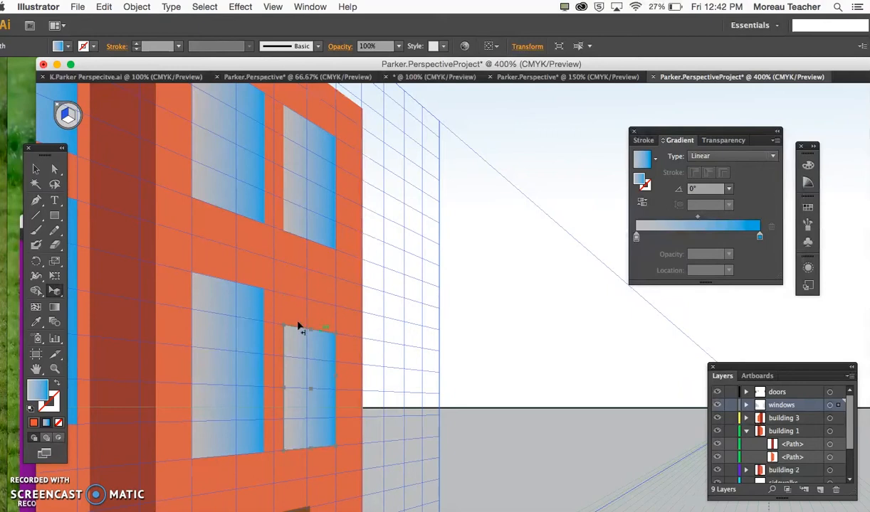
drag(260, 293, 263, 318)
key(super+minus)
key(super+minus)
key(super+minus)
key(super+minus)
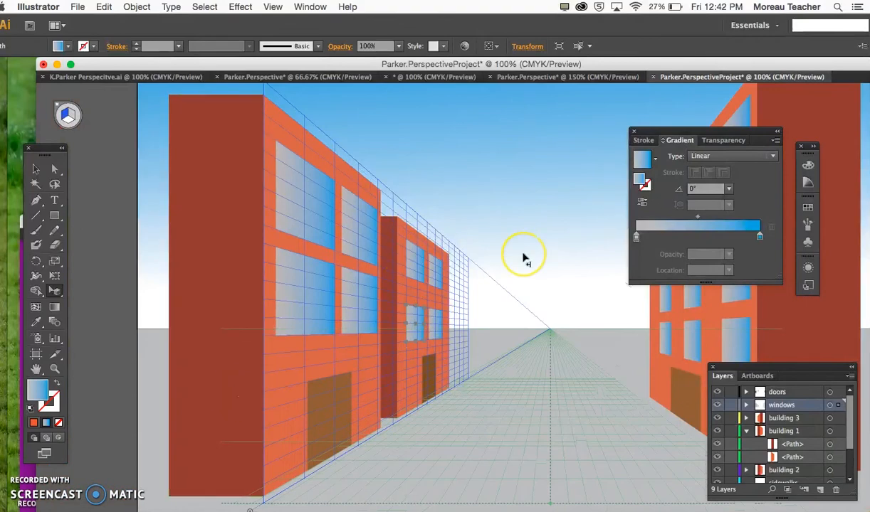
scroll(524, 253, right, 4)
key(super+minus)
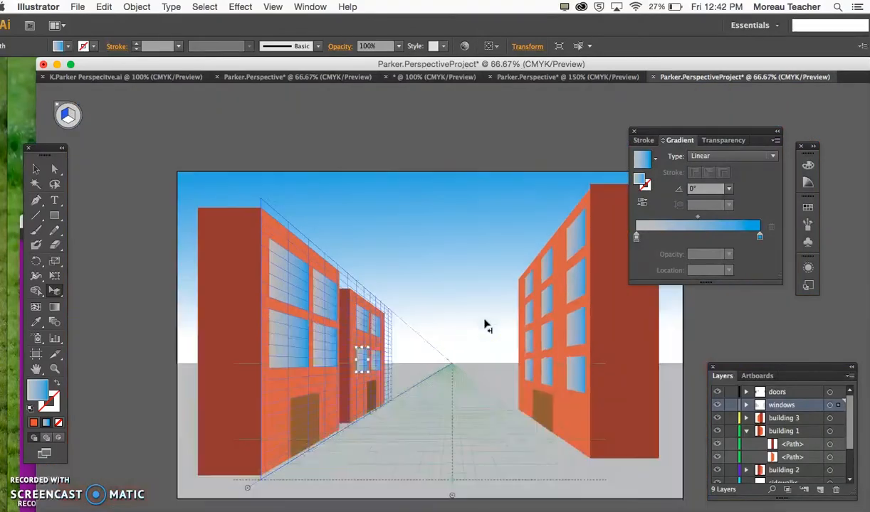
Step: Deselect the windows and hide the perspective grid to view the whole street scene without grid lines
key(super+minus)
click(343, 132)
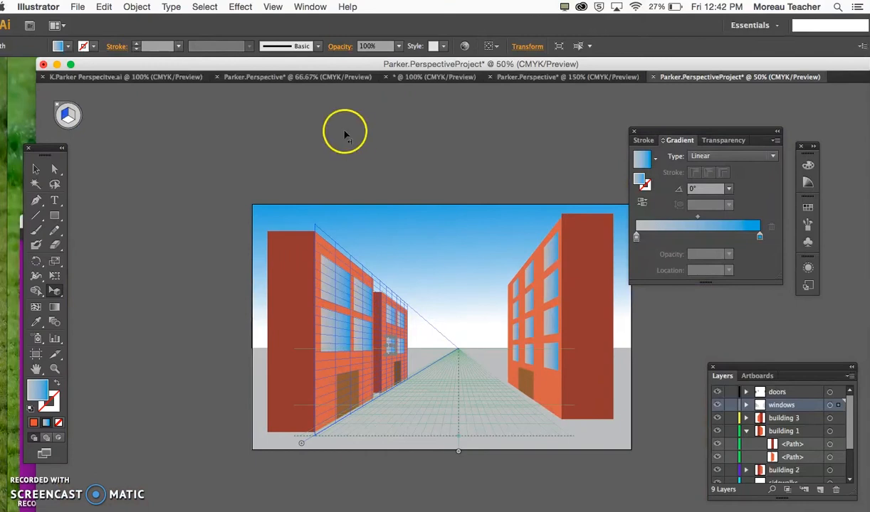
click(332, 220)
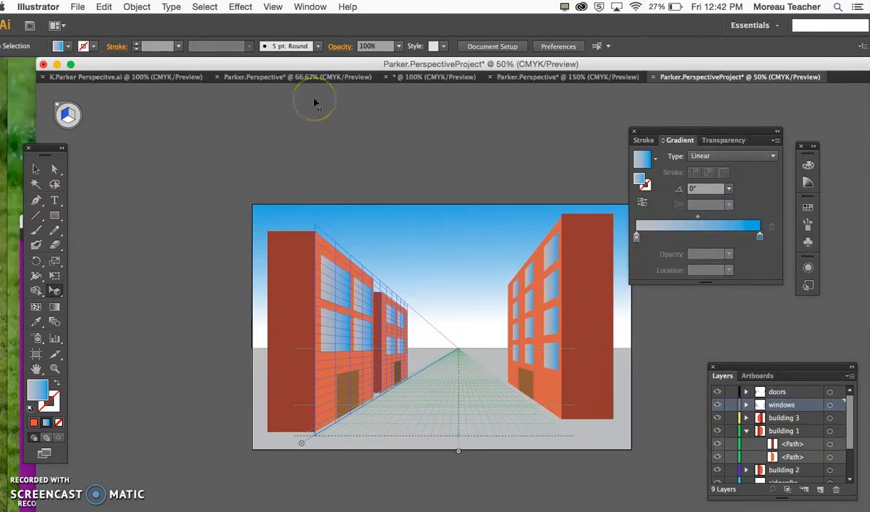
click(273, 7)
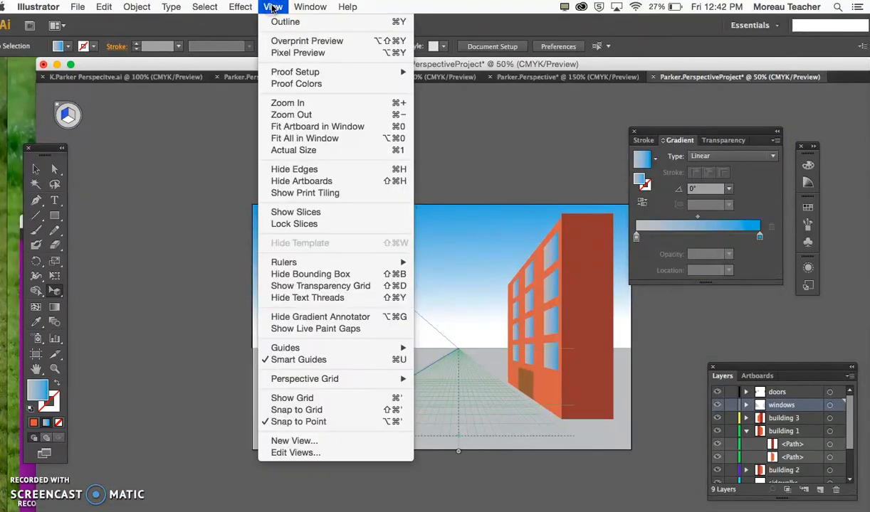
mouse_move(385, 378)
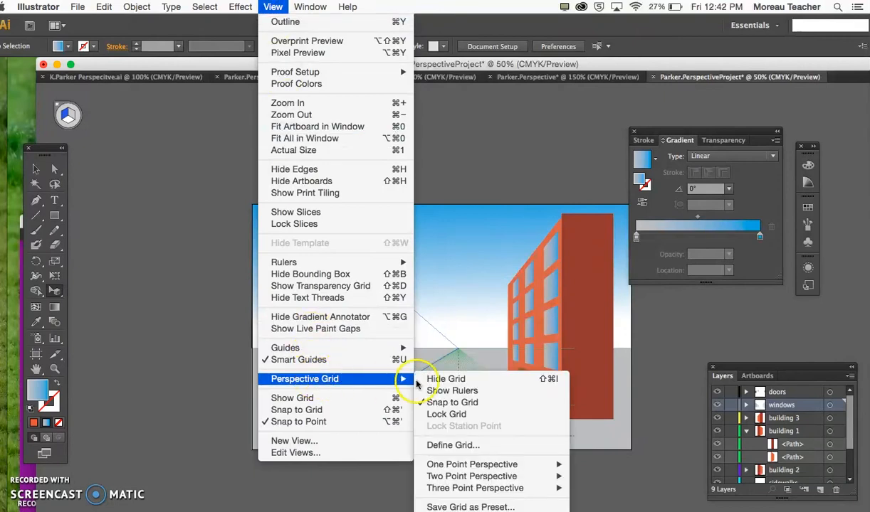
click(471, 379)
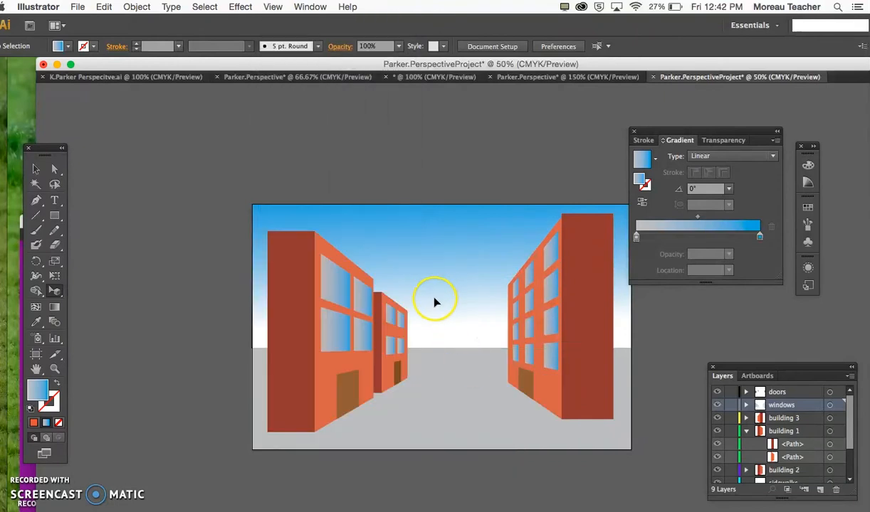
key(super+1)
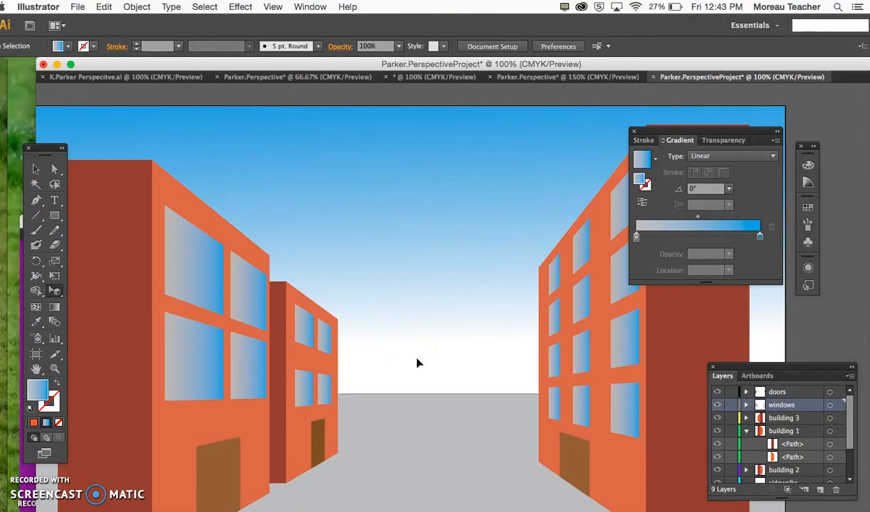
key(super+minus)
key(super+minus)
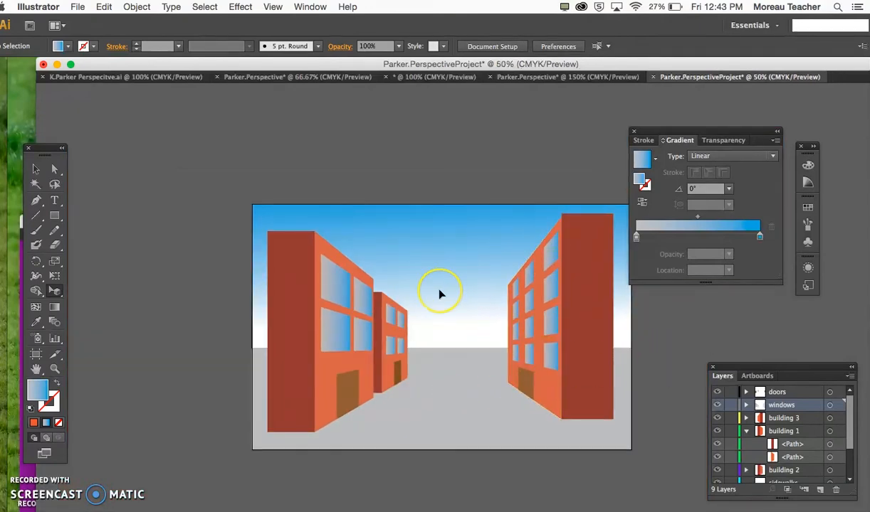
Step: Save the document under its existing file name on the Desktop in Adobe Illustrator (ai) format
key(super+shift+s)
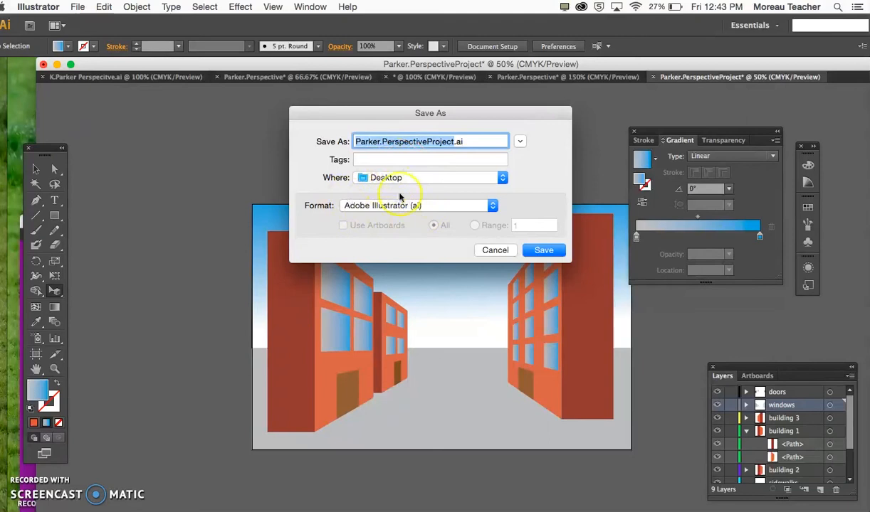
click(537, 250)
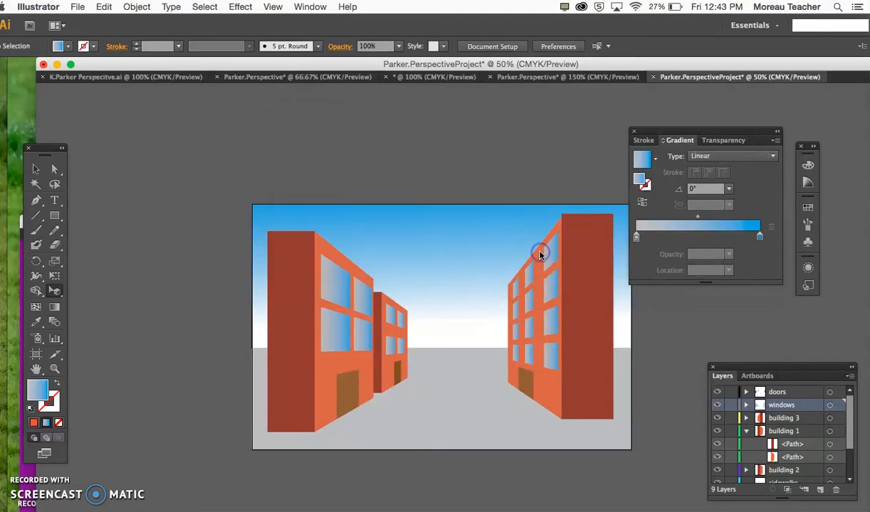
click(547, 458)
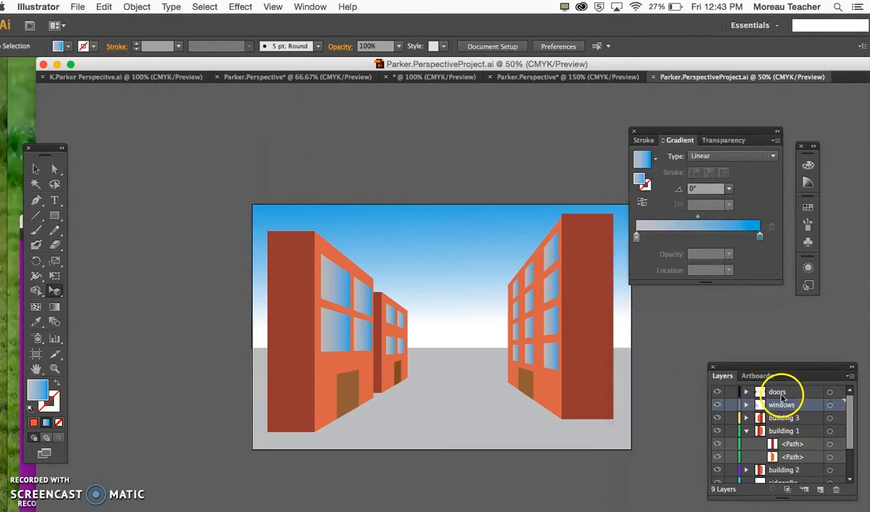
Step: Collapse the building 1 layer, target the empty road layer and show the perspective grid
click(745, 431)
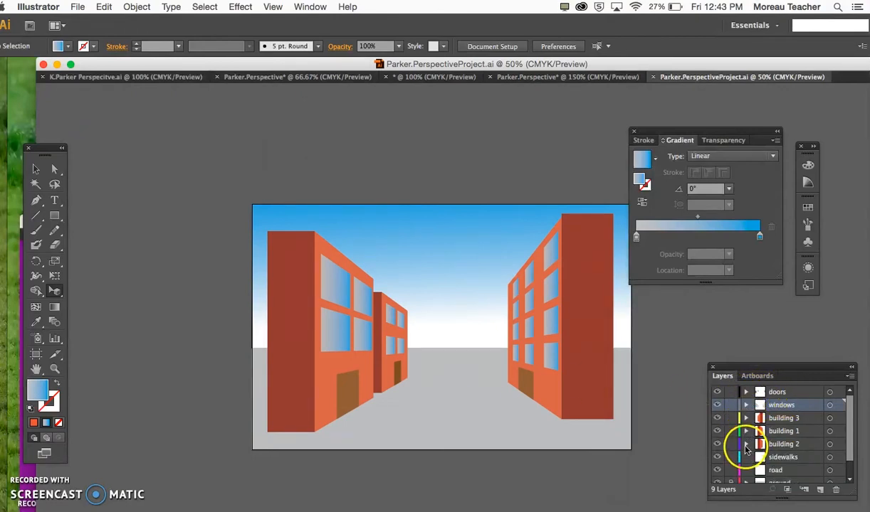
scroll(745, 448, down, 2)
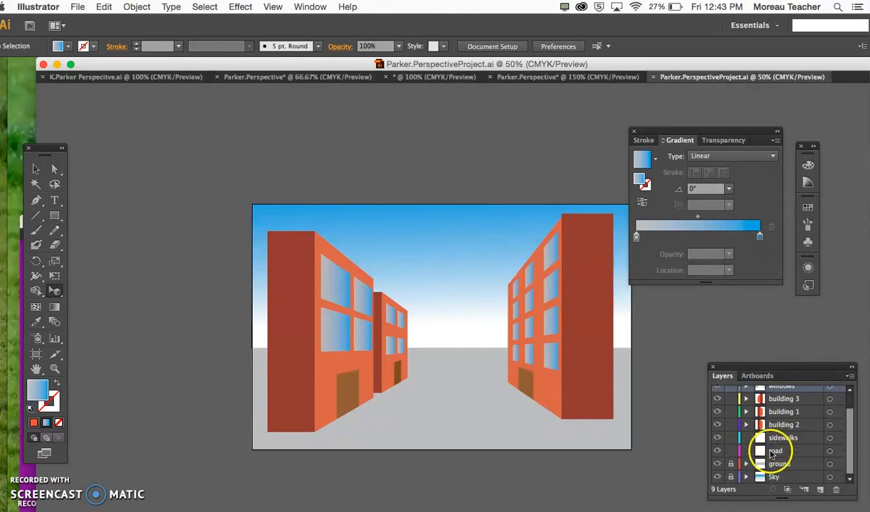
click(772, 452)
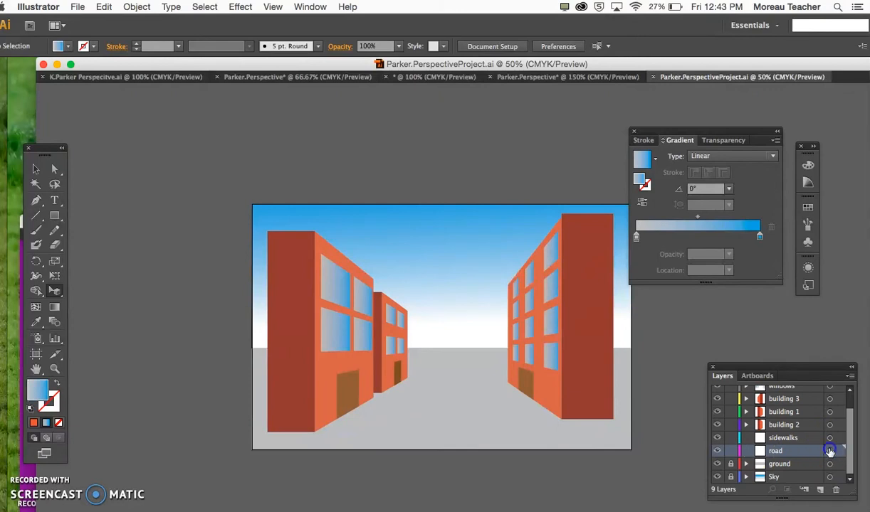
click(270, 6)
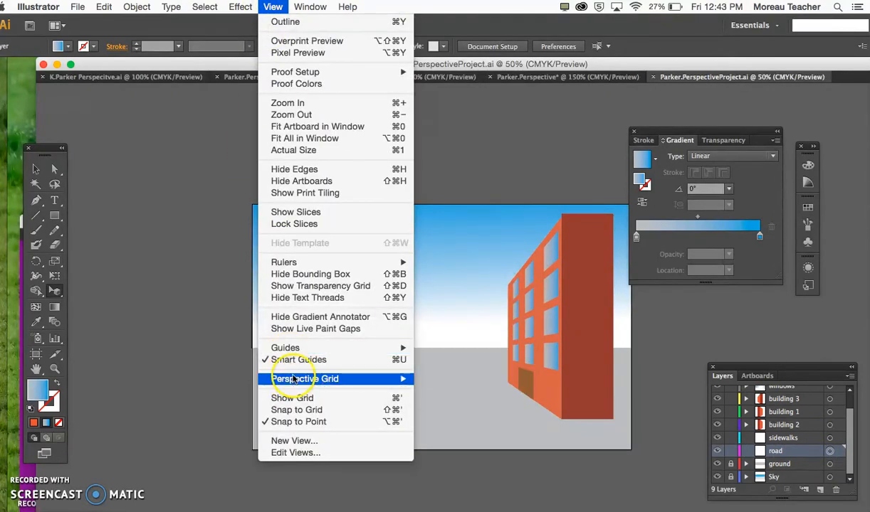
mouse_move(288, 379)
click(457, 381)
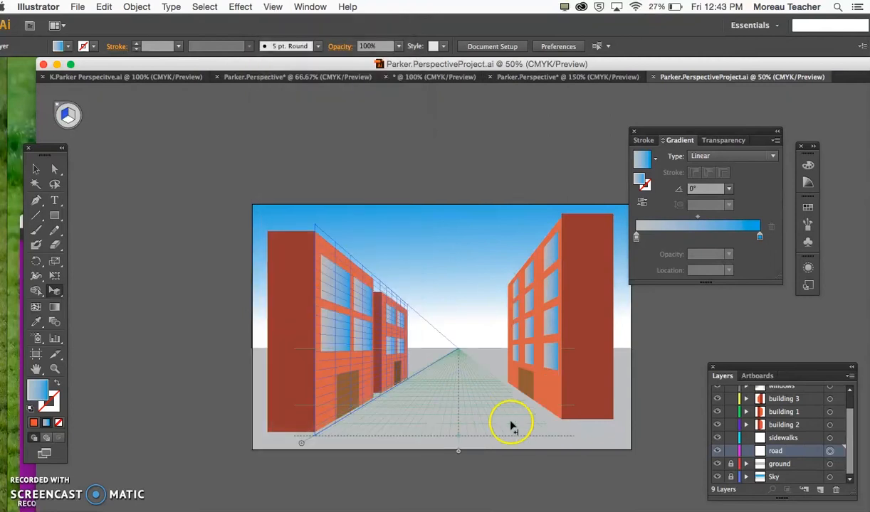
Step: Draw a medium gray road rectangle about 550 pt wide on the horizontal grid plane, from the vanishing point to the artboard's bottom edge
scroll(549, 431, down, 1)
scroll(549, 431, right, 1)
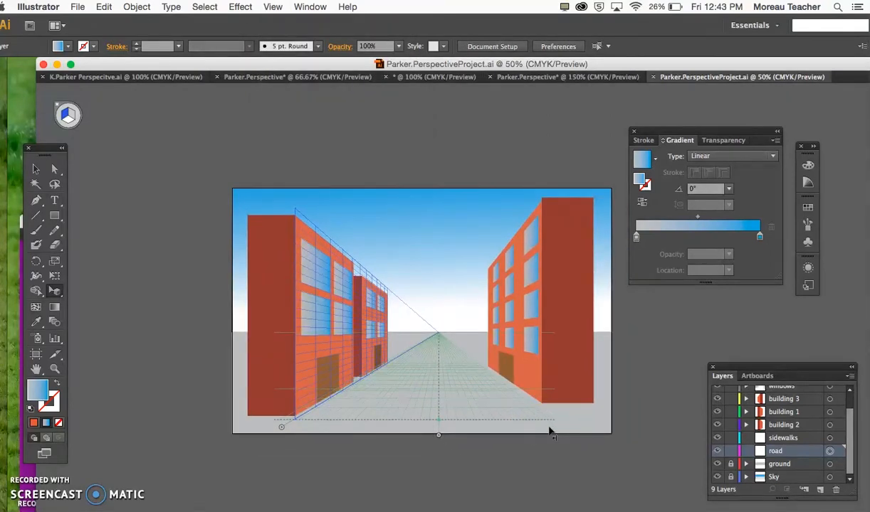
key(super+equal)
key(super+equal)
scroll(548, 429, down, 1)
scroll(548, 428, left, 1)
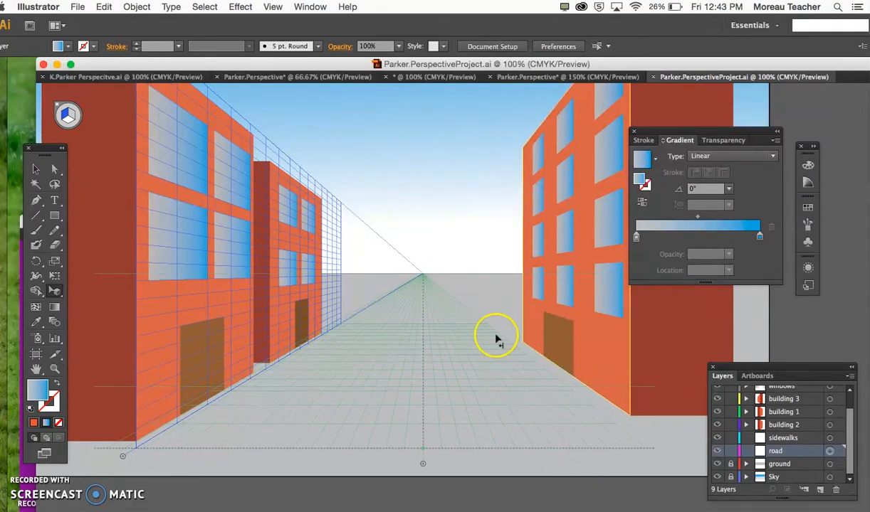
click(54, 215)
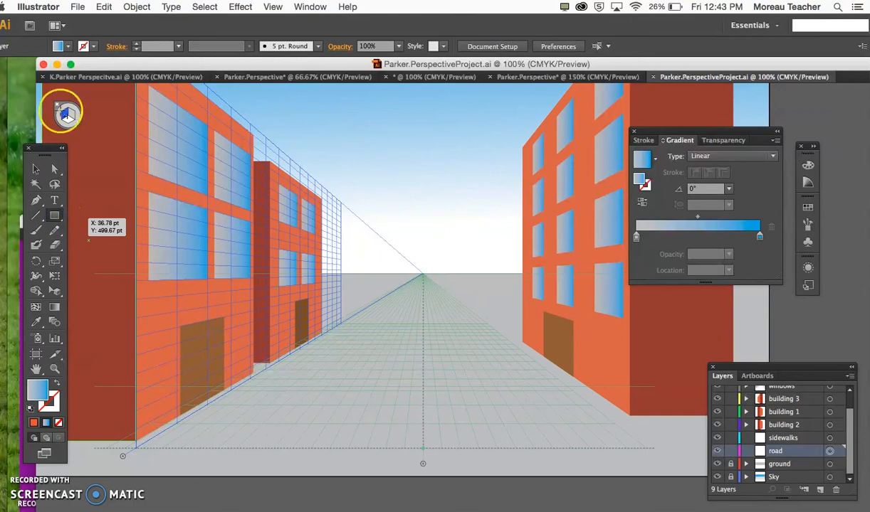
click(67, 119)
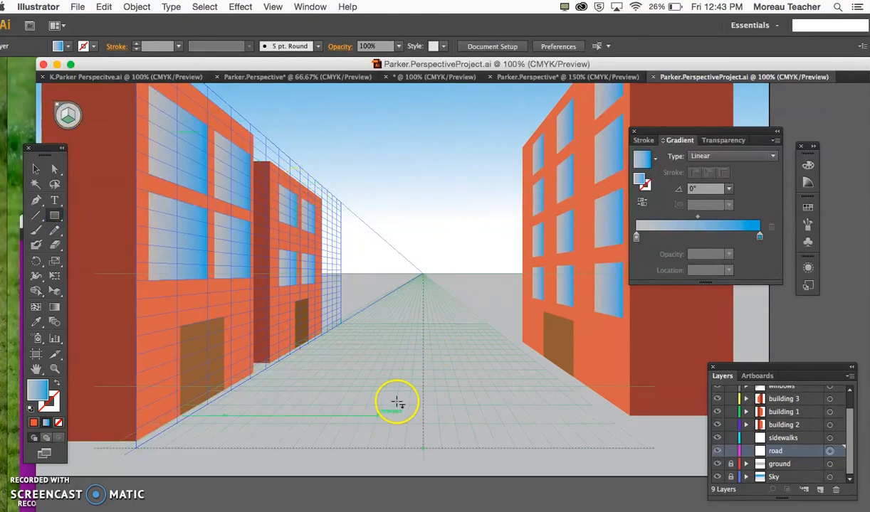
click(69, 47)
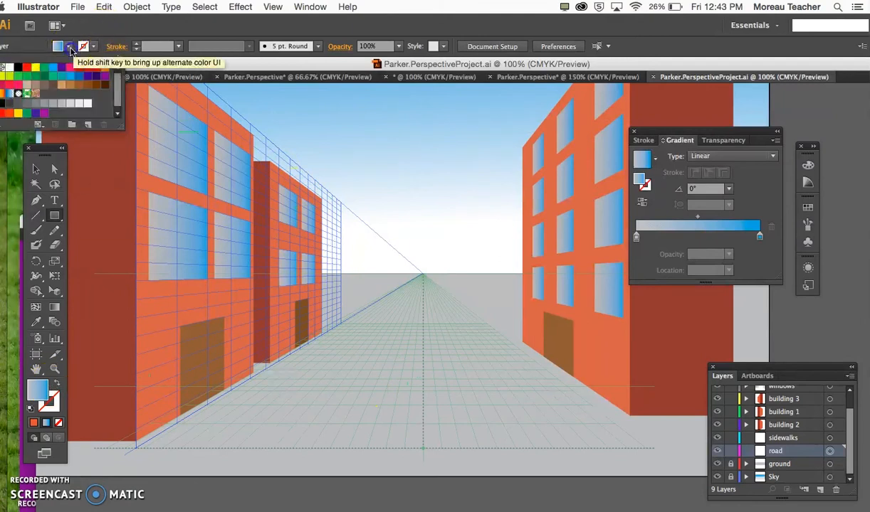
click(37, 106)
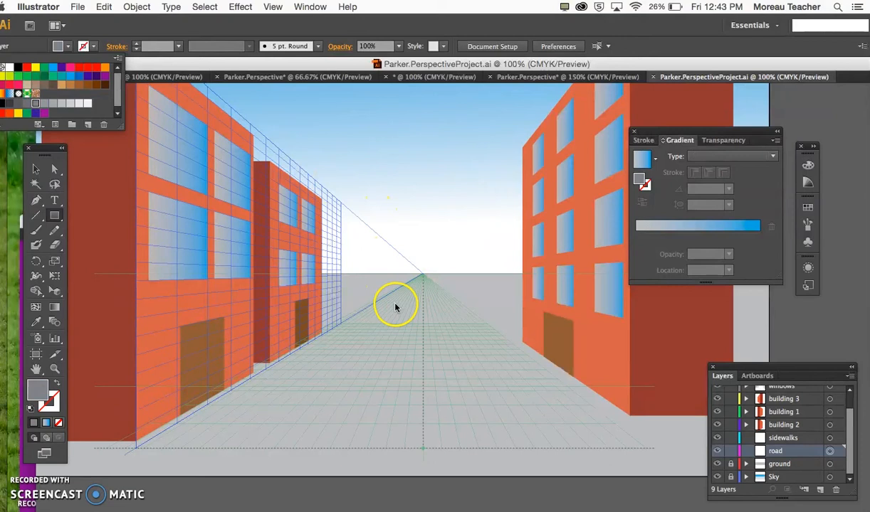
click(421, 281)
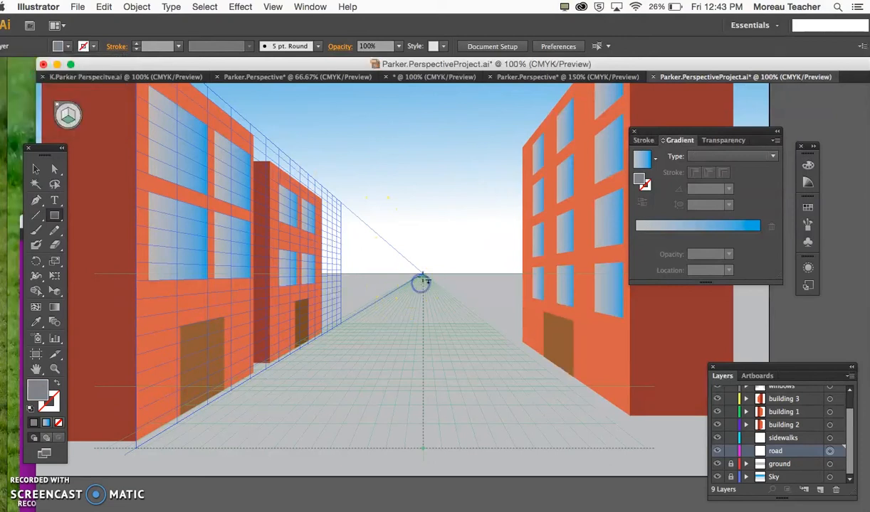
drag(422, 274, 589, 478)
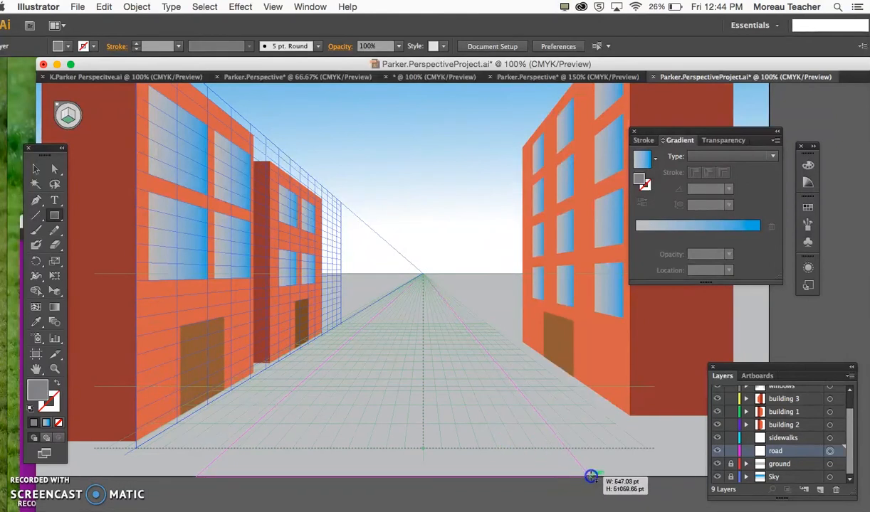
drag(592, 476, 596, 476)
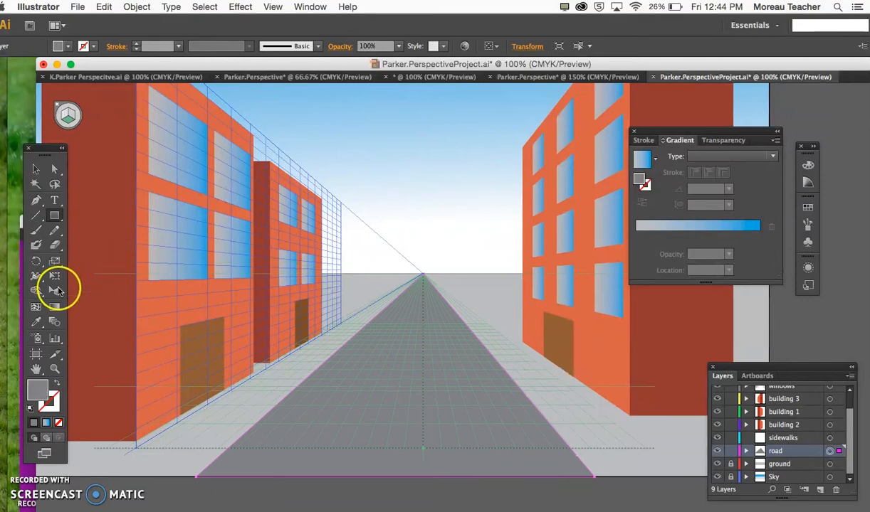
Step: Move the road's near left corner slightly outward in perspective along the artboard's bottom edge to widen the road
click(56, 292)
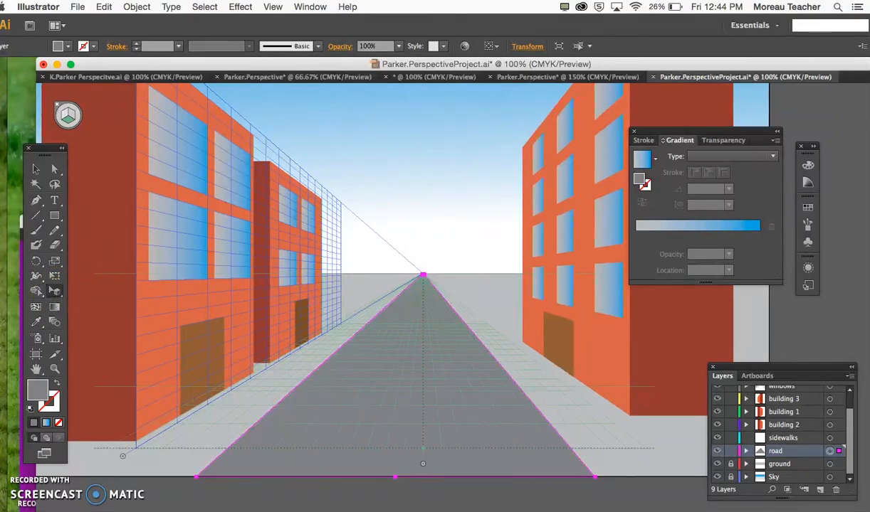
key(super+equal)
scroll(200, 479, down, 3)
scroll(200, 479, left, 3)
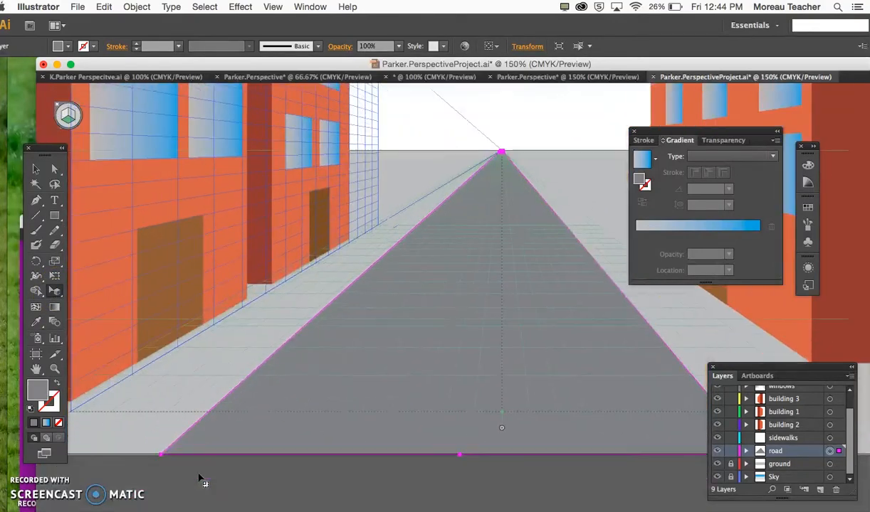
drag(170, 444, 147, 452)
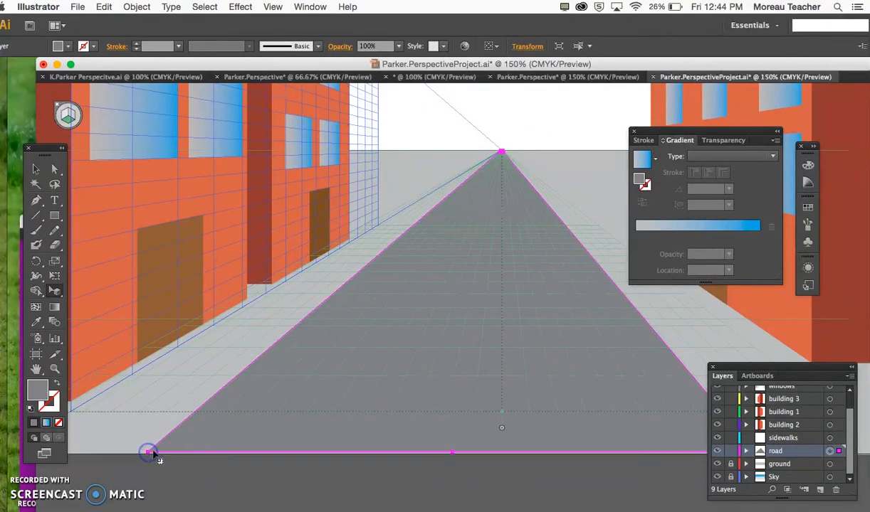
Step: Pull the road's near right corner outward and slightly past the artboard's bottom edge in perspective
scroll(507, 389, up, 3)
scroll(507, 392, right, 5)
scroll(507, 391, down, 2)
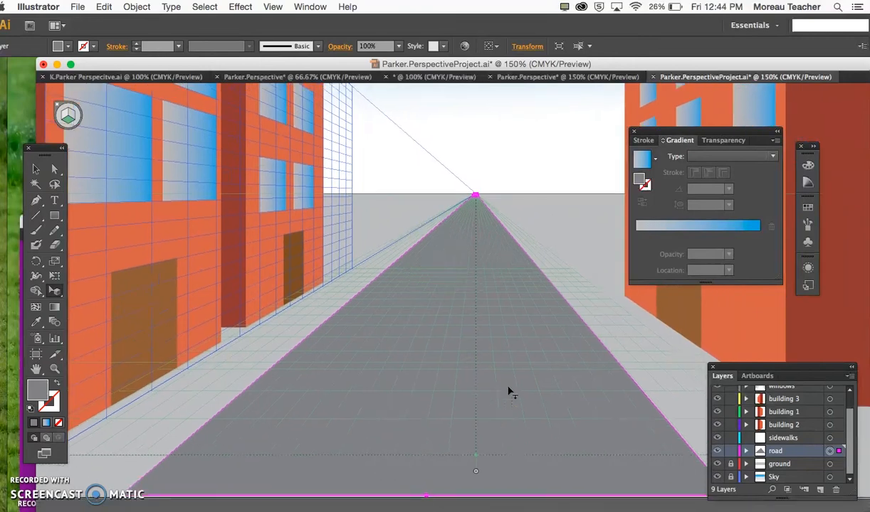
drag(629, 462, 669, 470)
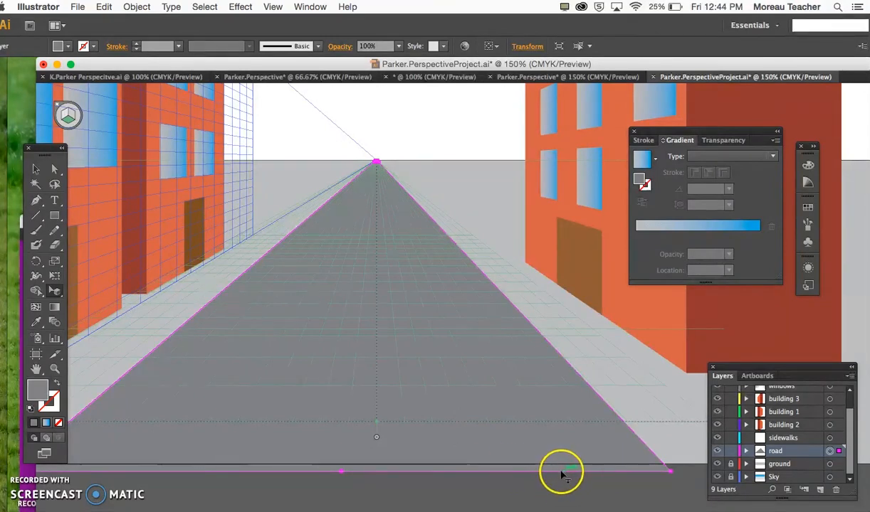
scroll(509, 473, left, 3)
scroll(509, 473, up, 1)
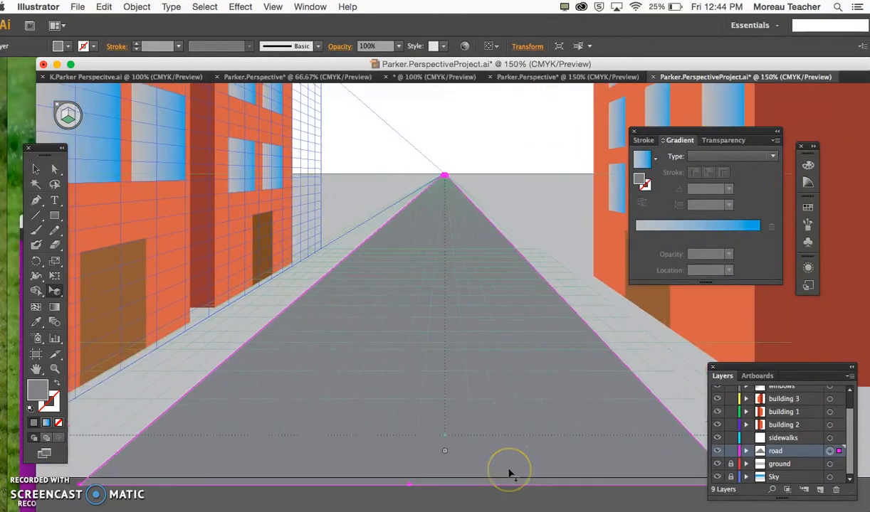
key(super+minus)
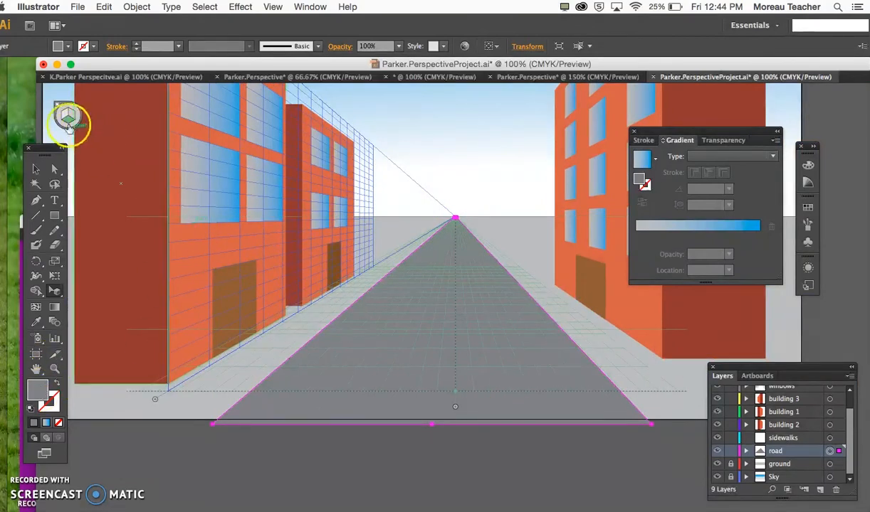
Step: Activate the Rectangle tool and set the fill to a very light gray while the road is still selected
click(57, 217)
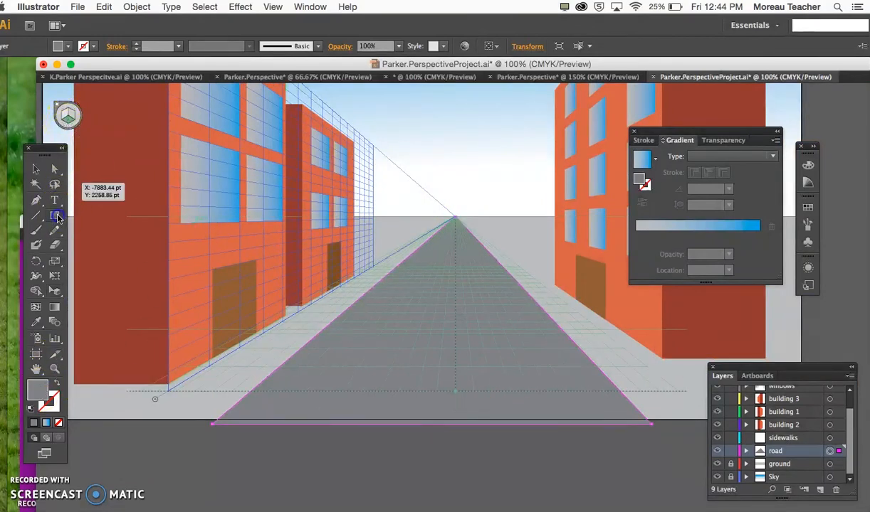
click(69, 46)
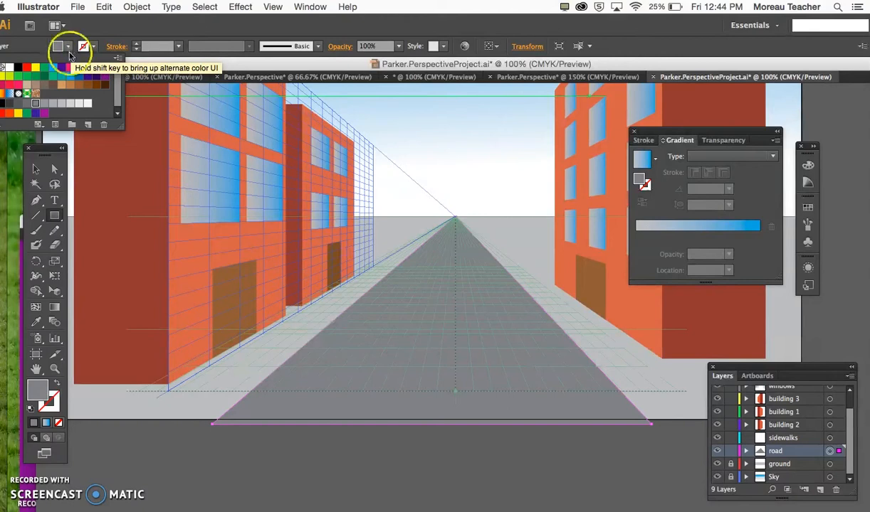
click(81, 105)
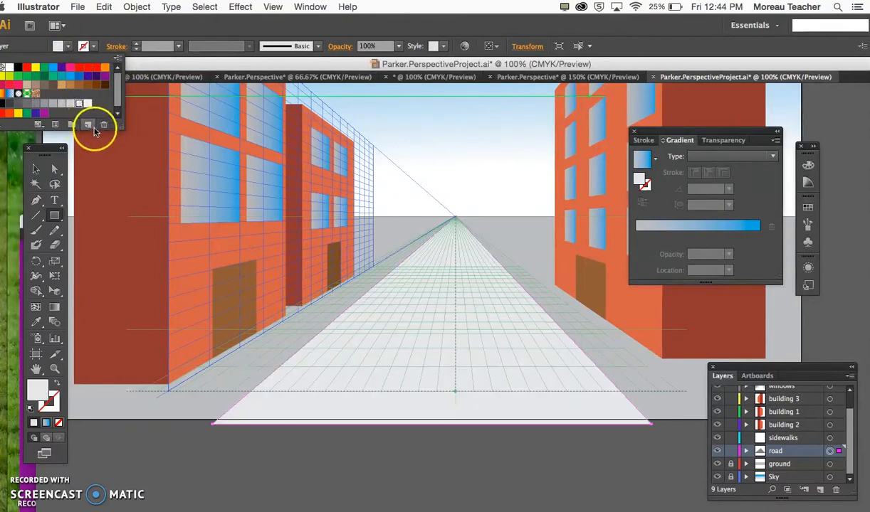
click(295, 182)
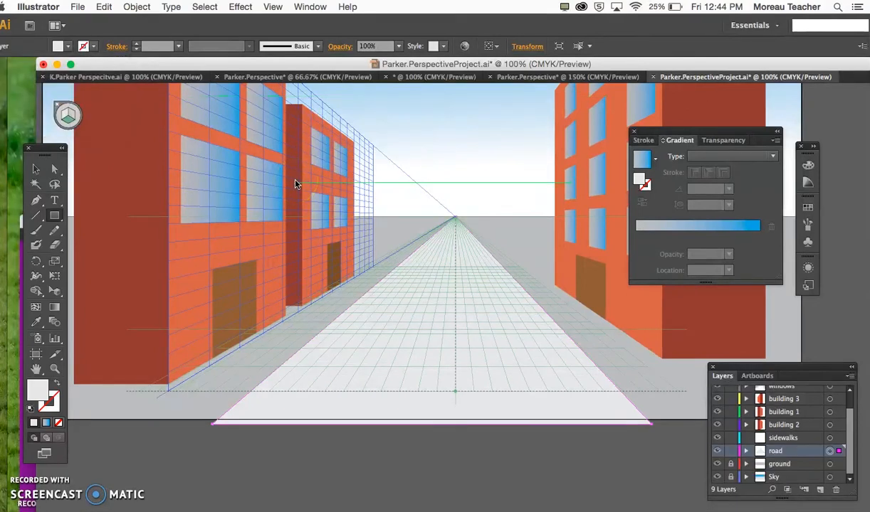
Step: Change the road's fill back to medium gray
click(64, 46)
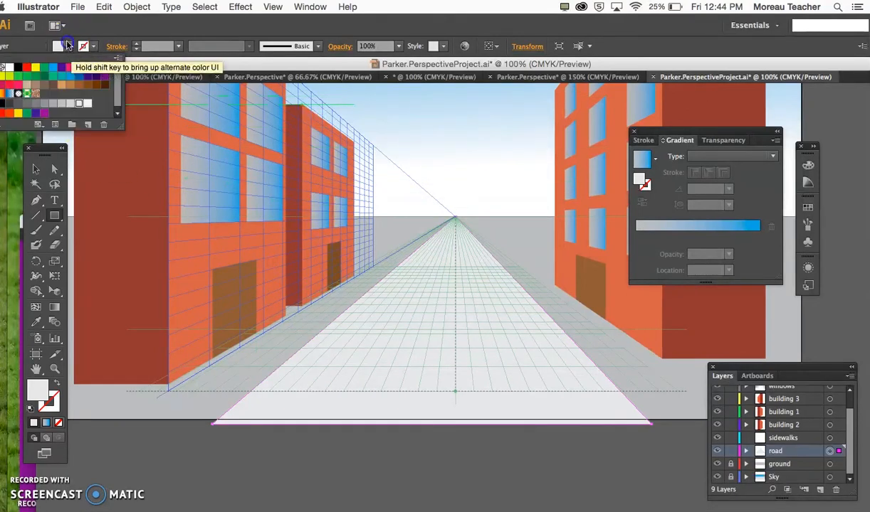
click(44, 105)
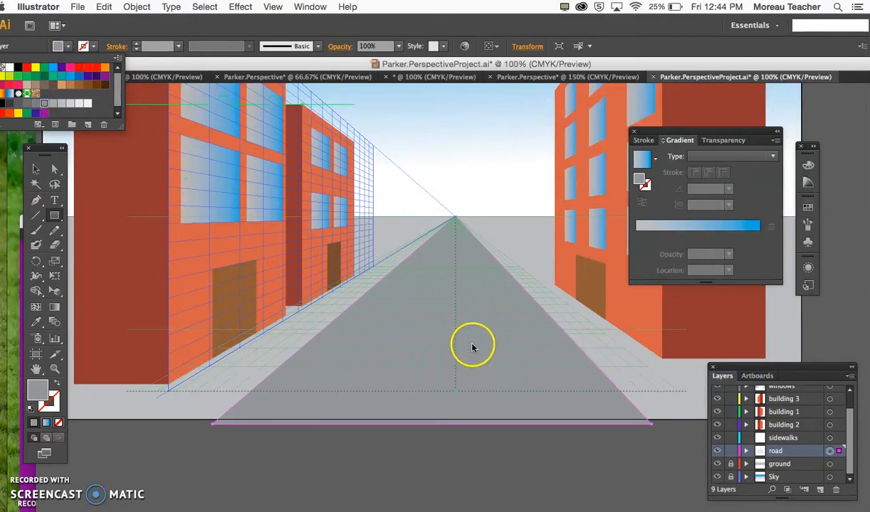
Step: Reduce the light gray center stripe to a short, narrow dash in perspective at the road's near end
key(super+=)
key(super+=)
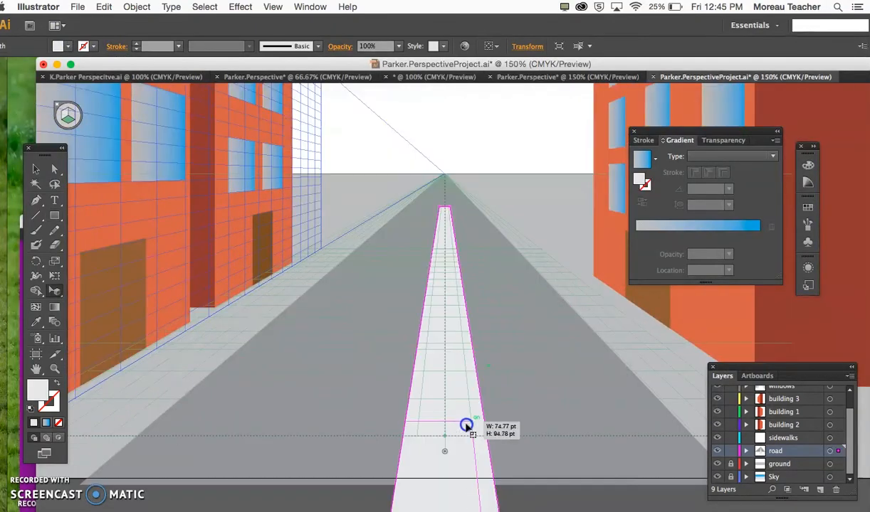
drag(466, 429, 458, 436)
drag(456, 443, 448, 402)
key(super+z)
click(446, 437)
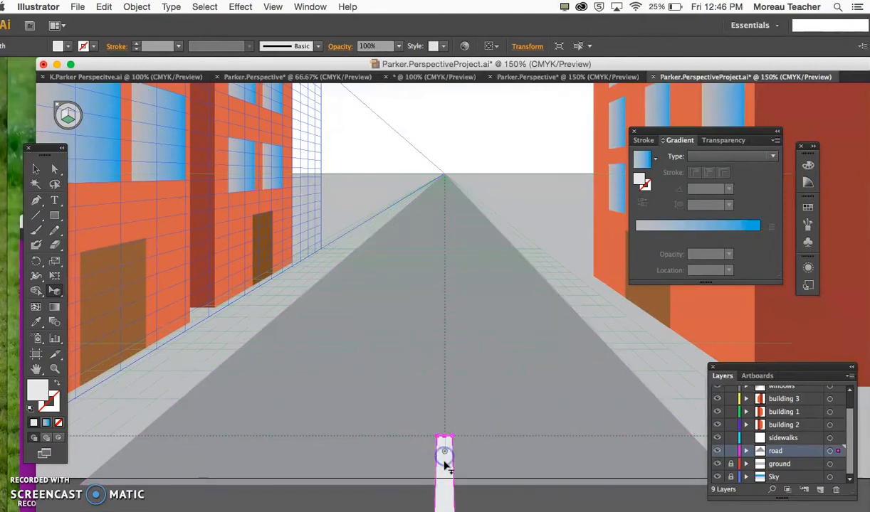
Step: Copy the dash repeatedly in perspective along the road's center toward the vanishing point to form a dashed line
drag(448, 443, 449, 352)
drag(448, 386, 446, 316)
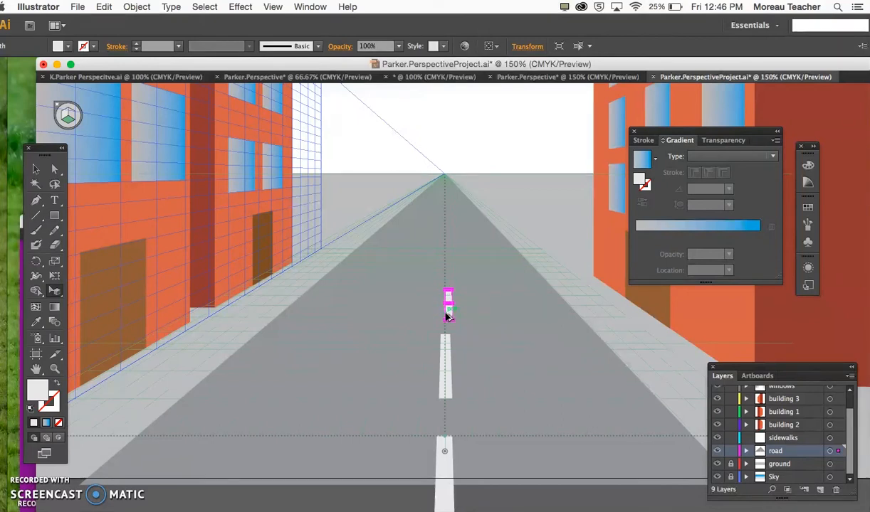
drag(445, 315, 444, 197)
Step: Shift the two nearest dashes left in perspective so their right edges meet the vertical center line
click(448, 391)
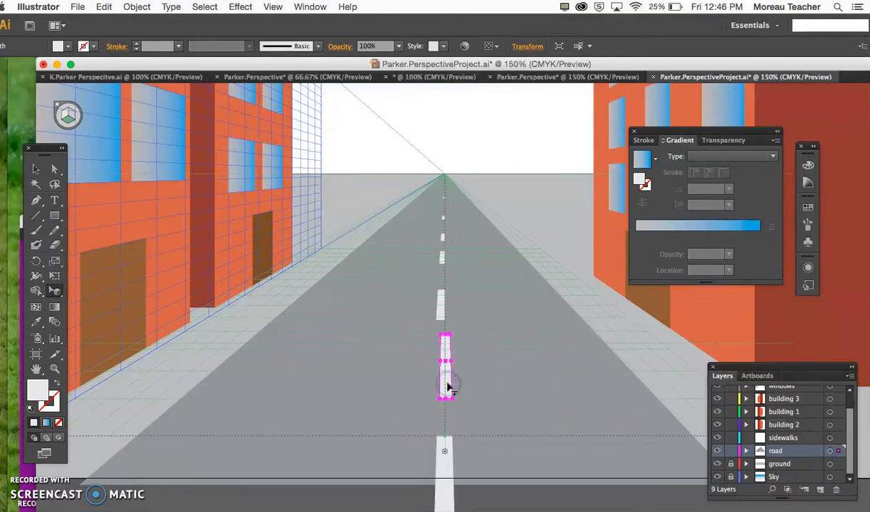
click(443, 456)
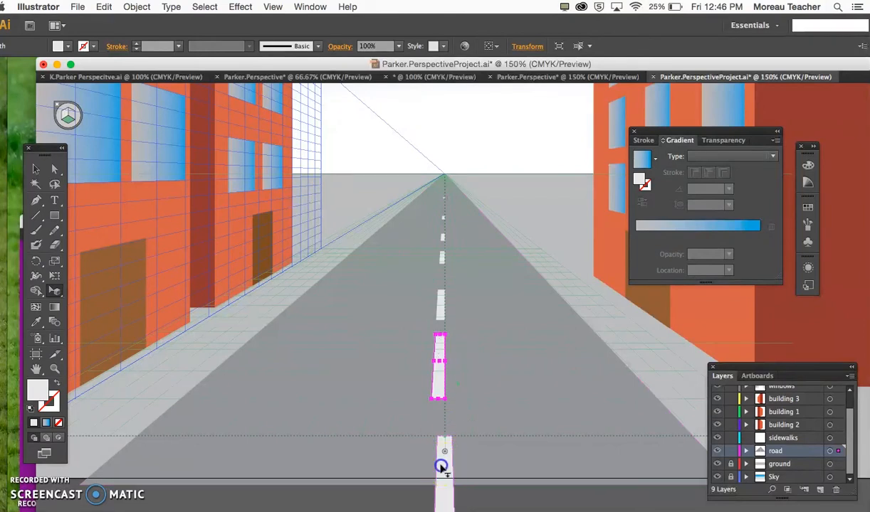
drag(440, 466, 441, 467)
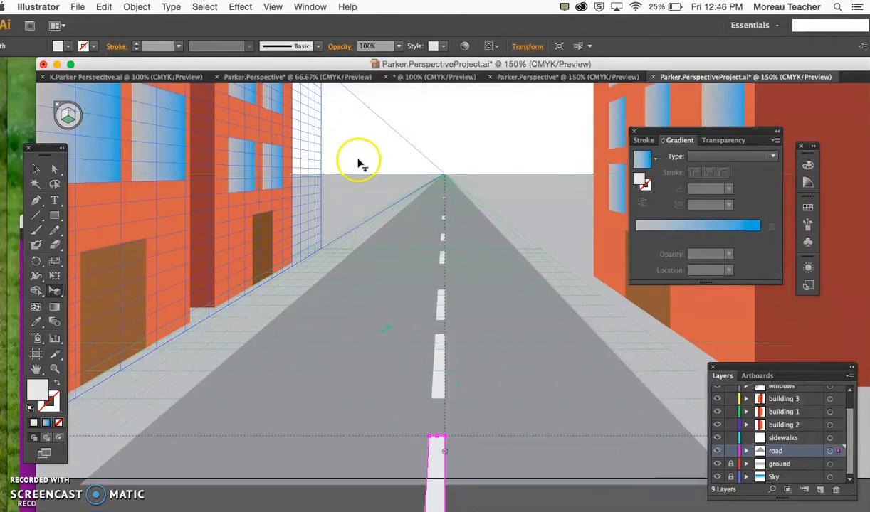
Step: Hide the perspective grid
click(272, 6)
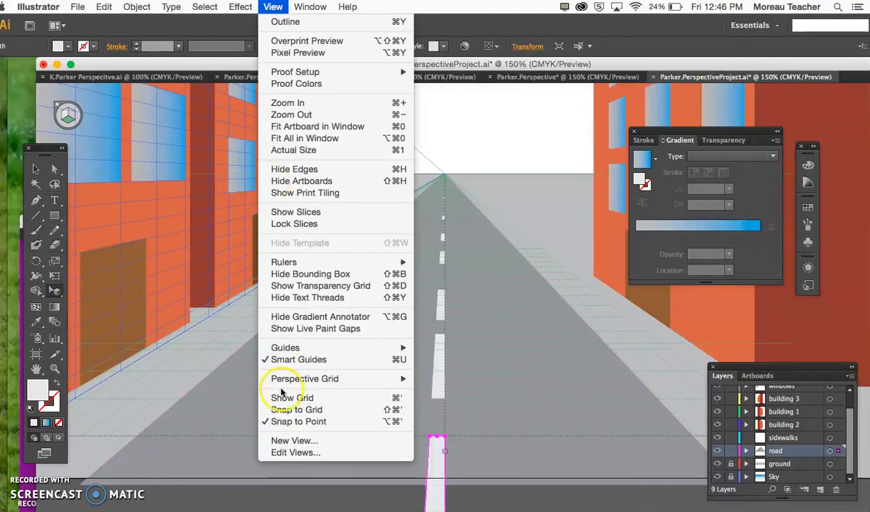
mouse_move(313, 379)
click(435, 379)
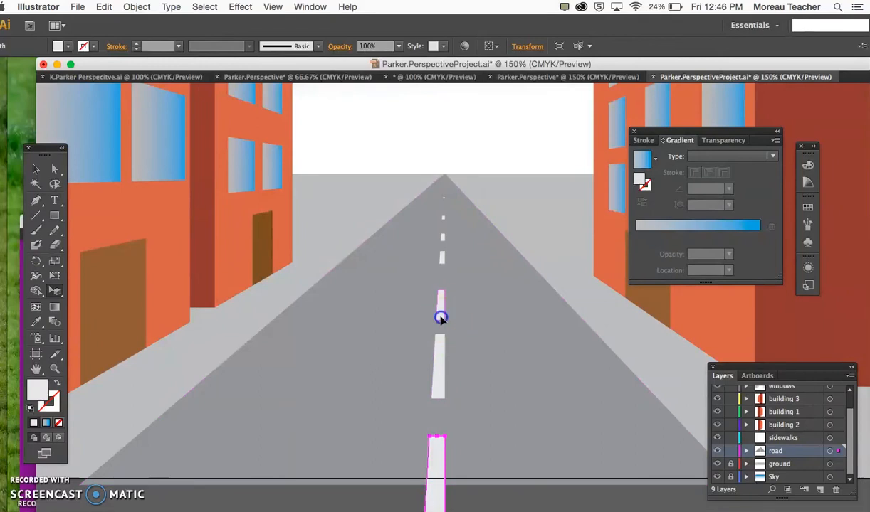
Step: Nudge the middle and distant dashes along the road to even out their spacing
click(440, 320)
click(440, 366)
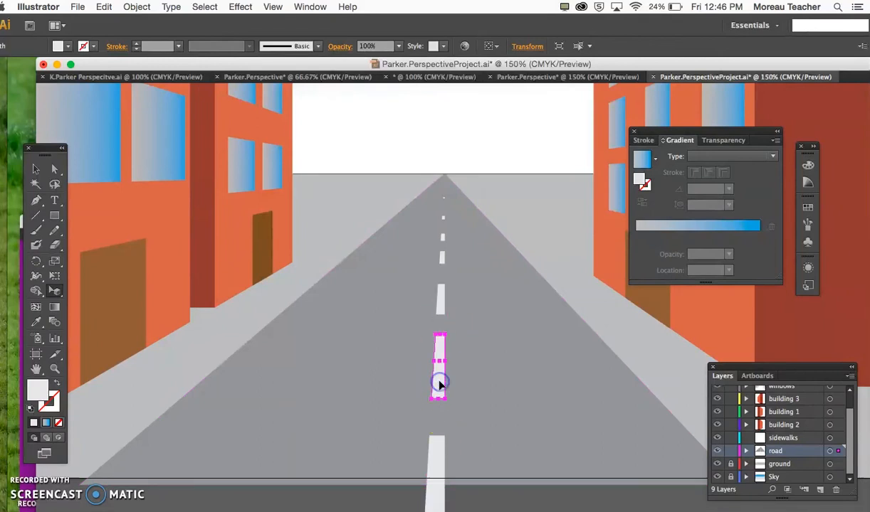
click(441, 261)
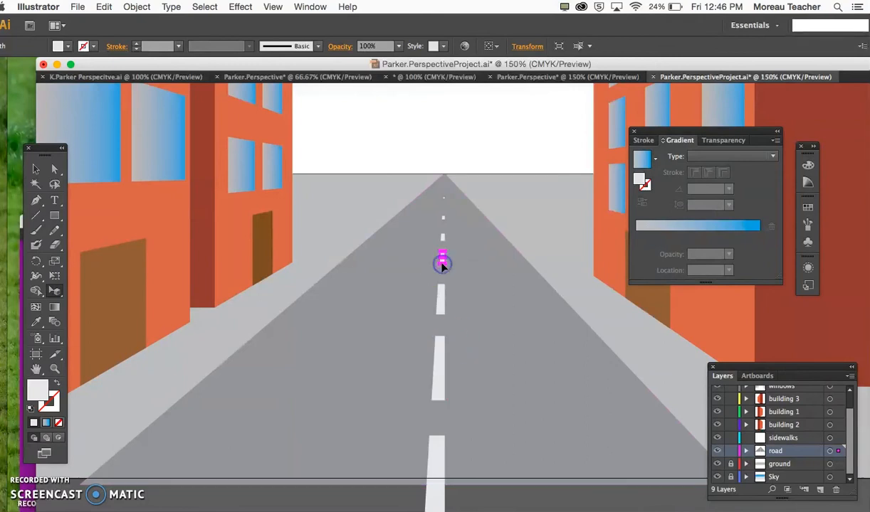
drag(444, 237, 443, 217)
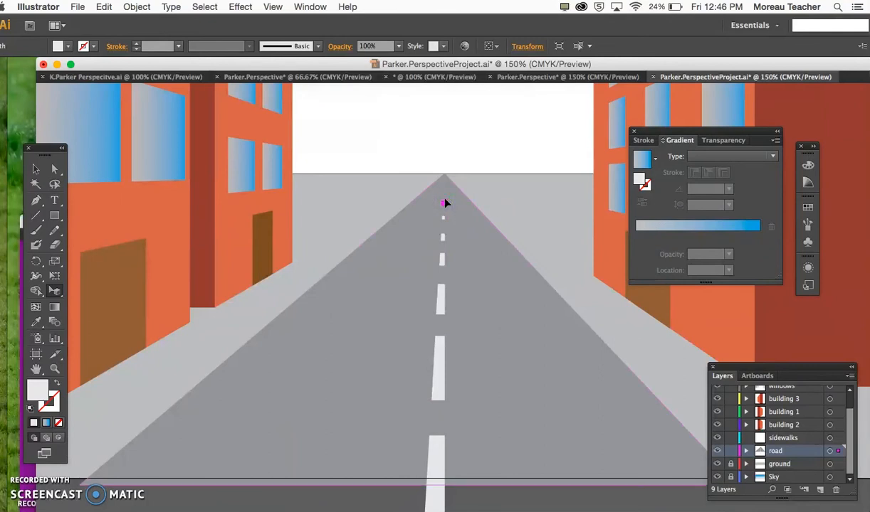
Step: Try to place the farthest dash closer to the vanishing point, then undo it
key(super+plus)
key(super+plus)
scroll(445, 202, up, 4)
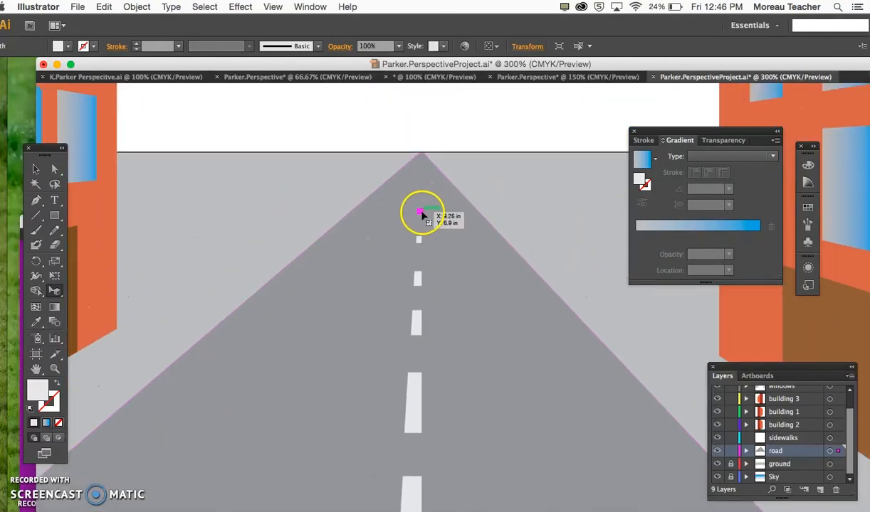
drag(420, 208, 421, 190)
key(super+z)
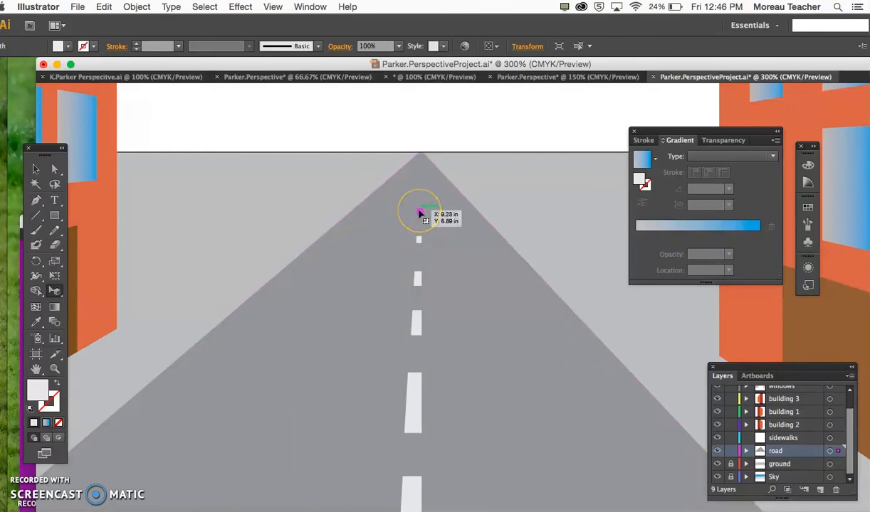
Step: Target the sidewalks layer and ready the Rectangle tool with the same medium gray fill as the road
key(super+1)
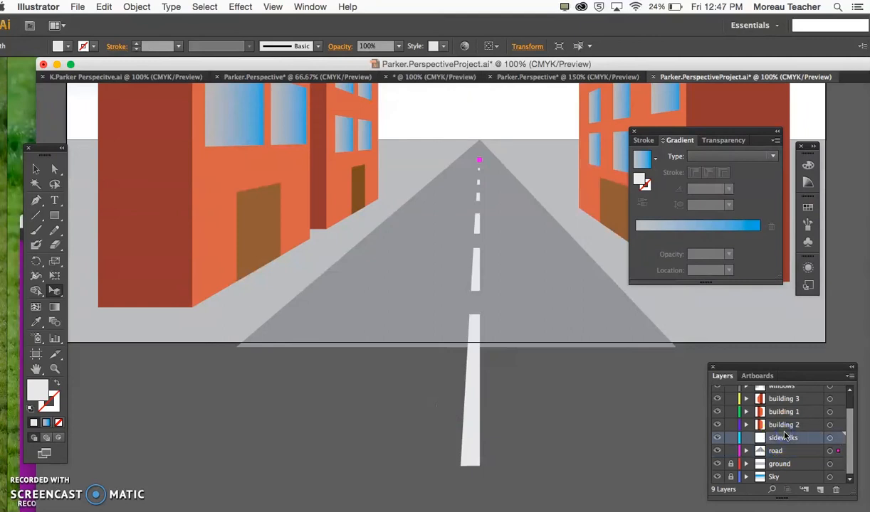
click(829, 438)
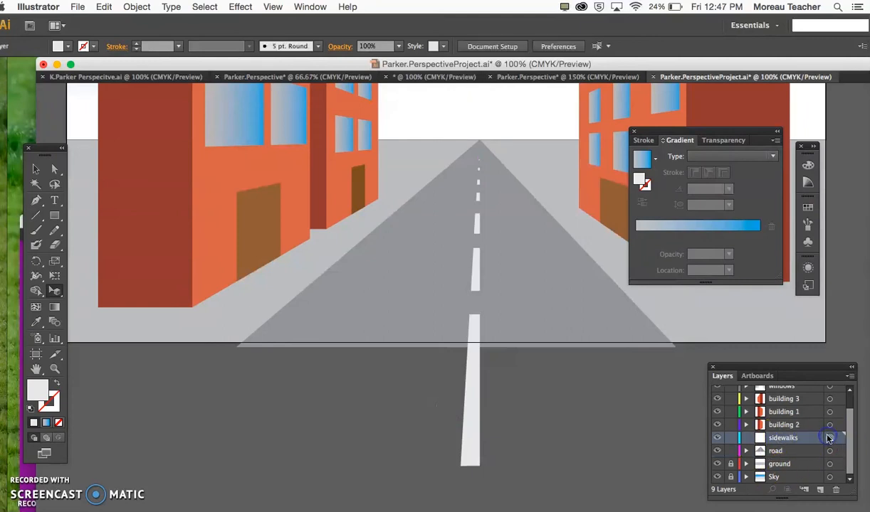
click(829, 439)
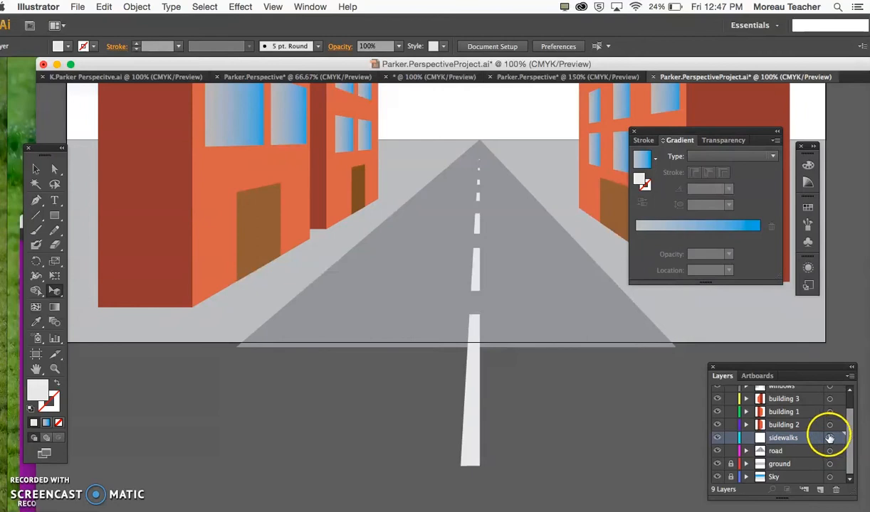
scroll(406, 257, up, 5)
click(54, 221)
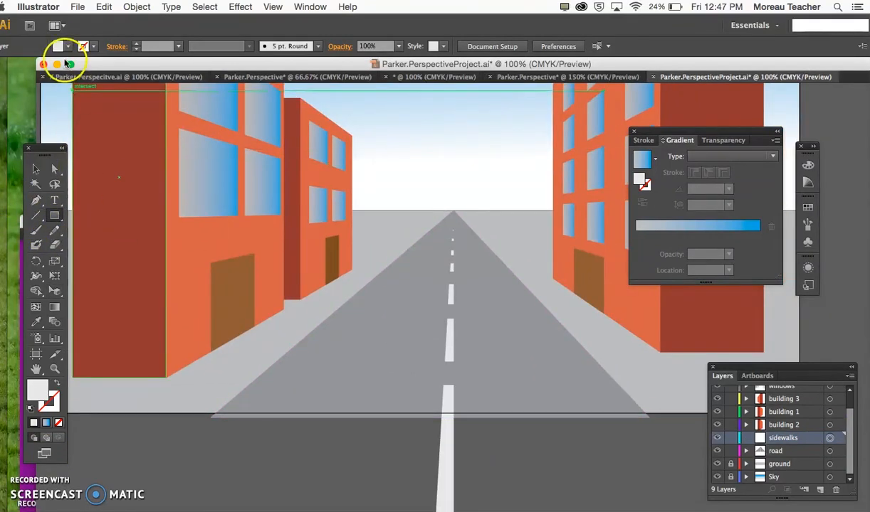
click(68, 46)
click(53, 107)
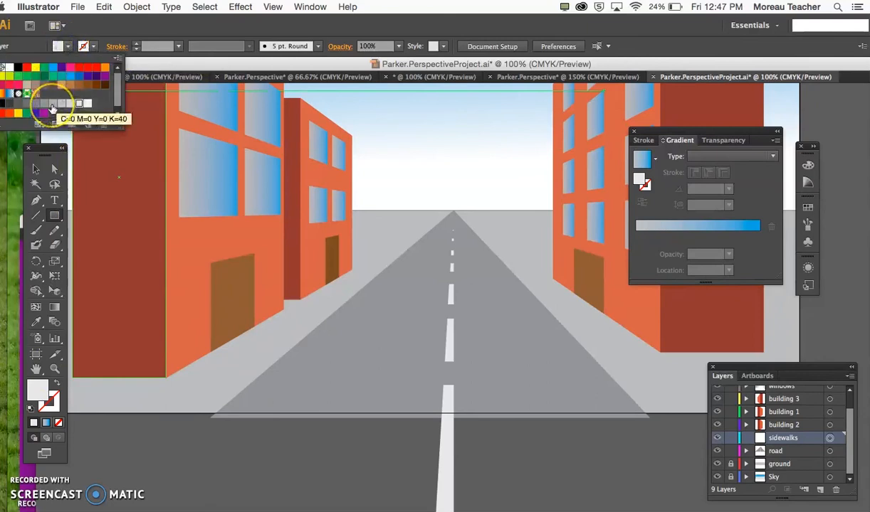
click(52, 106)
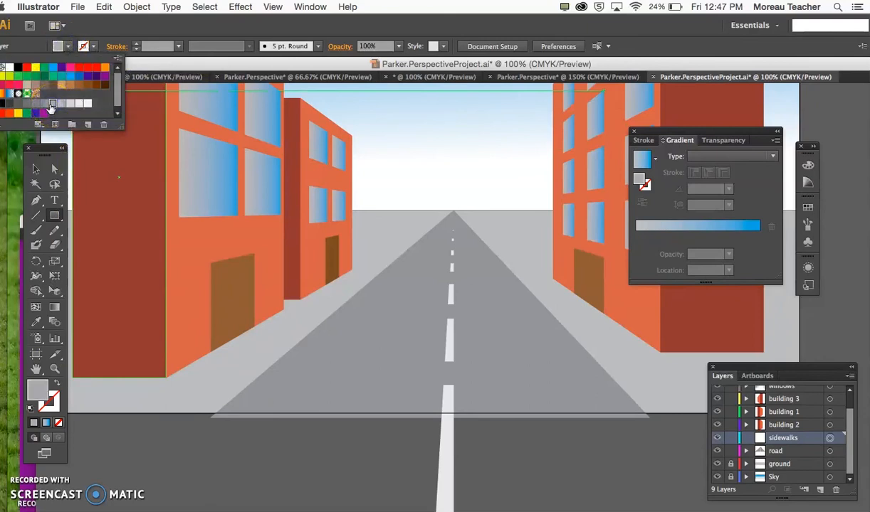
click(45, 106)
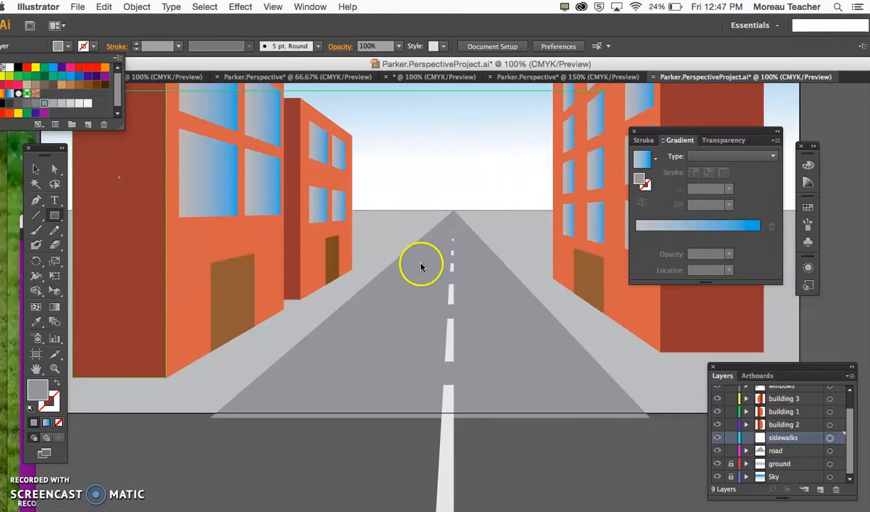
Step: Show the perspective grid again
click(240, 6)
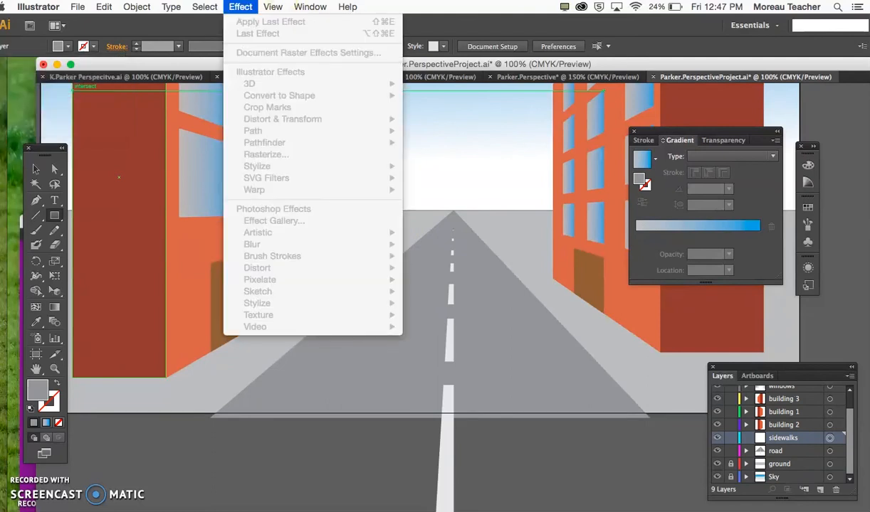
click(440, 301)
click(246, 8)
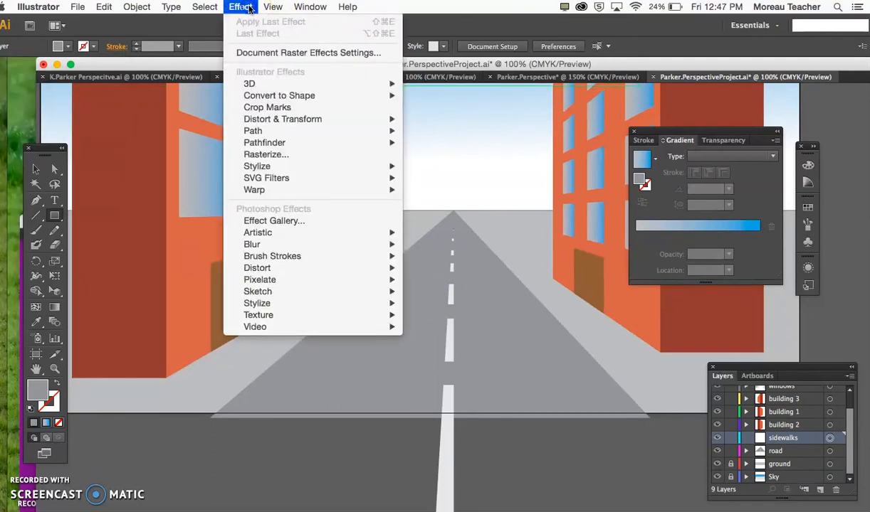
mouse_move(272, 6)
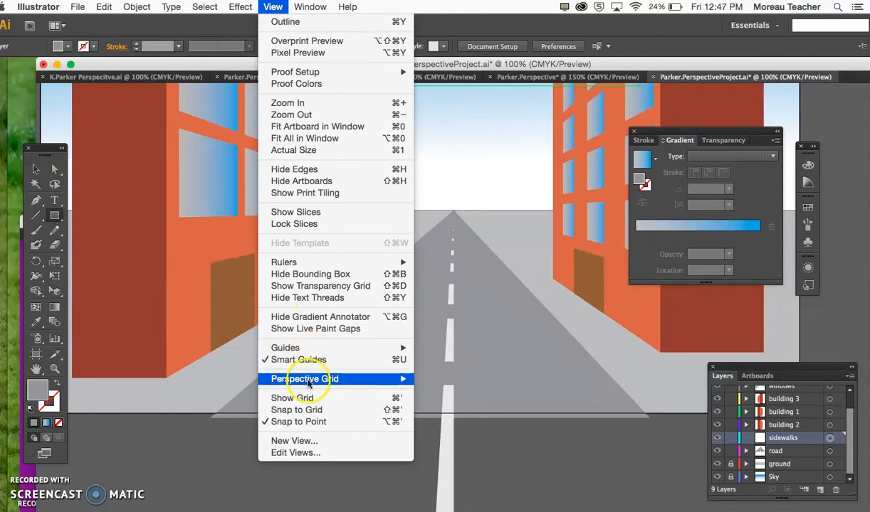
mouse_move(313, 379)
click(437, 379)
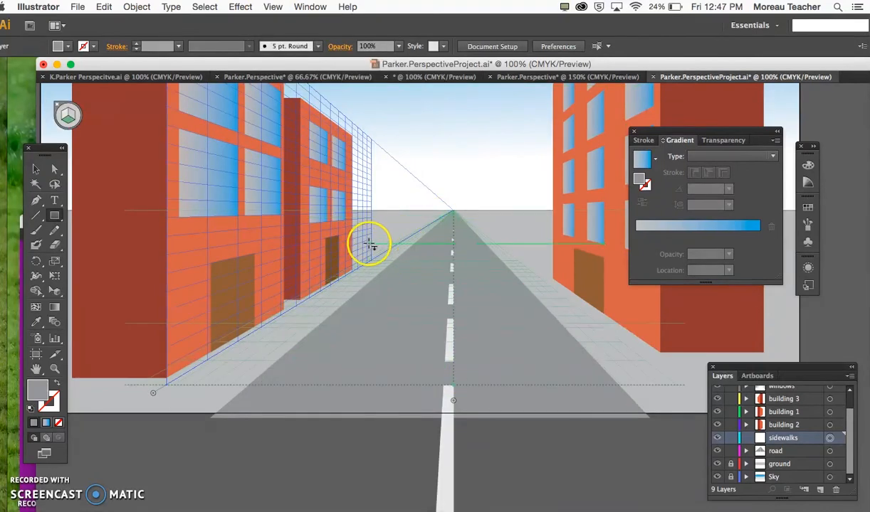
Step: Draw the left sidewalk rectangle on the horizontal grid plane, from beyond the far building to just past the artboard's bottom edge
drag(356, 247, 187, 418)
key(super+plus)
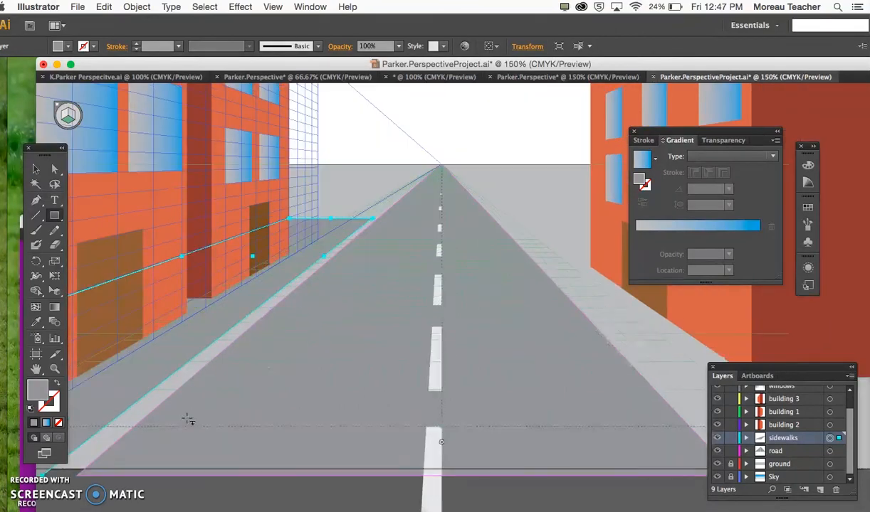
scroll(188, 418, left, 5)
scroll(189, 418, down, 3)
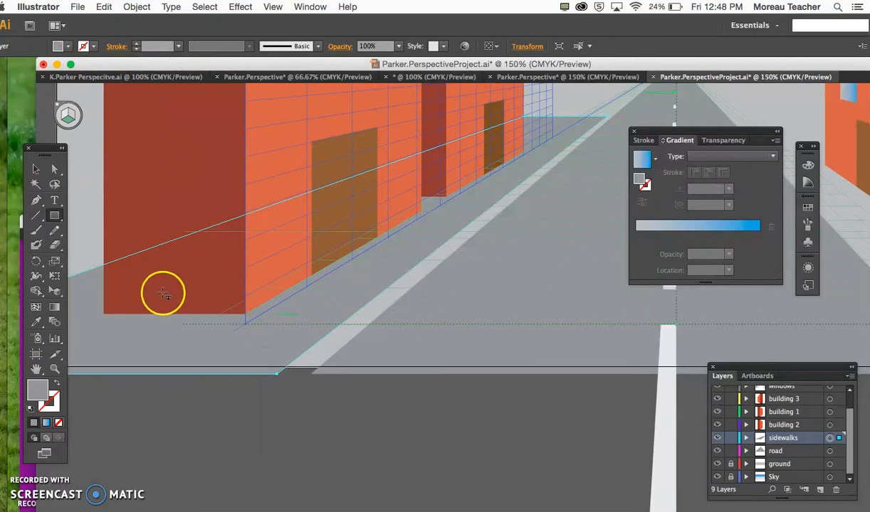
Step: Draw the right sidewalk rectangle on the horizontal grid plane, running beneath the right building and past the artboard's right edge
scroll(301, 295, right, 10)
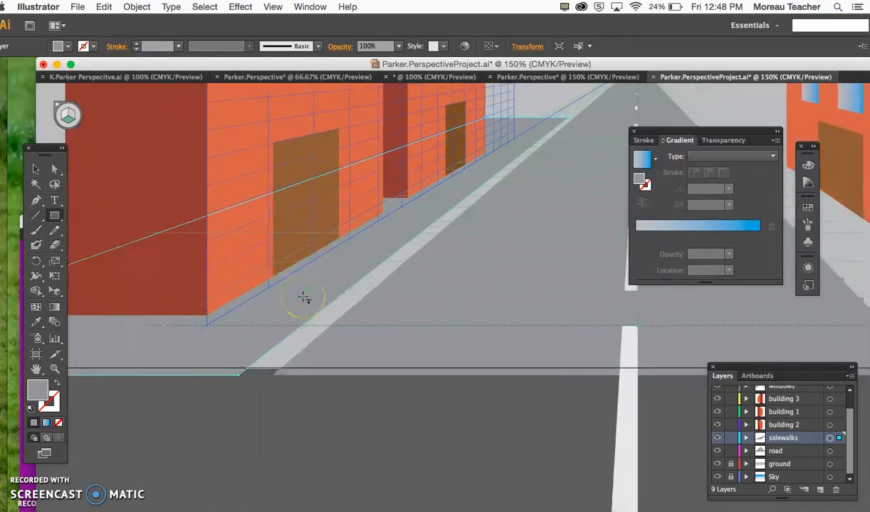
scroll(451, 287, right, 10)
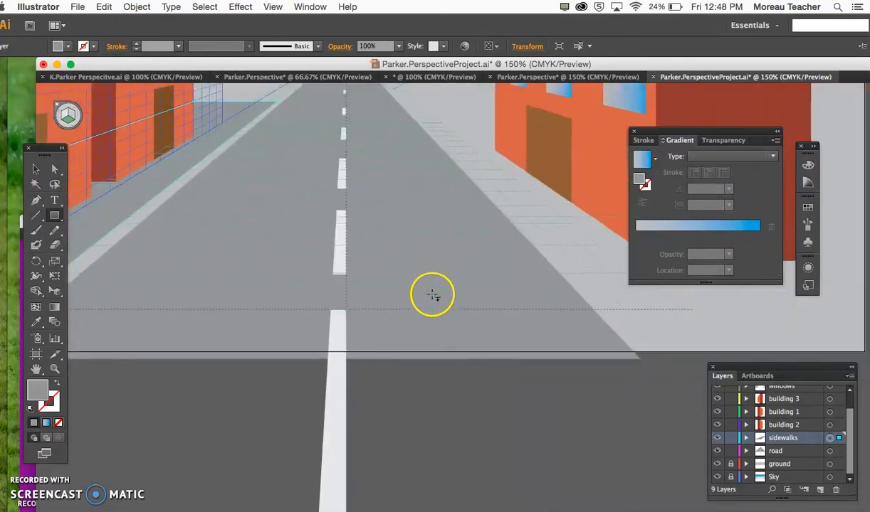
scroll(430, 292, up, 2)
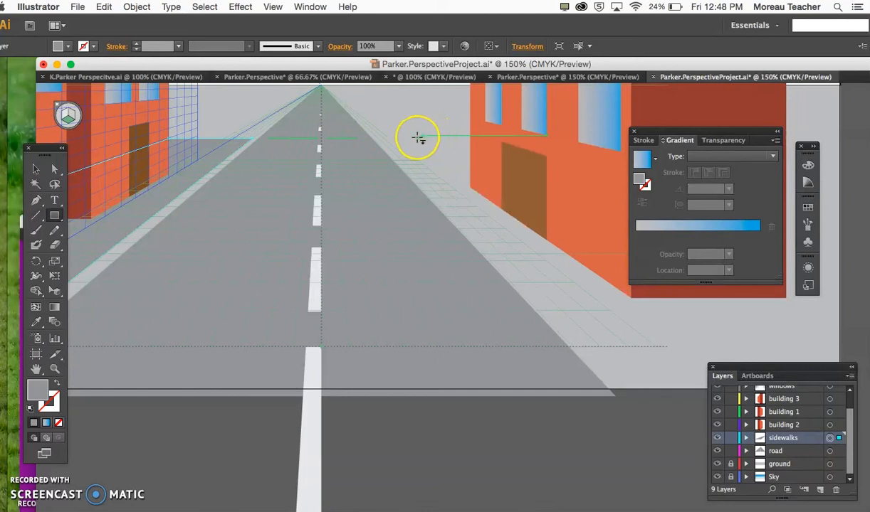
drag(398, 142, 858, 370)
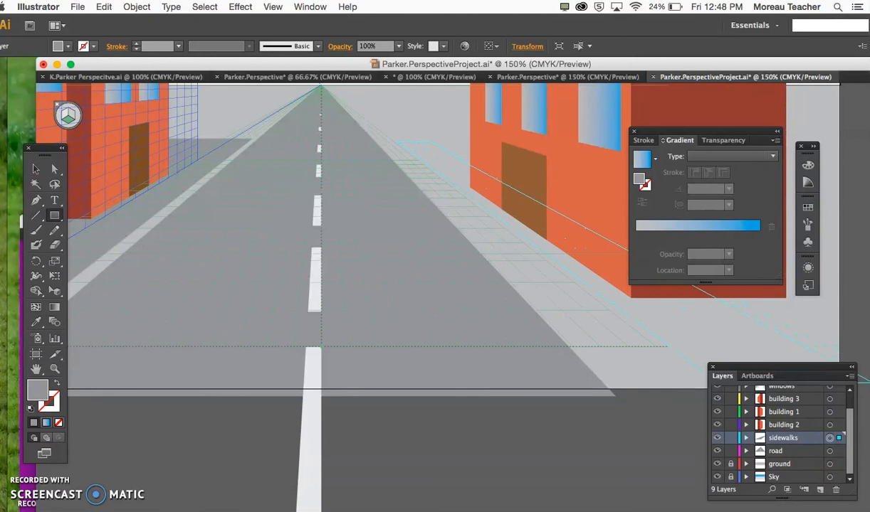
mouse_move(864, 370)
mouse_down()
mouse_move(864, 411)
mouse_move(865, 369)
mouse_up()
Step: Pull the right sidewalk's near left corner toward the road and past the artboard's bottom edge in perspective
scroll(481, 397, up, 2)
scroll(481, 397, left, 1)
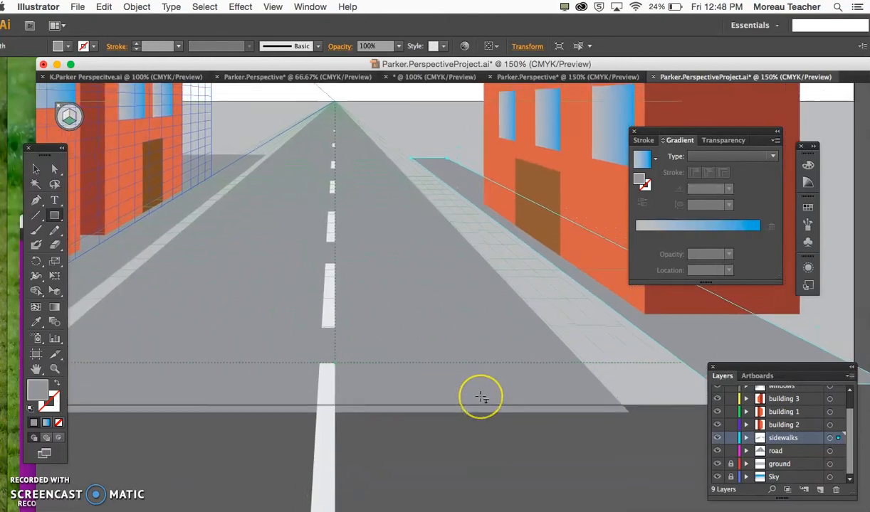
scroll(481, 398, right, 3)
scroll(481, 398, down, 1)
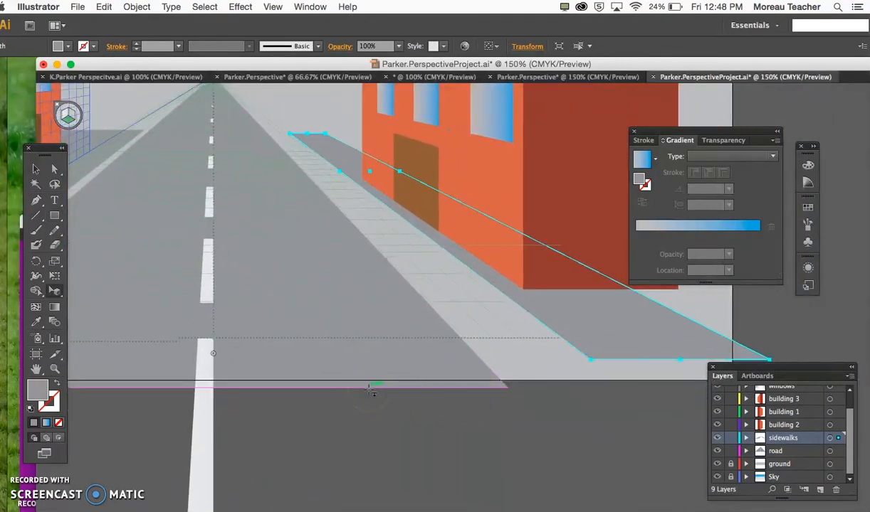
drag(594, 361, 567, 405)
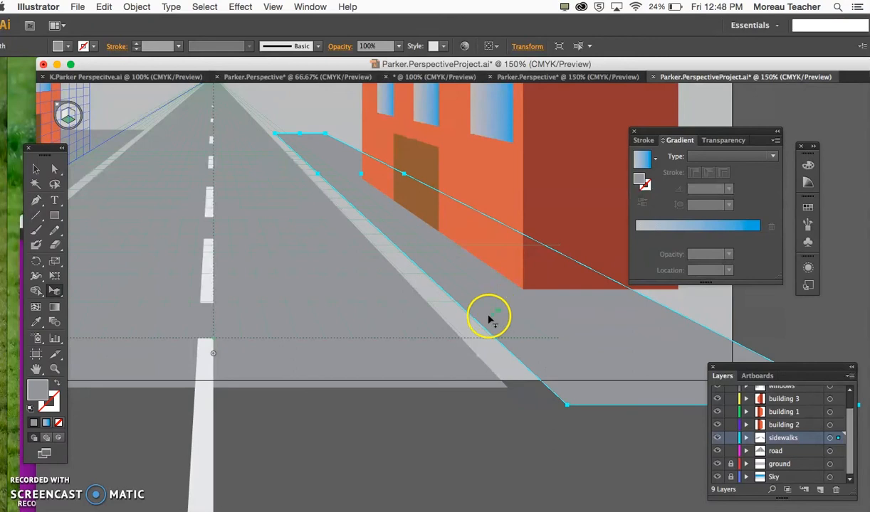
Step: Pull the right sidewalk's far outer corner outward in perspective to widen the sidewalk beneath the right building
scroll(583, 382, right, 2)
scroll(583, 382, right, 3)
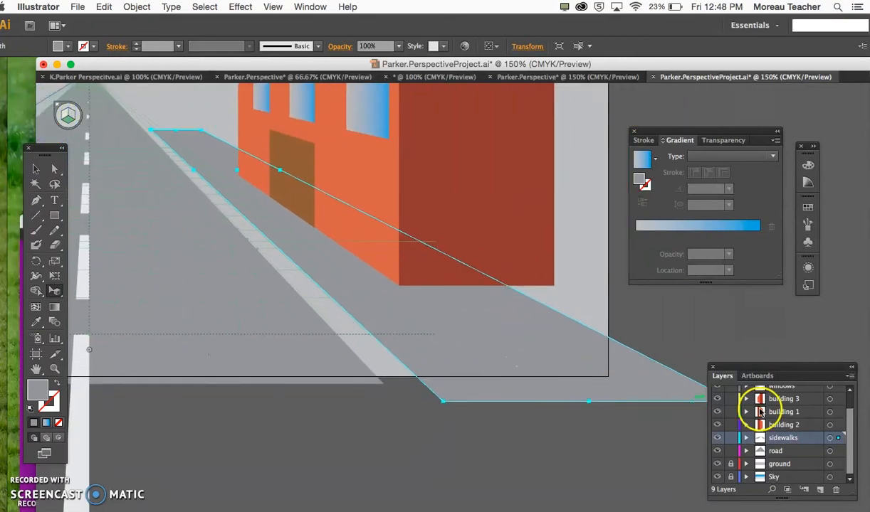
drag(205, 133, 226, 131)
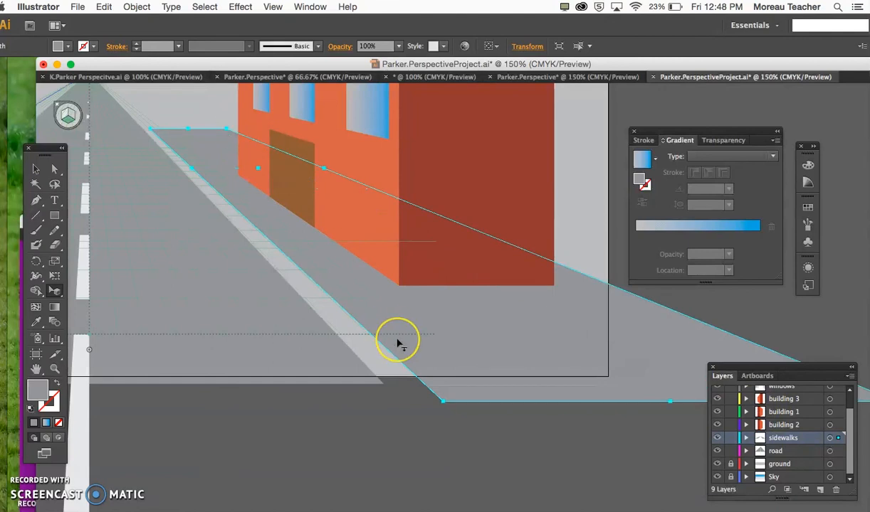
Step: Select the road shape and fill it with a darker gray swatch
scroll(398, 344, left, 15)
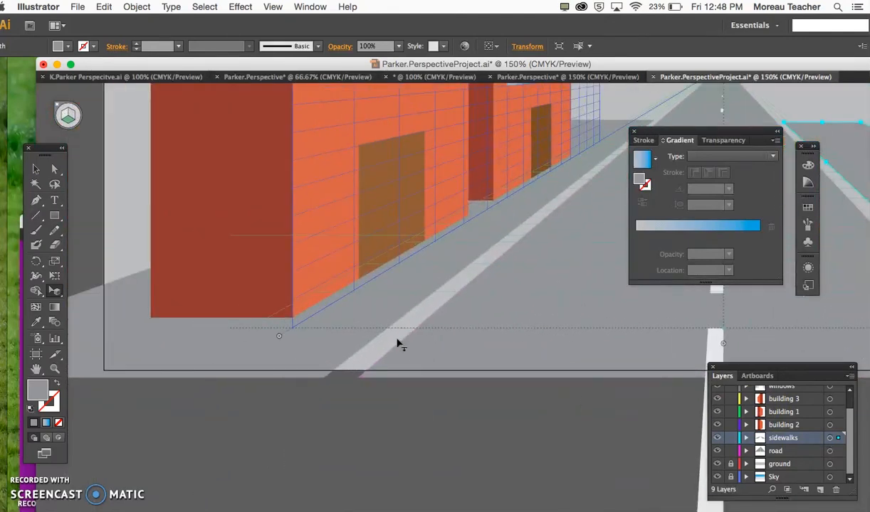
scroll(399, 344, right, 10)
alt+scroll(398, 344, down, 2)
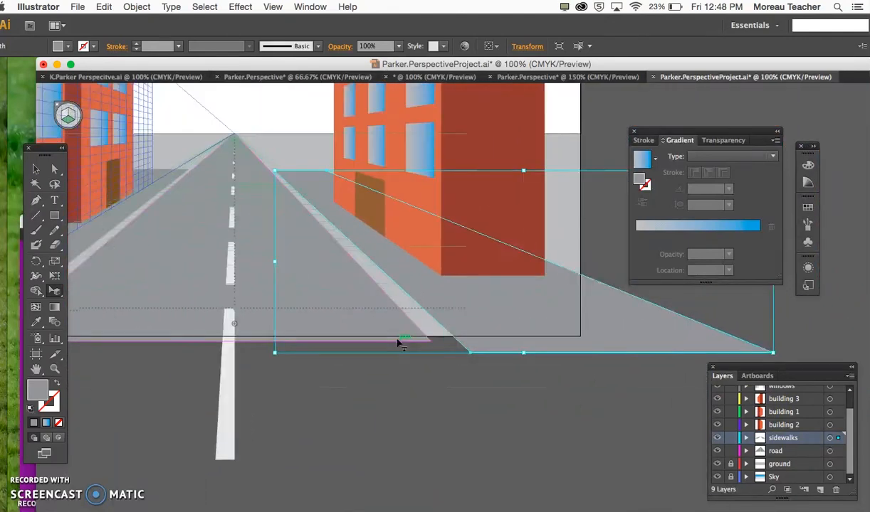
key(super+minus)
scroll(476, 375, left, 4)
click(456, 321)
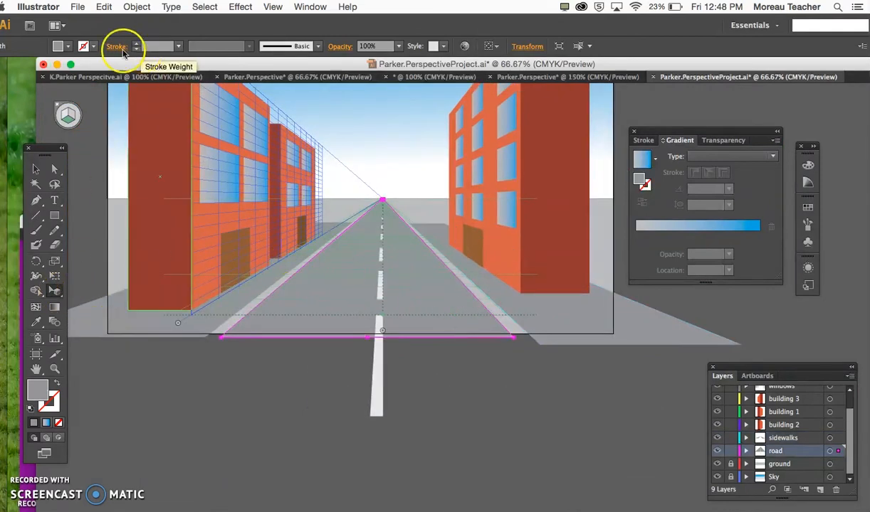
click(67, 46)
click(35, 102)
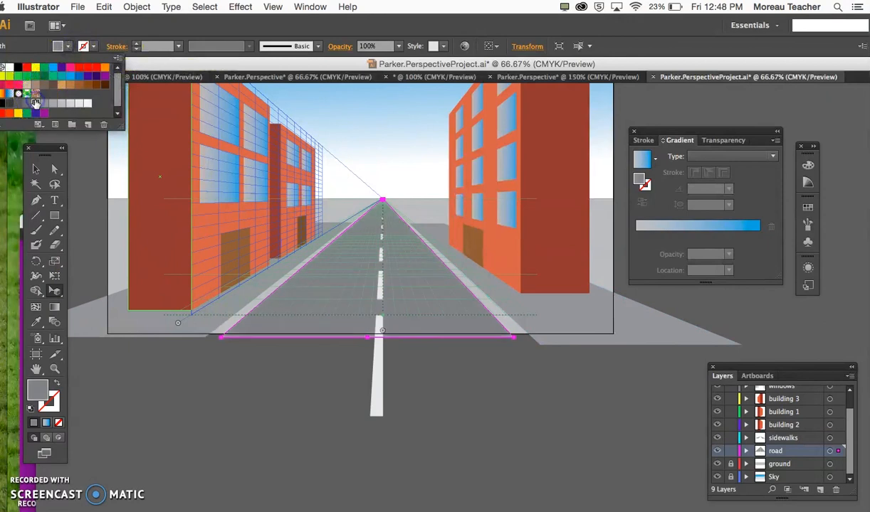
click(159, 387)
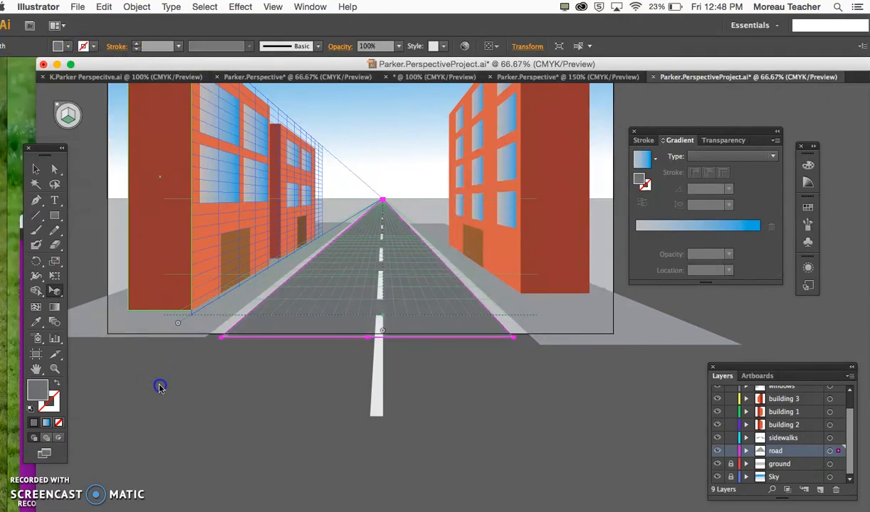
Step: Activate the left grid plane and, with nothing selected, set the fill to a gray one shade darker than the sidewalks
scroll(427, 349, up, 3)
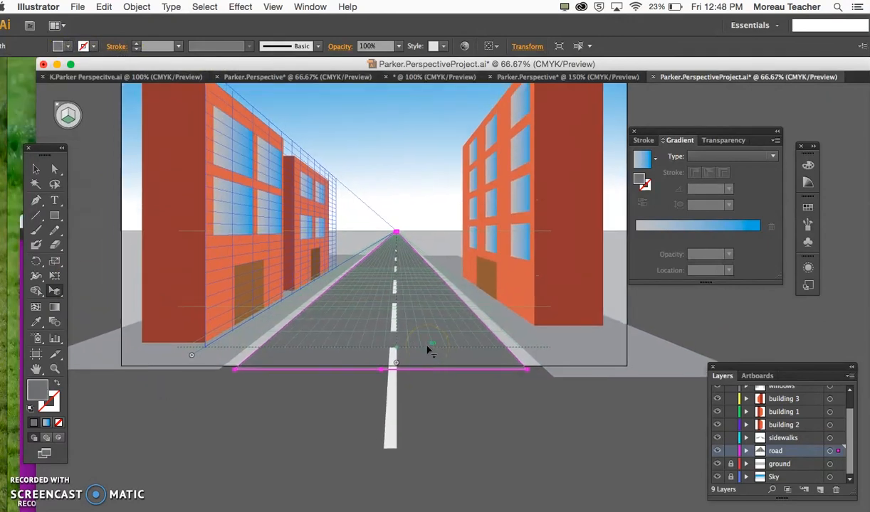
click(563, 370)
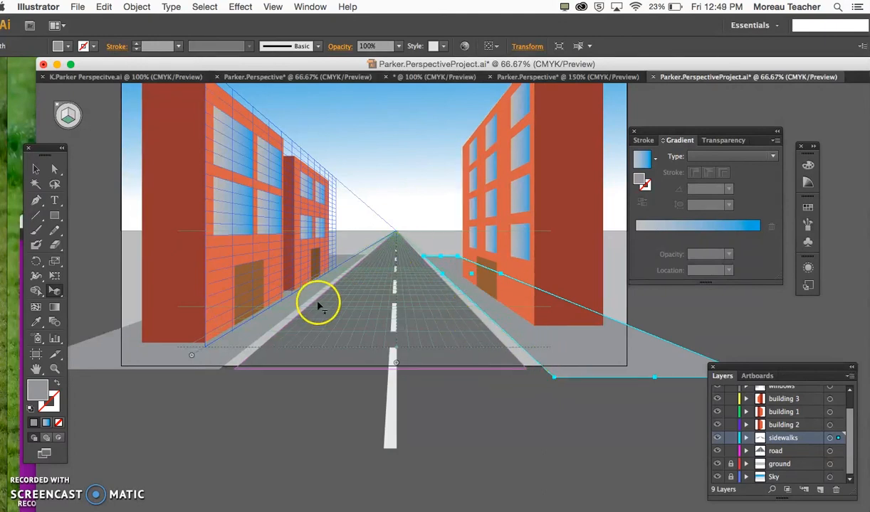
click(64, 118)
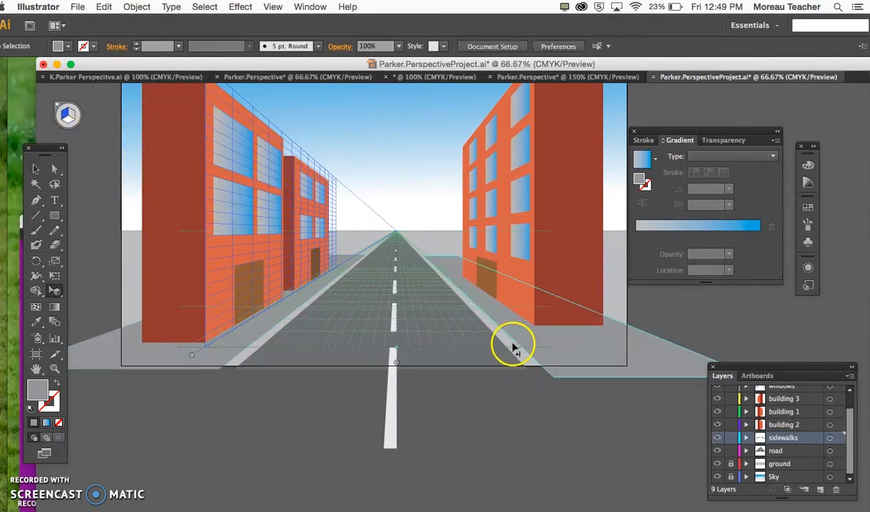
click(153, 88)
click(64, 47)
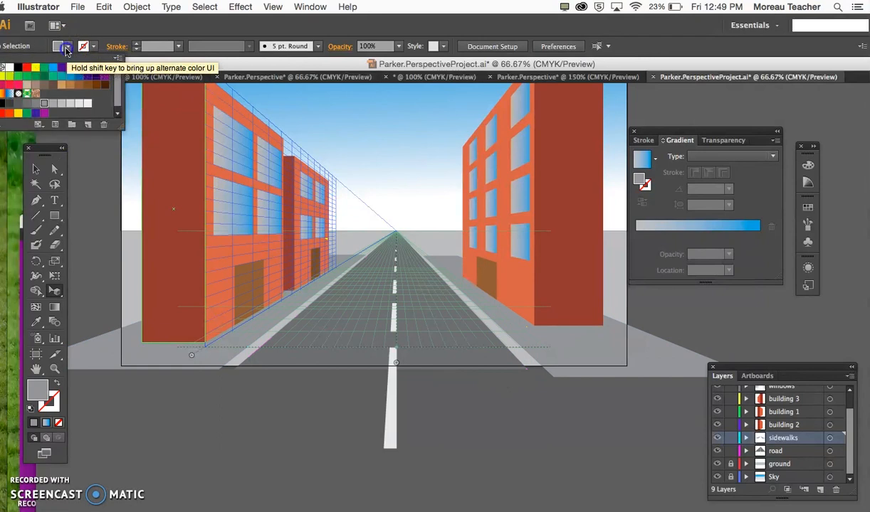
click(96, 352)
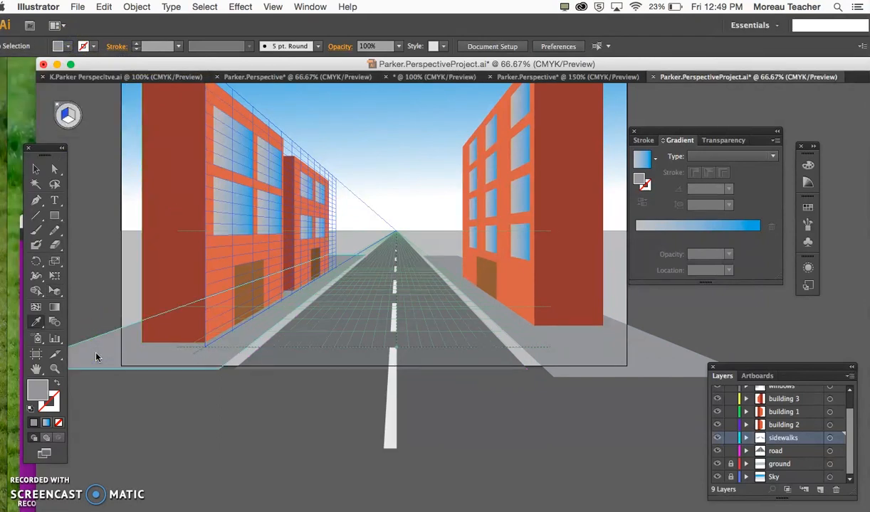
click(64, 47)
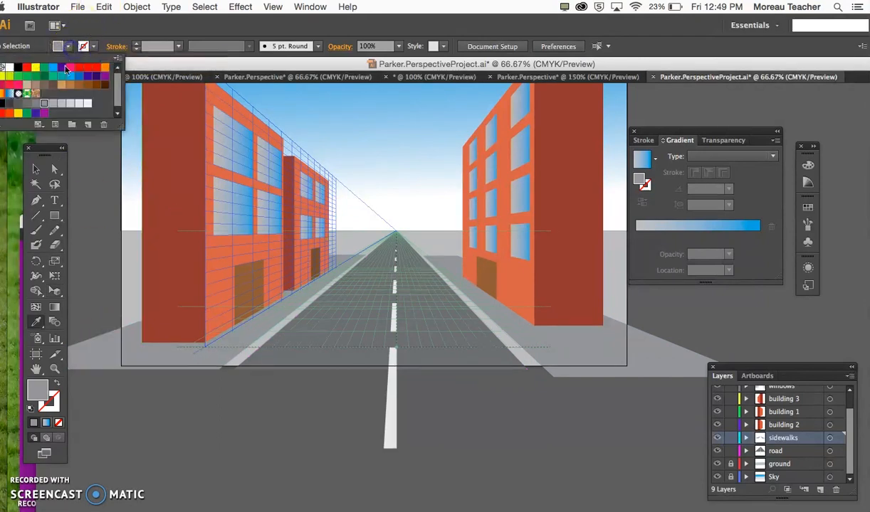
click(37, 105)
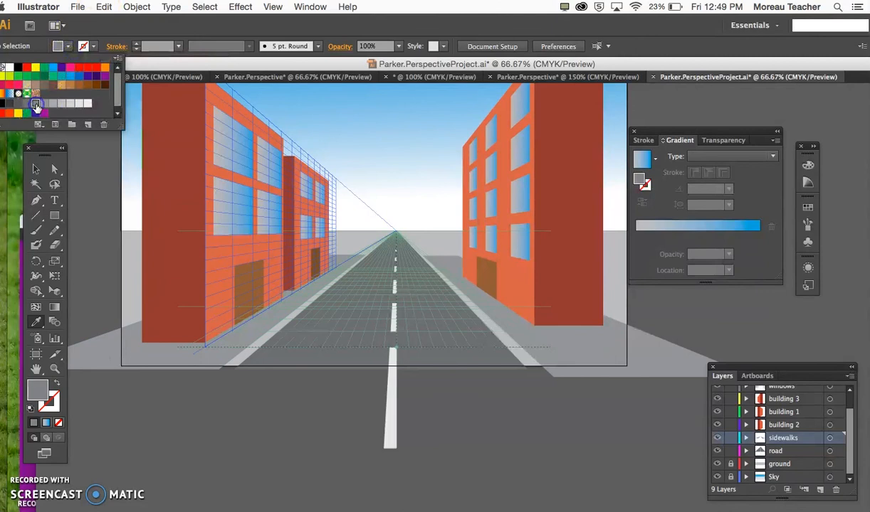
click(324, 328)
click(417, 305)
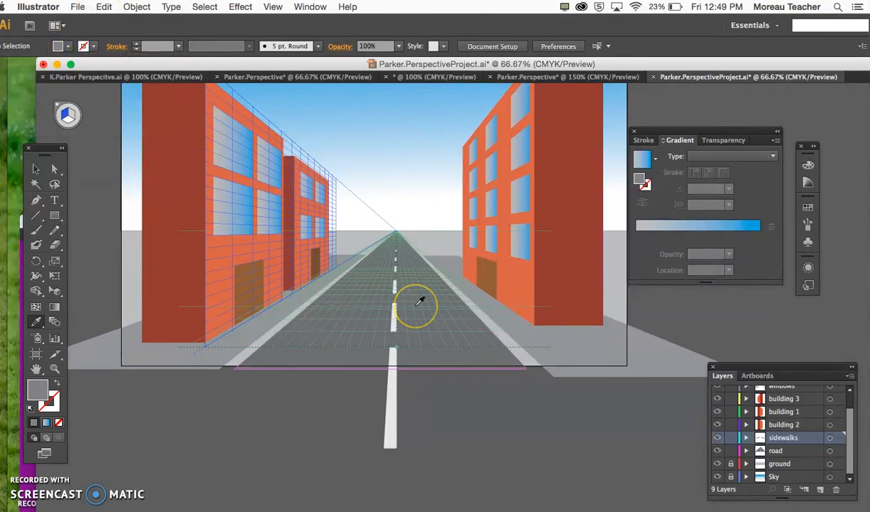
Step: Draw a thin curb rectangle on the left grid plane along the left sidewalk's road edge, from its near corner to its far end
key(super+equal)
key(super+equal)
scroll(420, 301, left, 10)
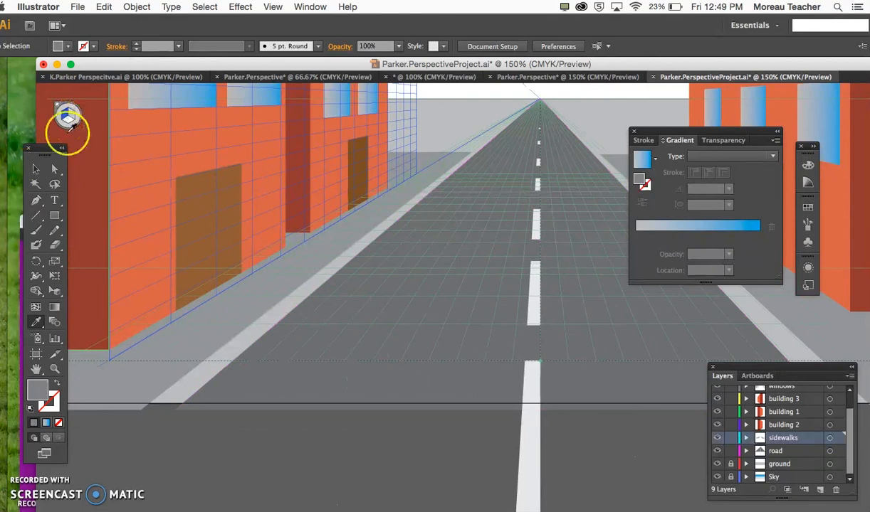
key(m)
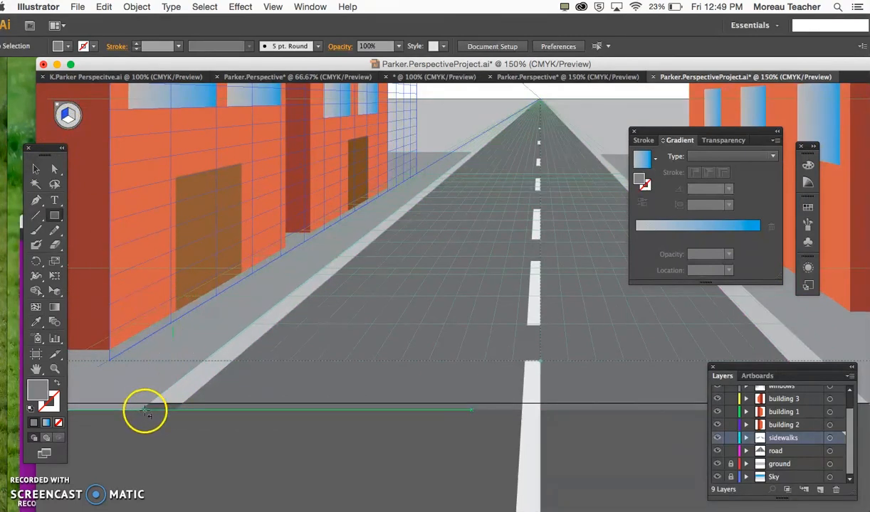
drag(145, 411, 473, 157)
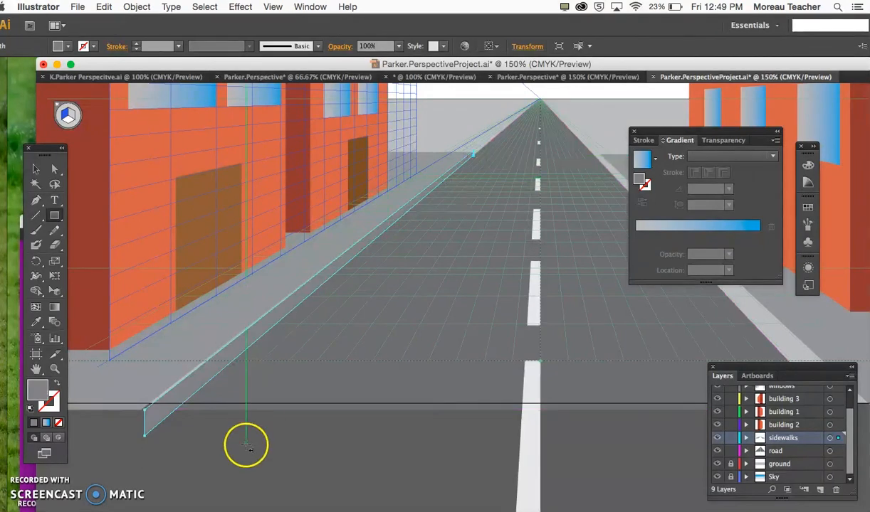
Step: Align the left curb with the sidewalk's edge in perspective and pull its near bottom corner slightly down over the road's edge line
click(254, 405)
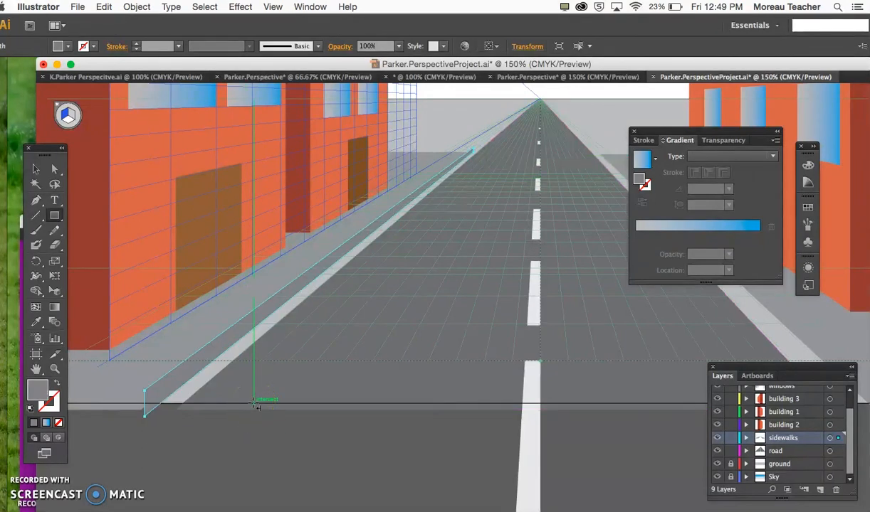
key(super+z)
key(shift+v)
drag(215, 377, 213, 365)
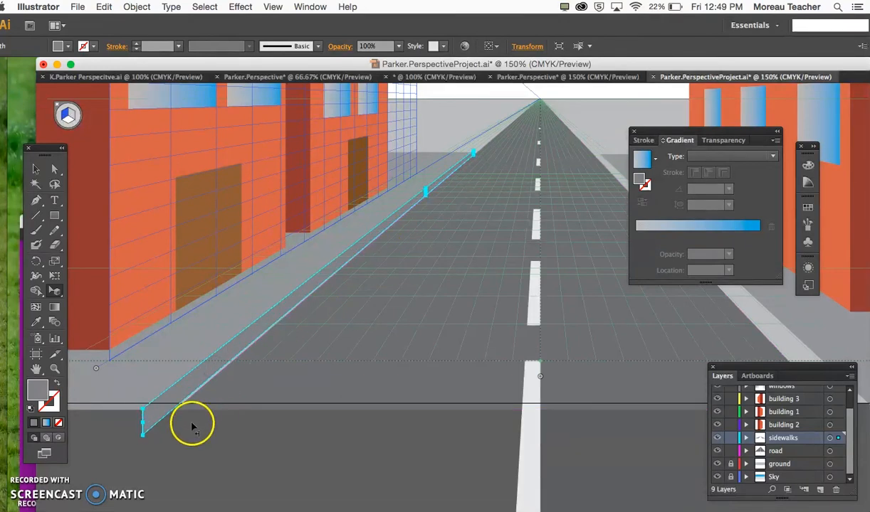
drag(143, 435, 143, 439)
click(253, 451)
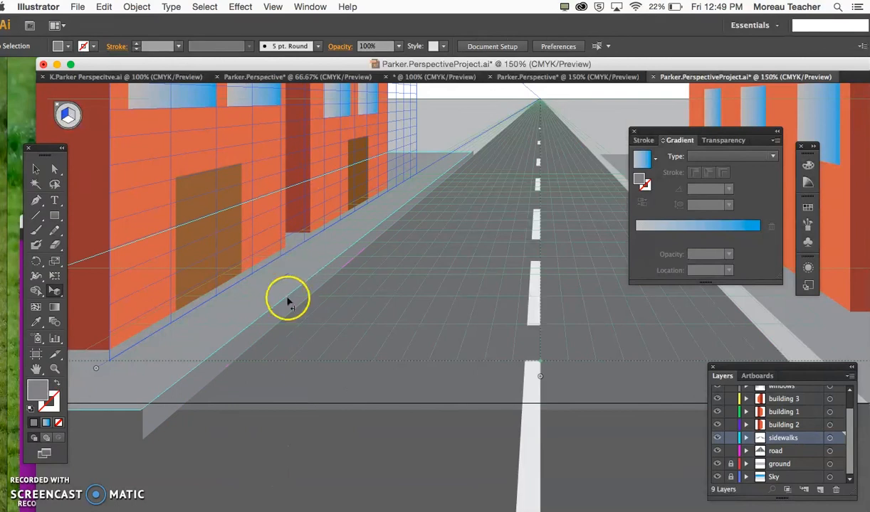
Step: Hide the perspective grid to check the left curb against the whole street scene
click(269, 6)
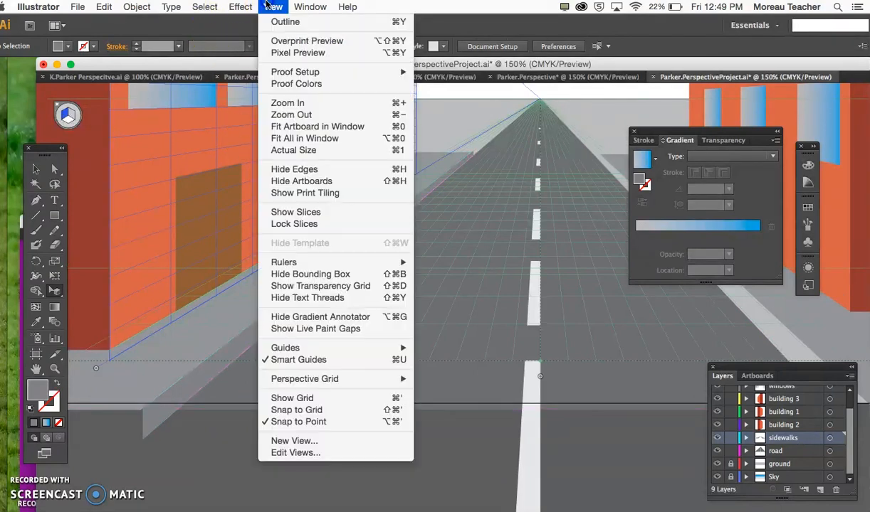
mouse_move(329, 379)
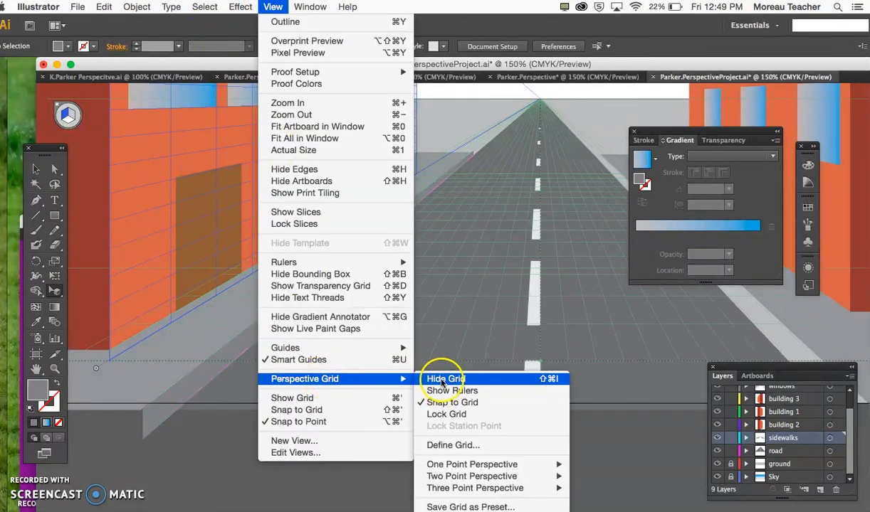
click(441, 380)
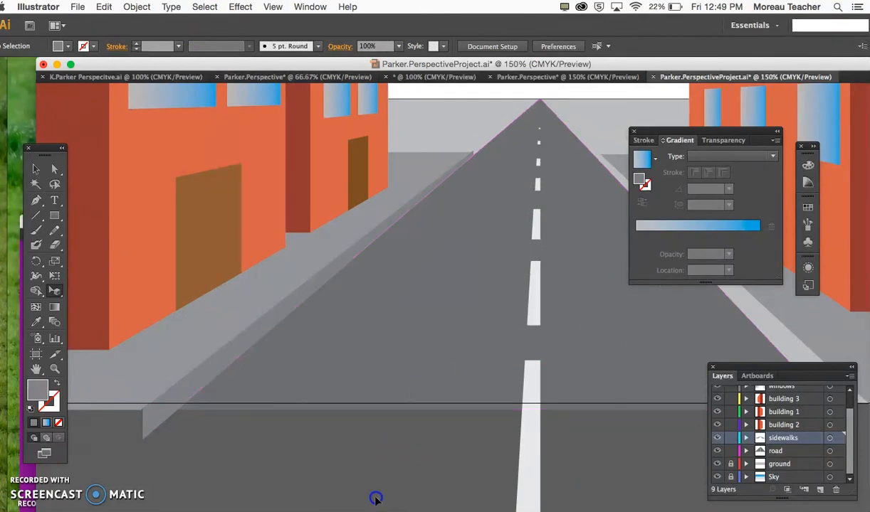
key(super+minus)
key(super+minus)
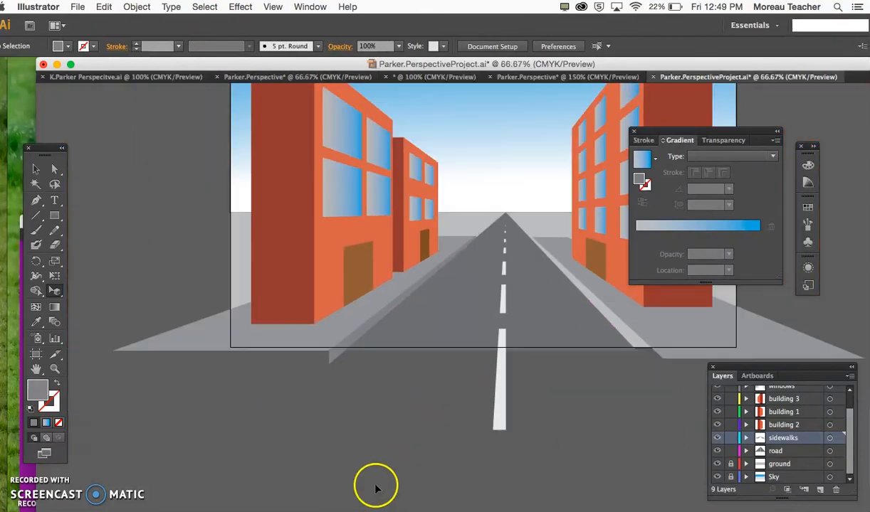
scroll(437, 470, right, 3)
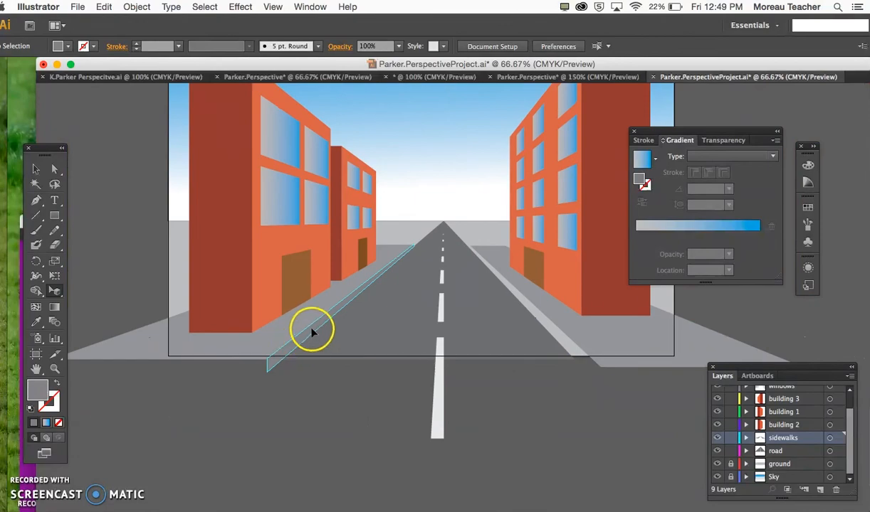